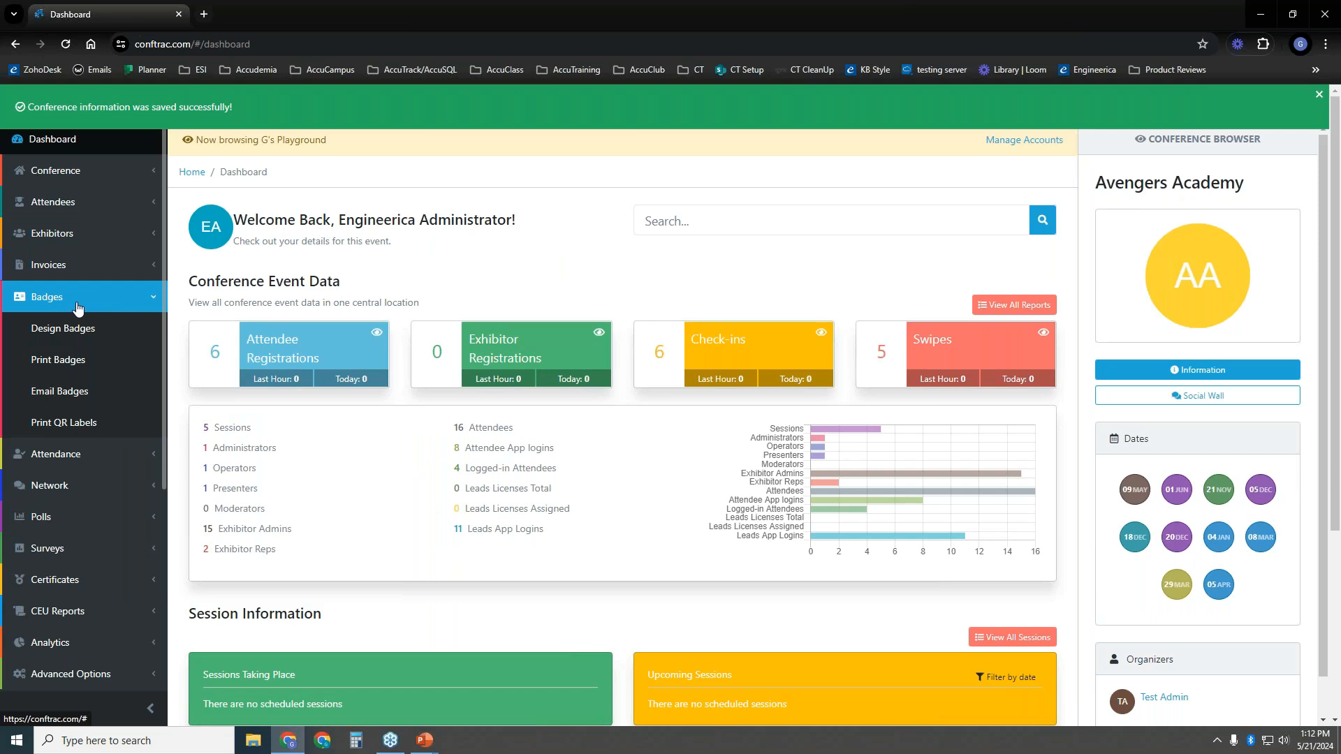
Create a new badge template named "Exhibitor Badge" and save it to continue to its design.
{"action": "left_click", "coordinate": [88, 334]}
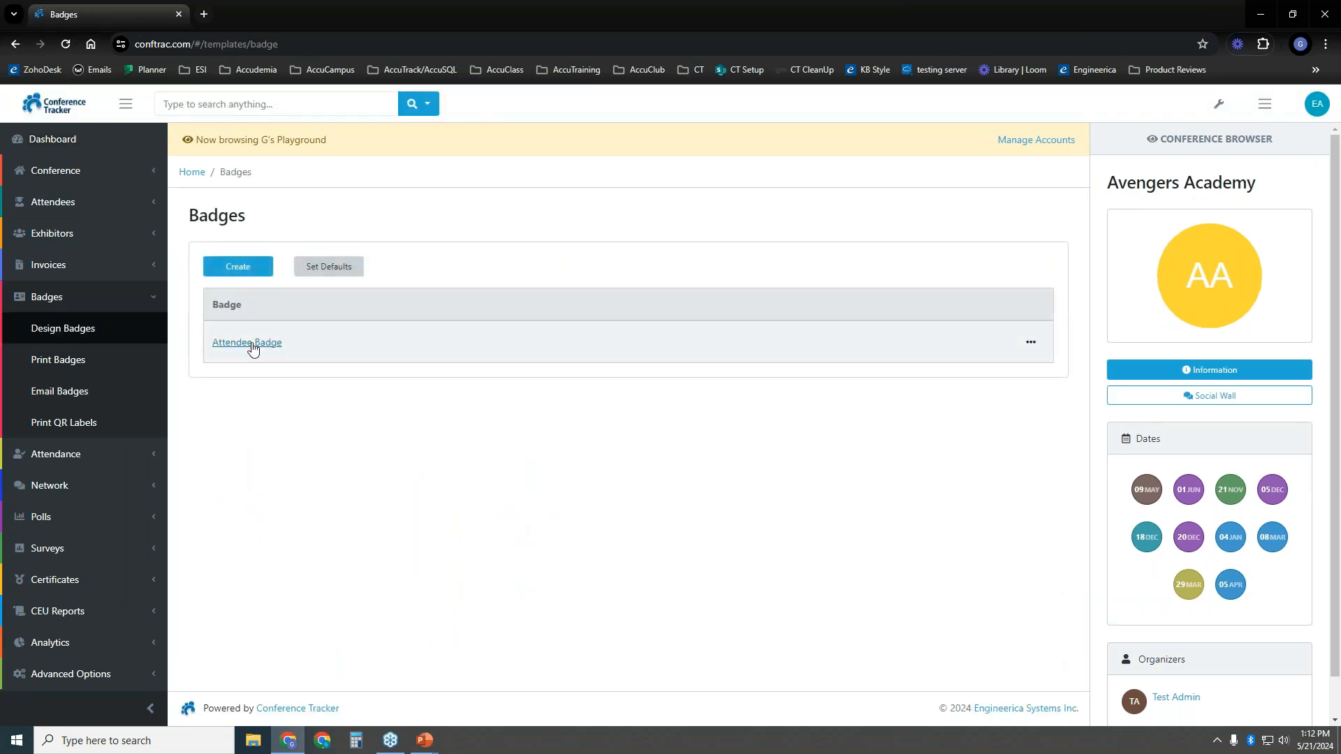
{"action": "left_click", "coordinate": [250, 269]}
{"action": "left_click", "coordinate": [585, 299]}
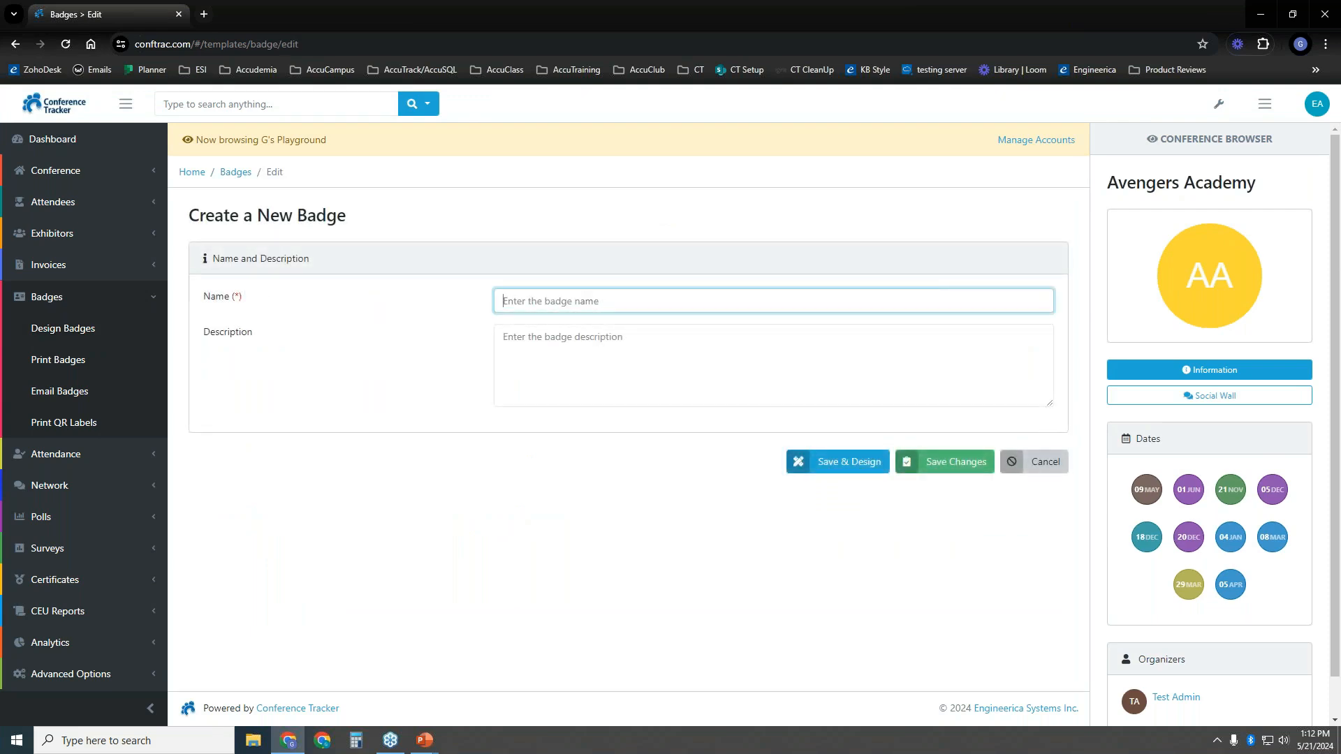
{"action": "type", "text": "Exhibitor Badge"}
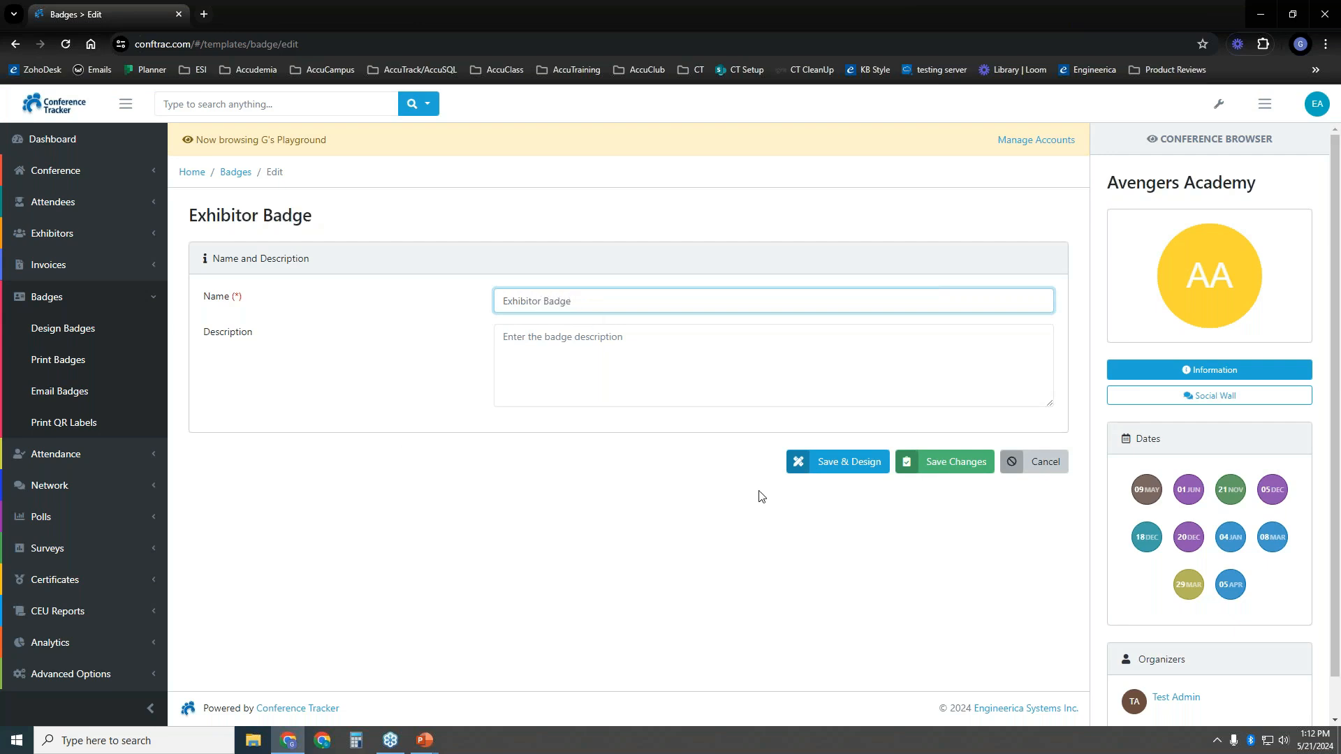
{"action": "left_click", "coordinate": [880, 466]}
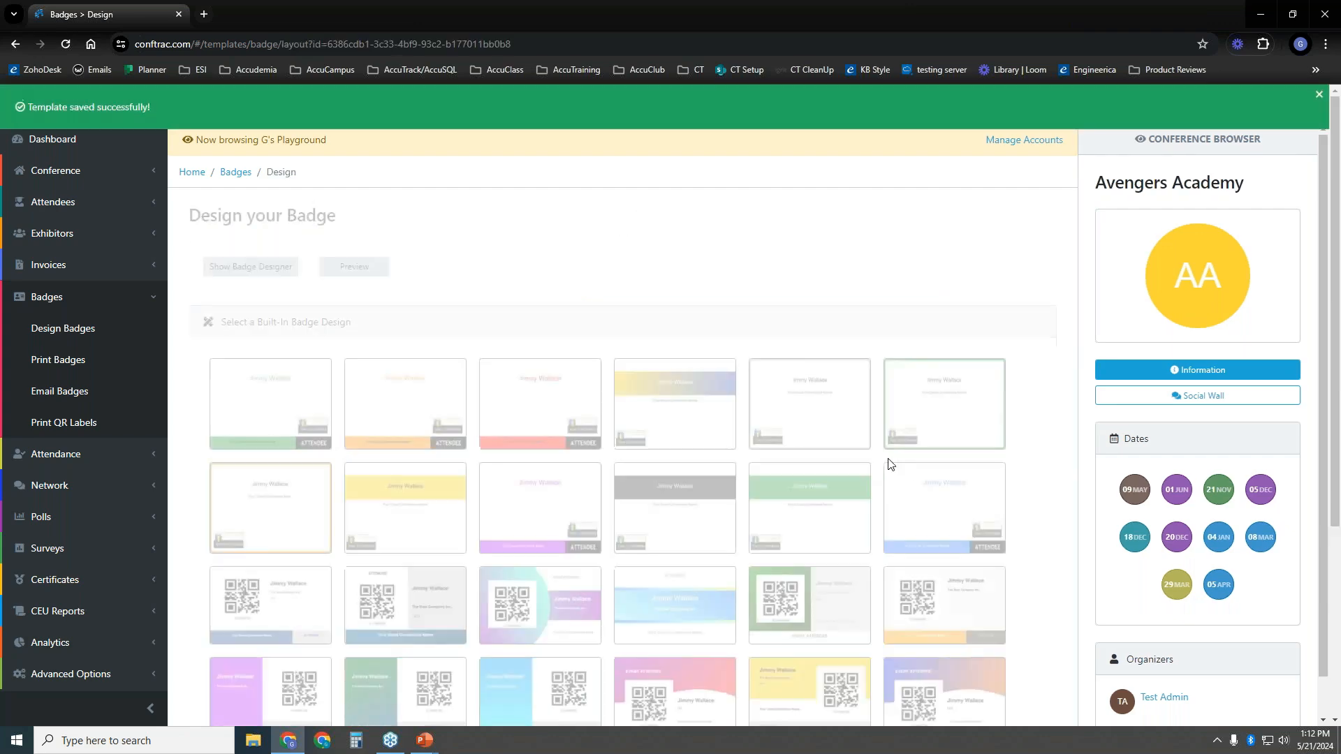
Choose the built-in landscape badge design with a QR code, a gray name area and a dark blue conference footer.
{"action": "scroll", "coordinate": [531, 419], "scroll_direction": "down", "scroll_amount": 1}
{"action": "scroll", "coordinate": [542, 356], "scroll_direction": "down", "scroll_amount": 1}
{"action": "scroll", "coordinate": [614, 419], "scroll_direction": "up", "scroll_amount": 1}
{"action": "scroll", "coordinate": [638, 449], "scroll_direction": "down", "scroll_amount": 1}
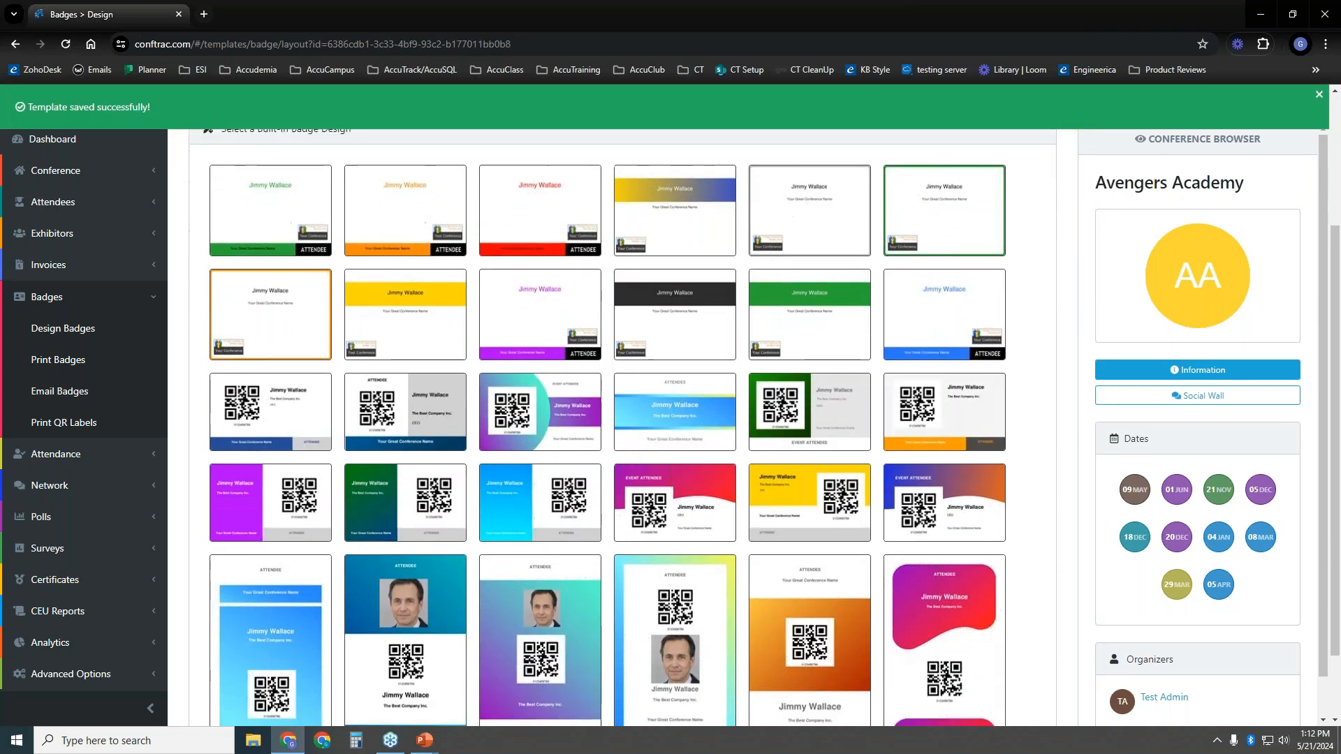
{"action": "scroll", "coordinate": [540, 416], "scroll_direction": "down", "scroll_amount": 1}
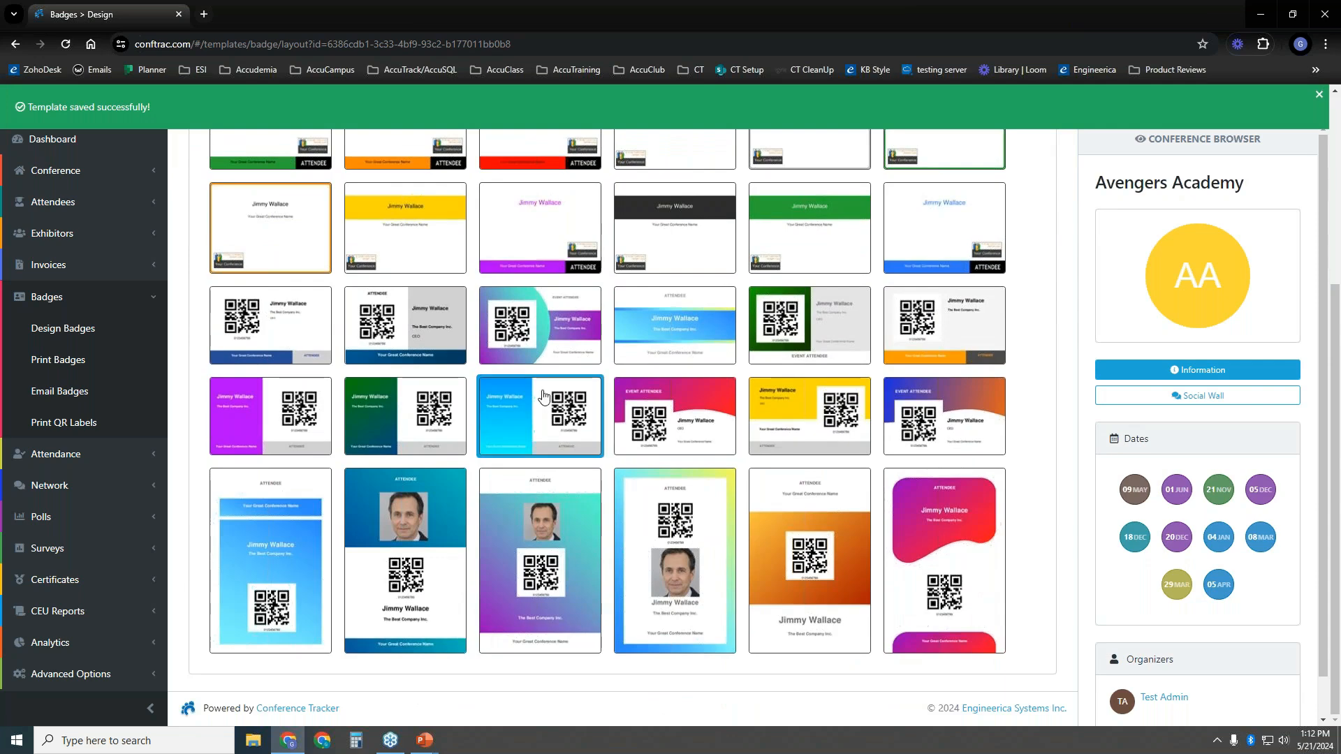
{"action": "left_click", "coordinate": [409, 334]}
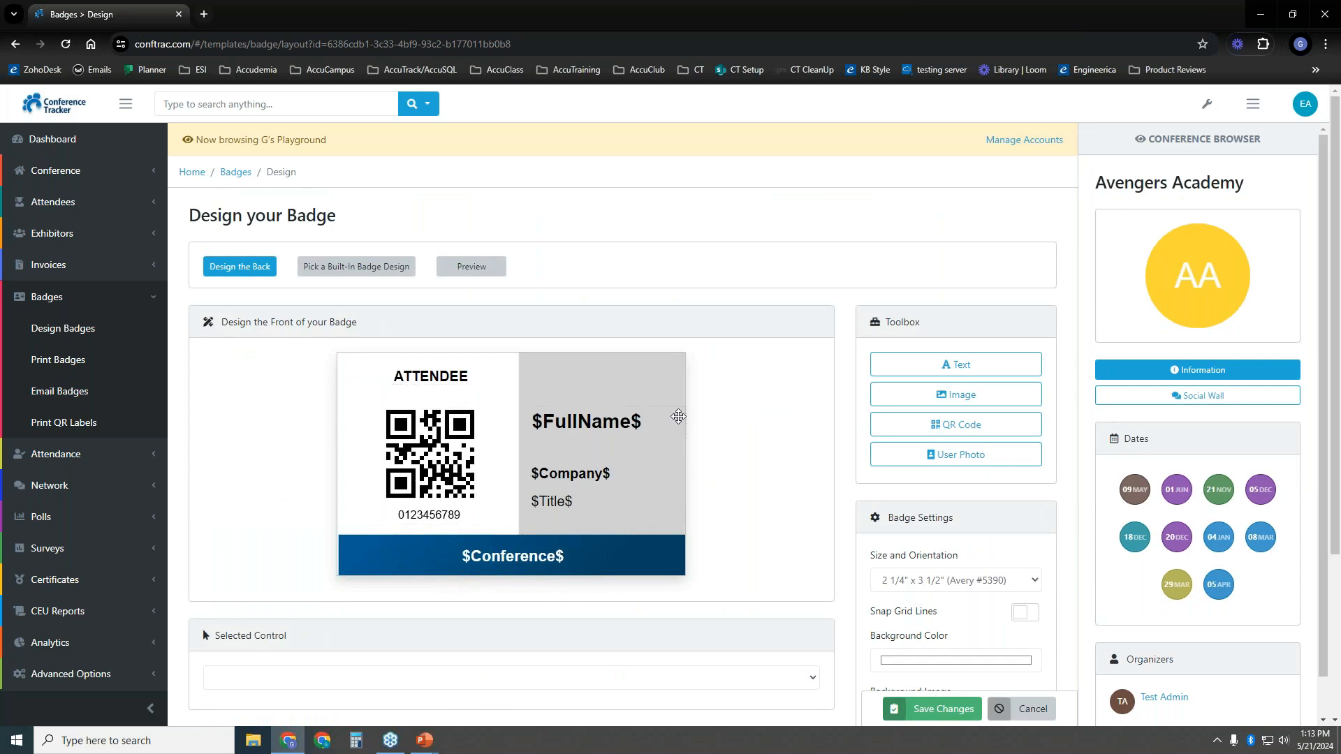
Duplicate the $Company$ text box and place the copy between the $FullName$ and original $Company$ text boxes.
{"action": "scroll", "coordinate": [726, 405], "scroll_direction": "down", "scroll_amount": 1}
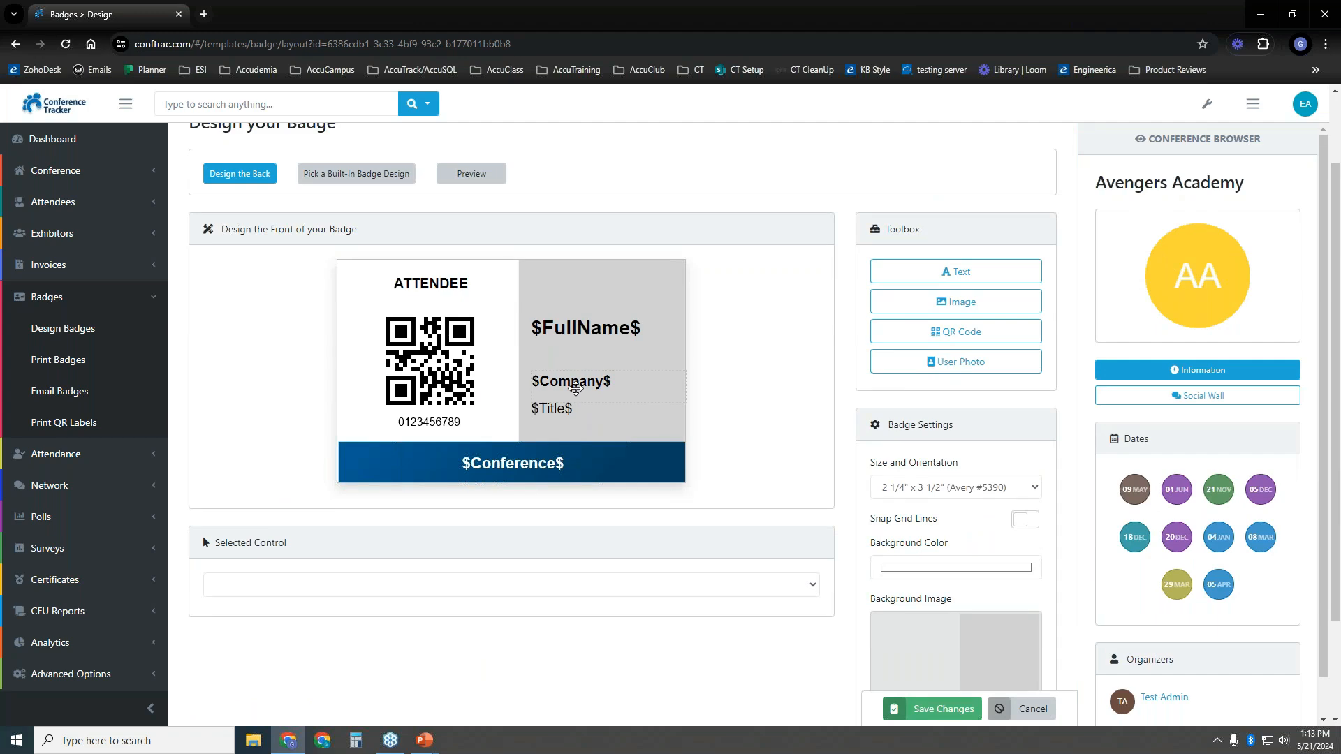
{"action": "left_click", "coordinate": [571, 385]}
{"action": "scroll", "coordinate": [281, 495], "scroll_direction": "down", "scroll_amount": 4}
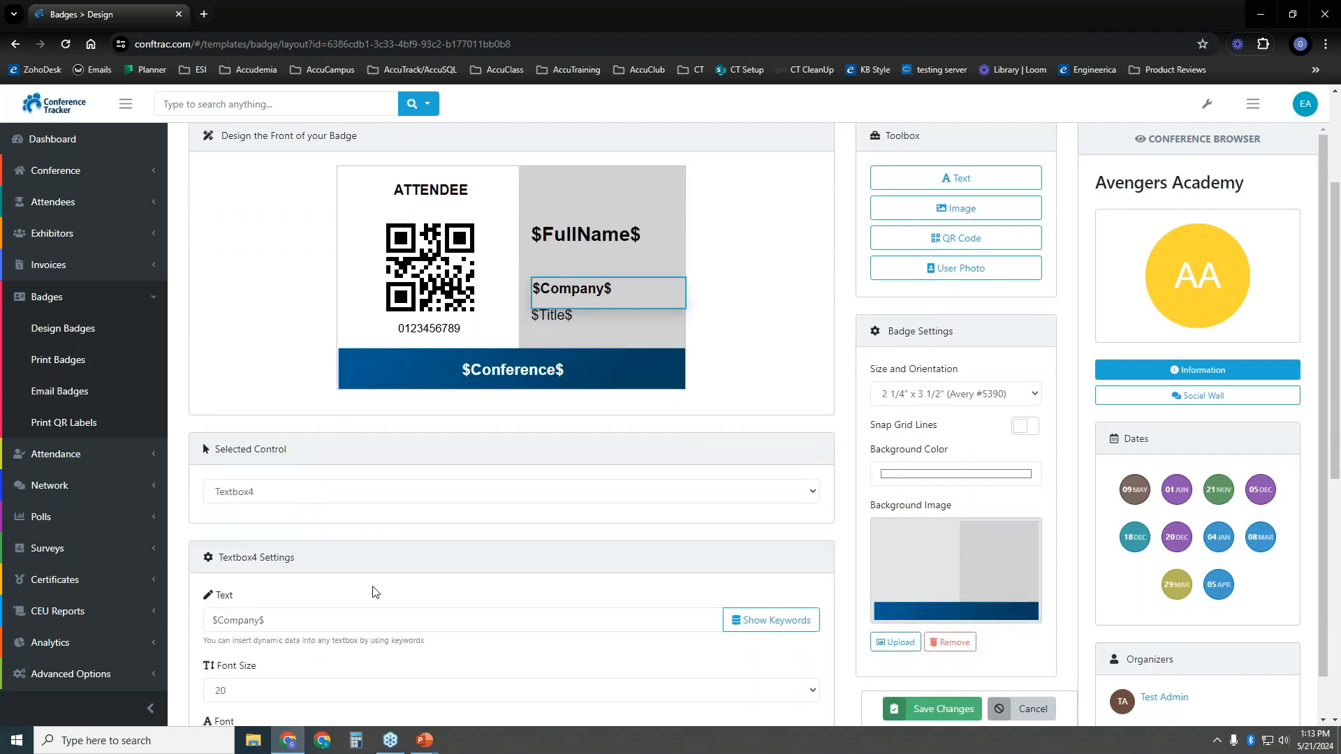
{"action": "scroll", "coordinate": [574, 404], "scroll_direction": "up", "scroll_amount": 2}
{"action": "scroll", "coordinate": [579, 369], "scroll_direction": "down", "scroll_amount": 1}
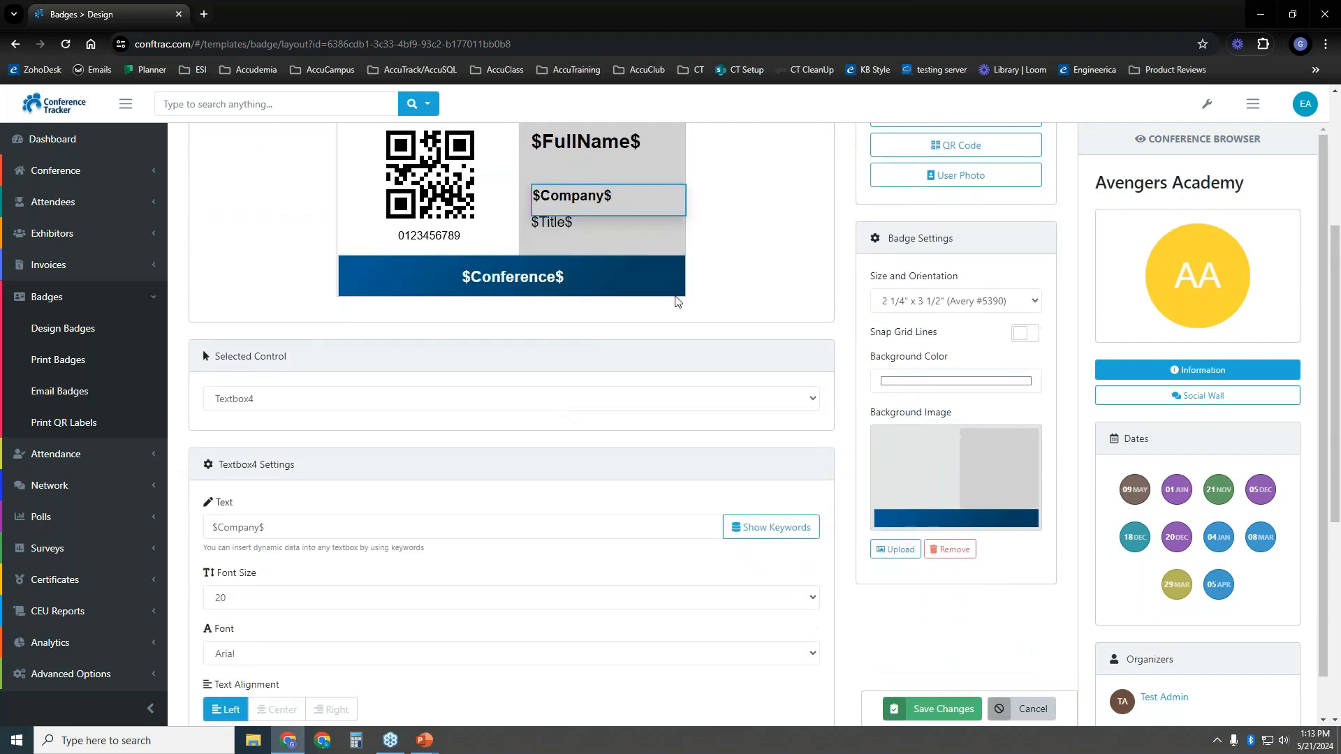
{"action": "mouse_move", "coordinate": [667, 202]}
{"action": "left_click", "coordinate": [651, 198]}
{"action": "scroll", "coordinate": [692, 307], "scroll_direction": "down", "scroll_amount": 1}
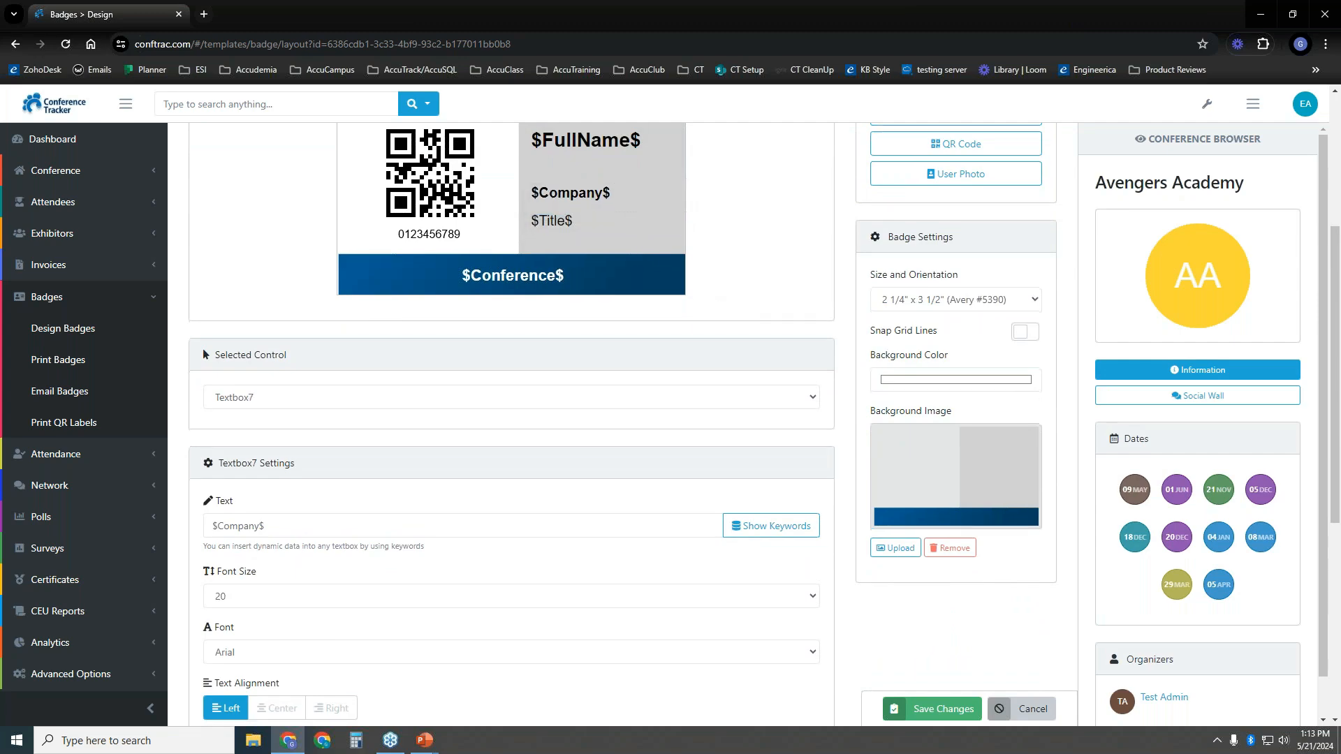
{"action": "scroll", "coordinate": [692, 307], "scroll_direction": "up", "scroll_amount": 4}
{"action": "left_click_drag", "start_coordinate": [423, 371], "coordinate": [631, 454]}
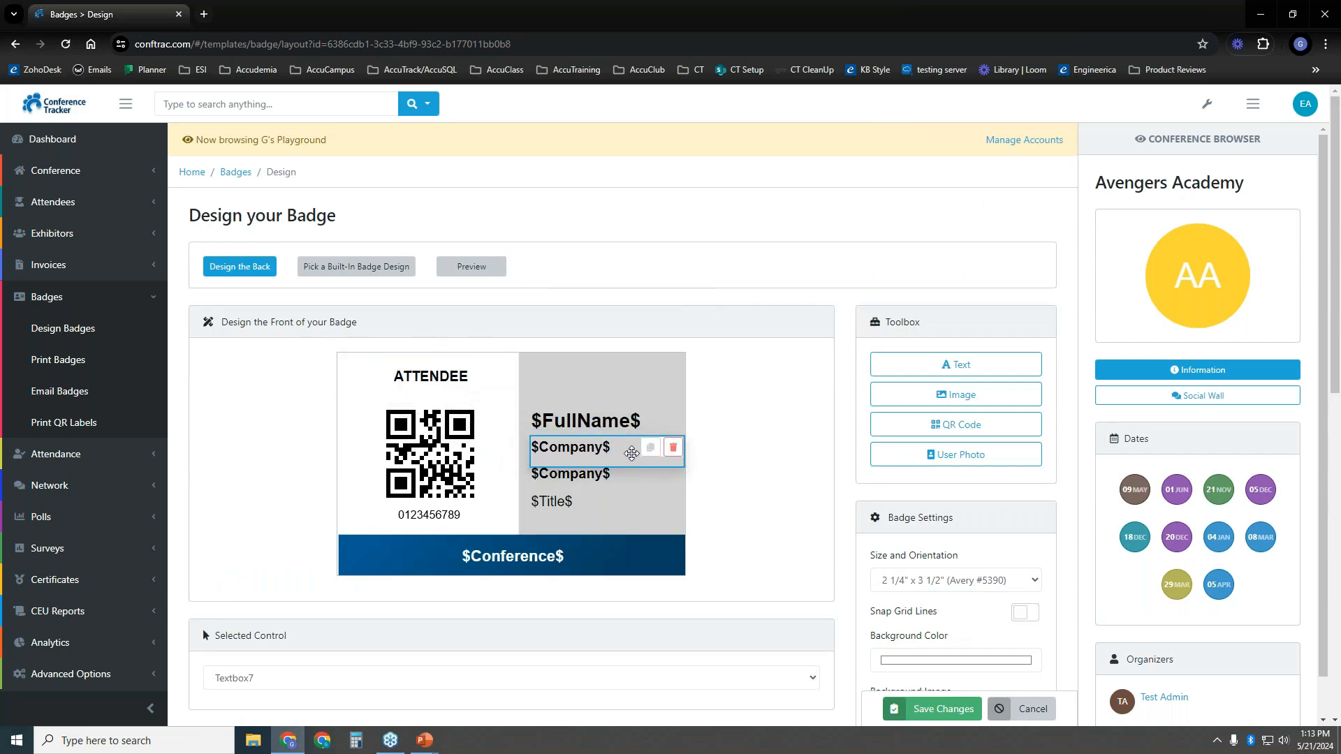
Show the keywords for the copied text box, try adding $Company$ and $PhoneNumber$, and clear all its text.
{"action": "scroll", "coordinate": [320, 501], "scroll_direction": "down", "scroll_amount": 3}
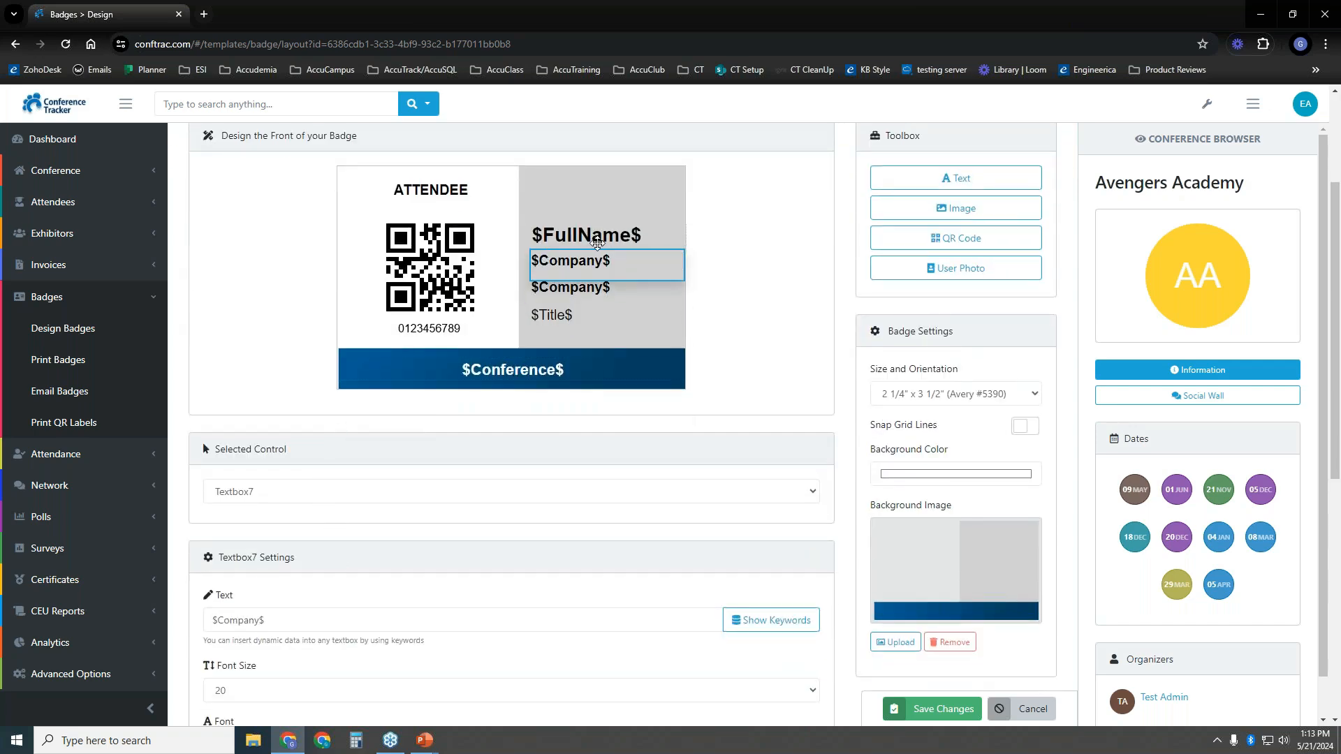
{"action": "scroll", "coordinate": [472, 455], "scroll_direction": "down", "scroll_amount": 6}
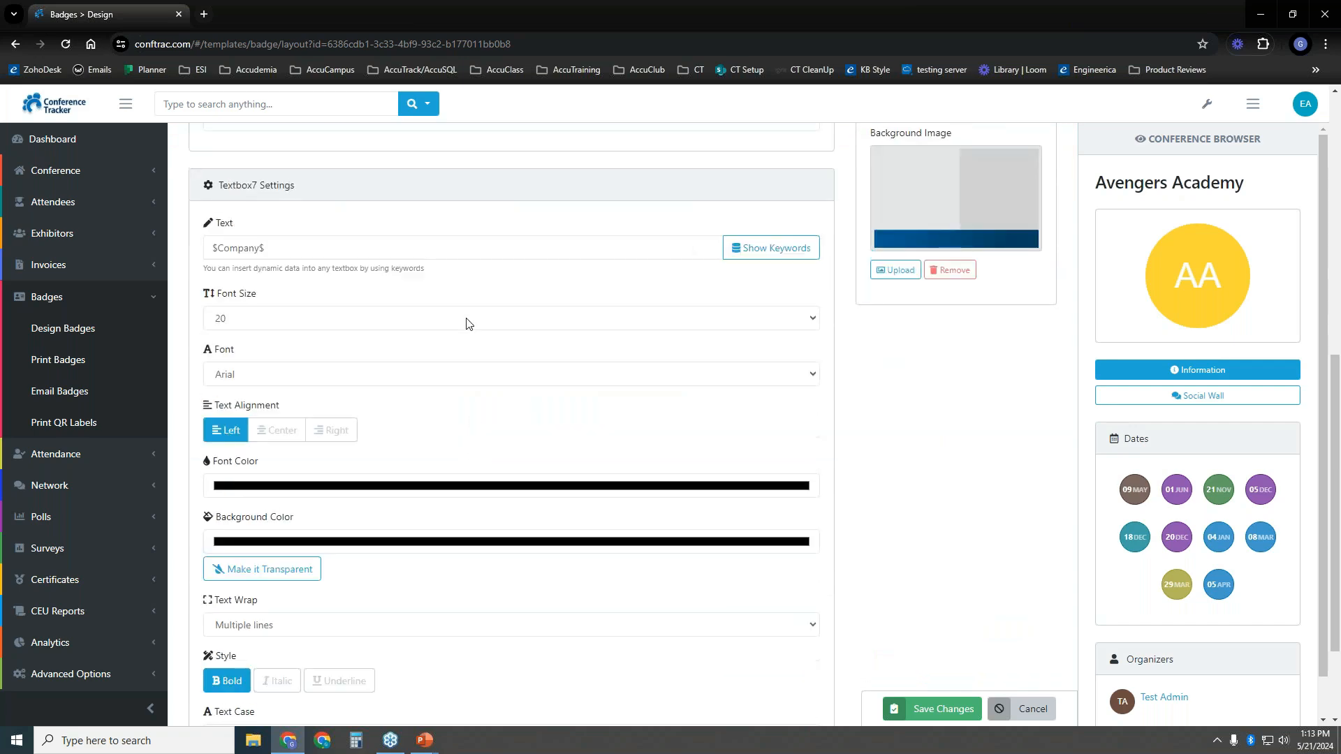
{"action": "left_click", "coordinate": [763, 254]}
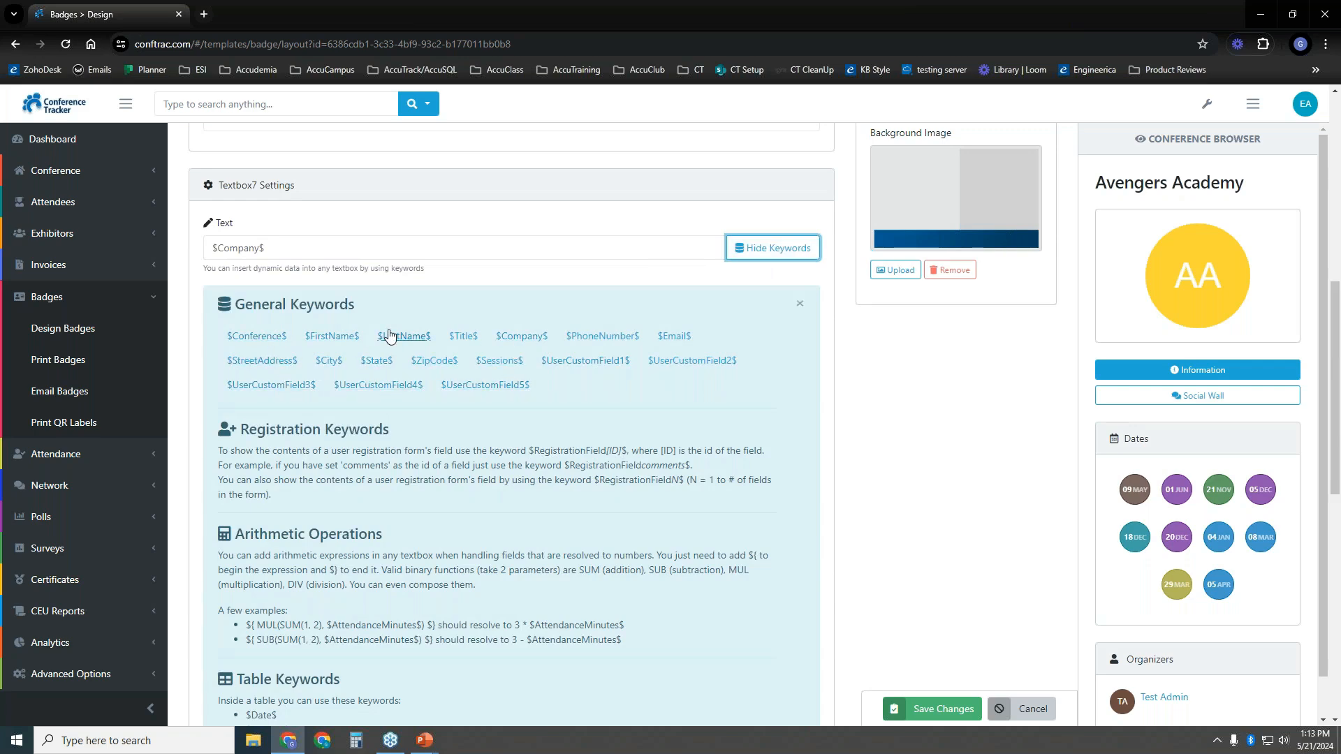
{"action": "left_click", "coordinate": [524, 341]}
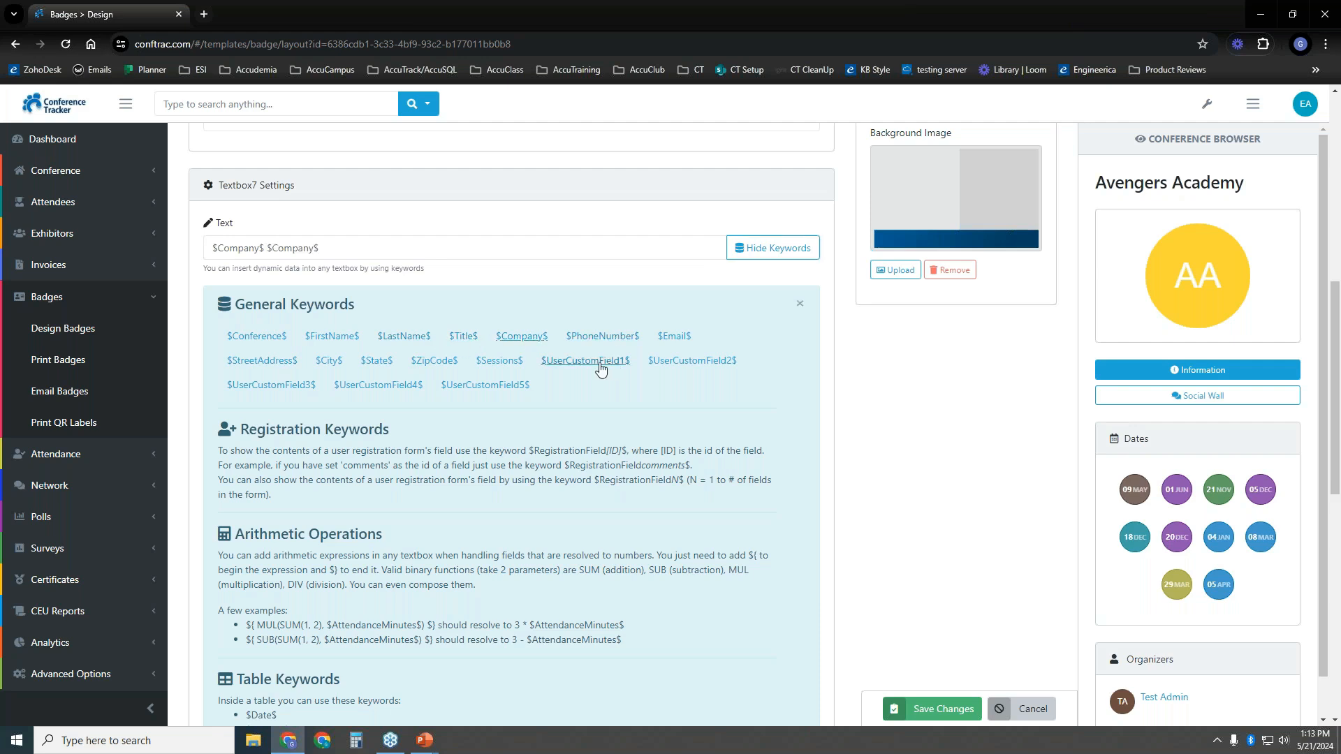
{"action": "left_click", "coordinate": [602, 338]}
{"action": "left_click_drag", "start_coordinate": [387, 249], "coordinate": [91, 280]}
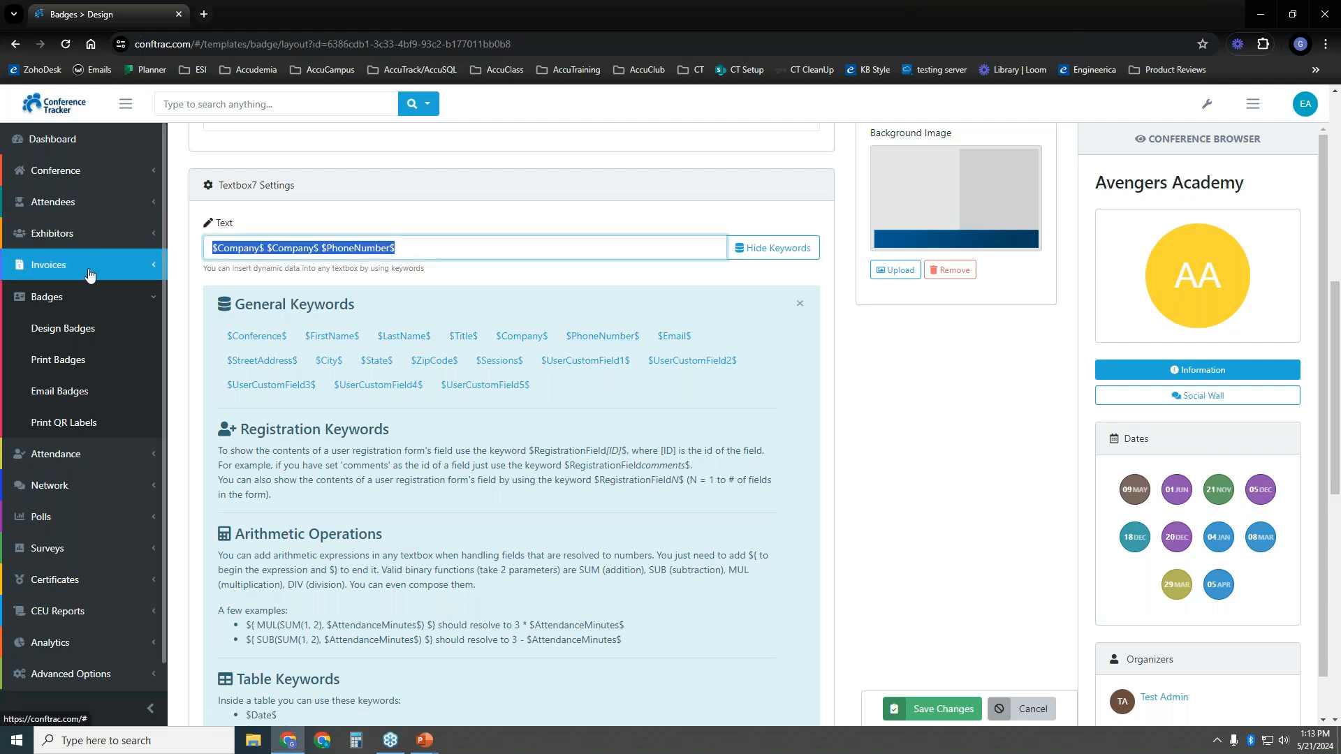
{"action": "key", "text": "BackSpace"}
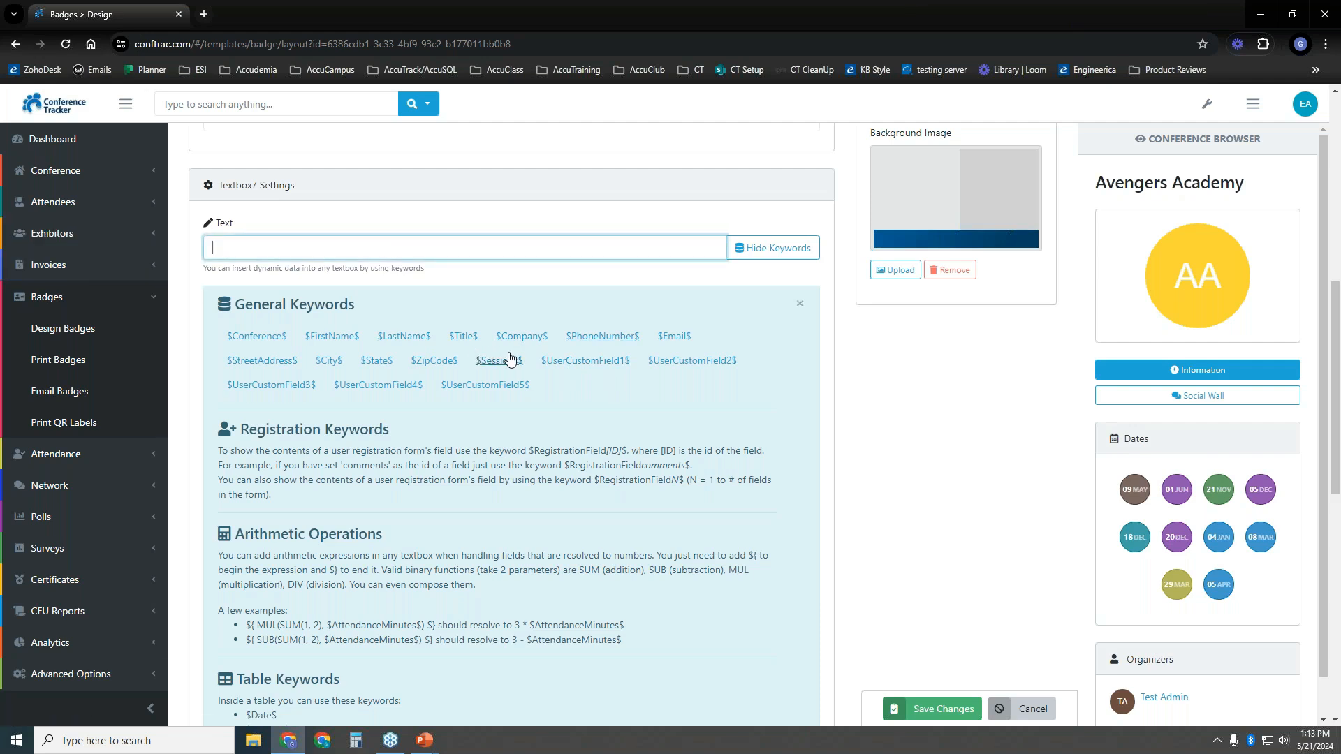
{"action": "left_click", "coordinate": [481, 386]}
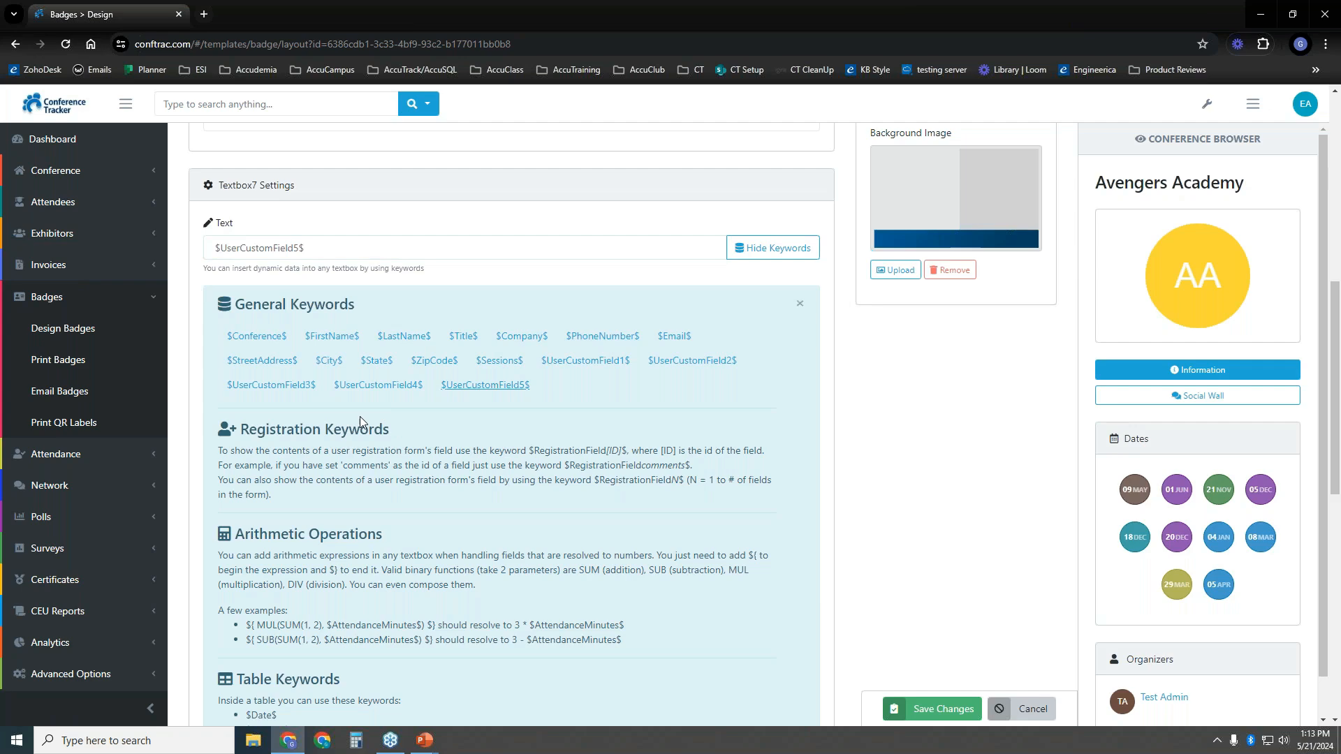
{"action": "left_click_drag", "start_coordinate": [395, 249], "coordinate": [30, 287]}
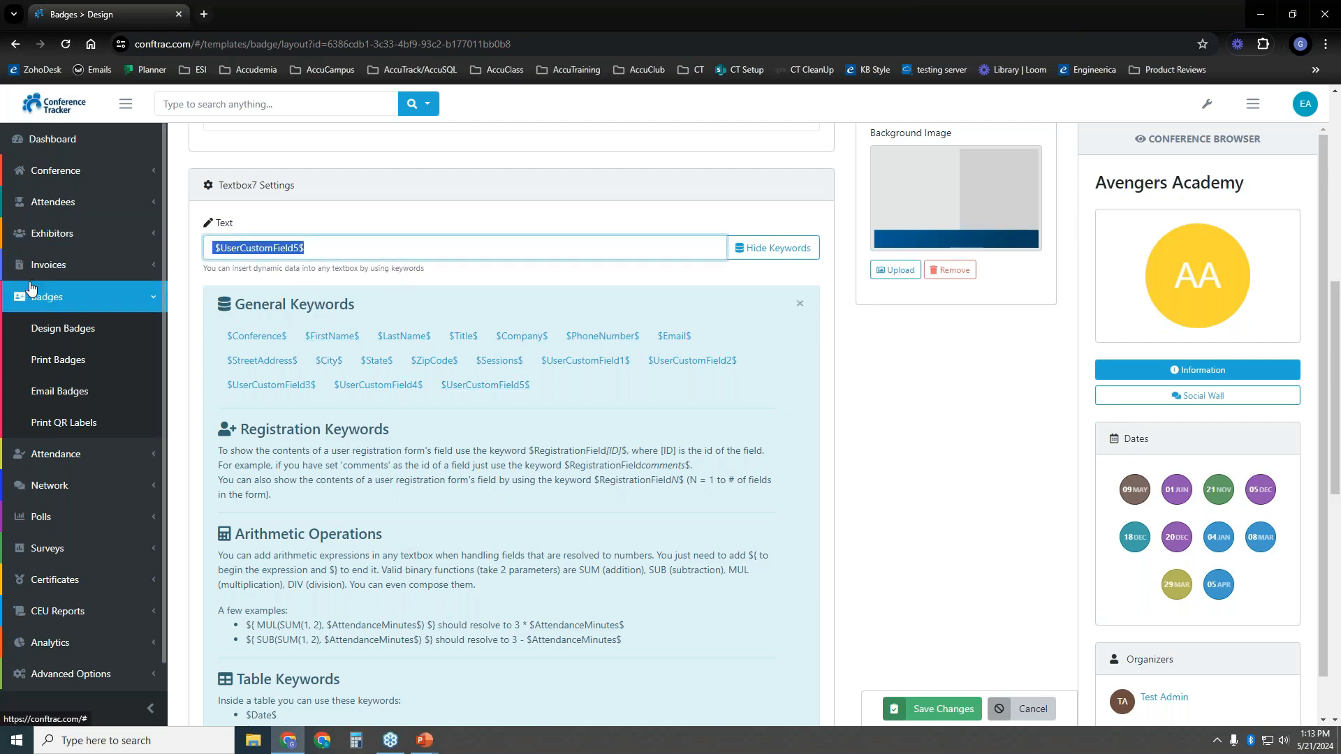
{"action": "key", "text": "BackSpace"}
Set the copied text box's content to the $City$ and $State$ keywords separated by a comma.
{"action": "left_click", "coordinate": [334, 362]}
{"action": "left_click", "coordinate": [334, 248]}
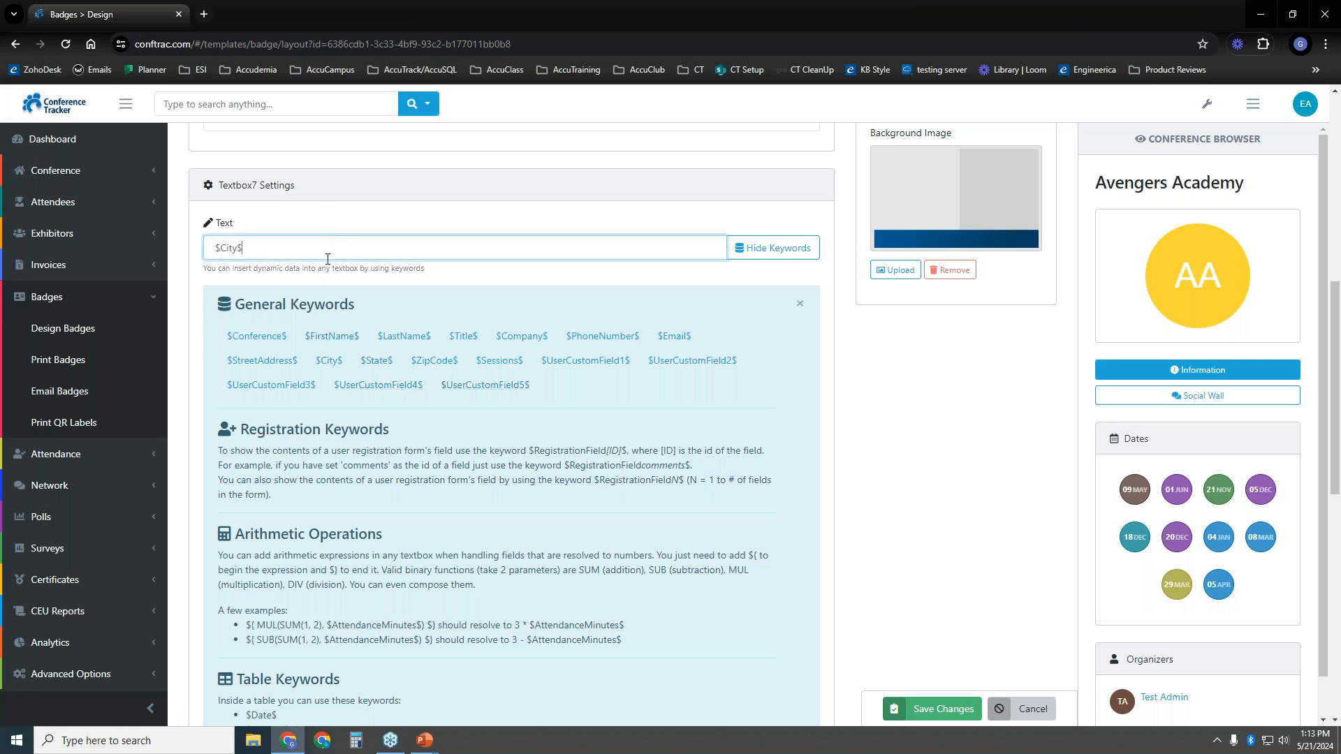
{"action": "type", "text": ","}
{"action": "left_click", "coordinate": [390, 363]}
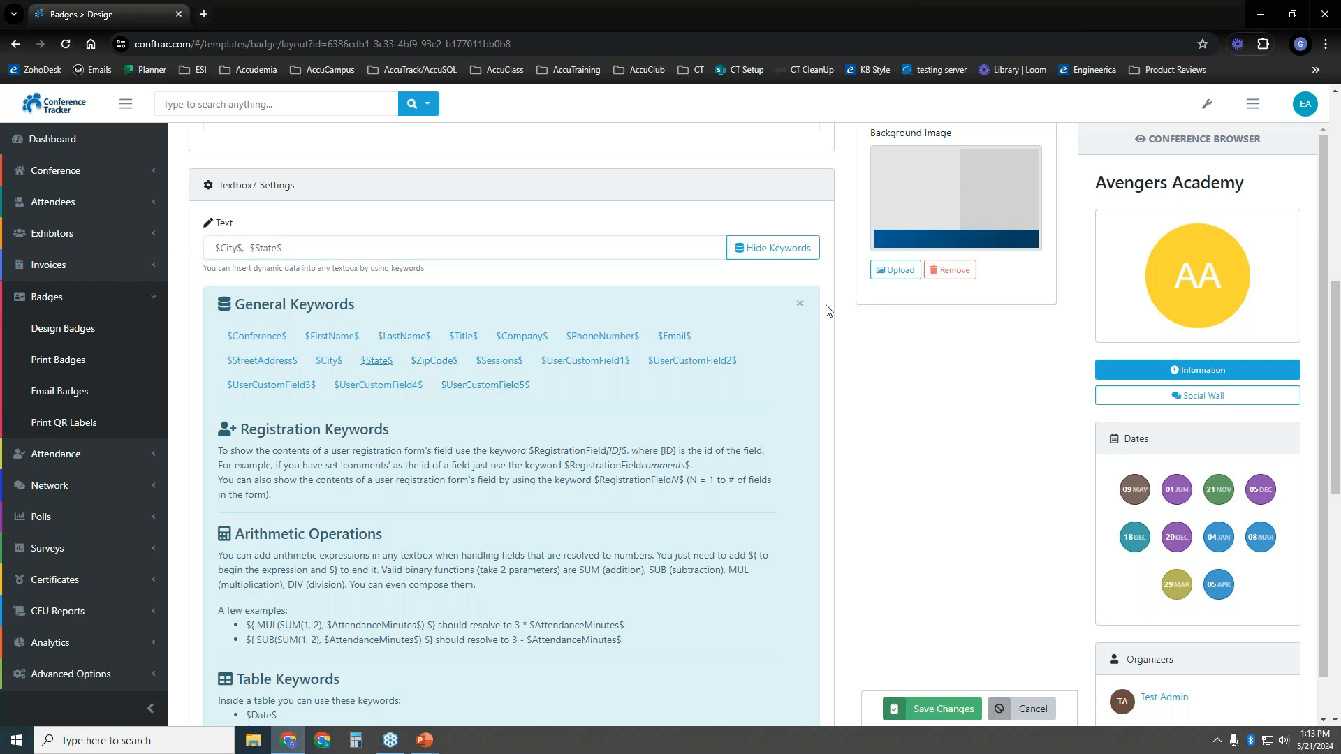
Review the general, registration, arithmetic and table keyword explanations, then close the keyword list.
{"action": "scroll", "coordinate": [385, 462], "scroll_direction": "down", "scroll_amount": 3}
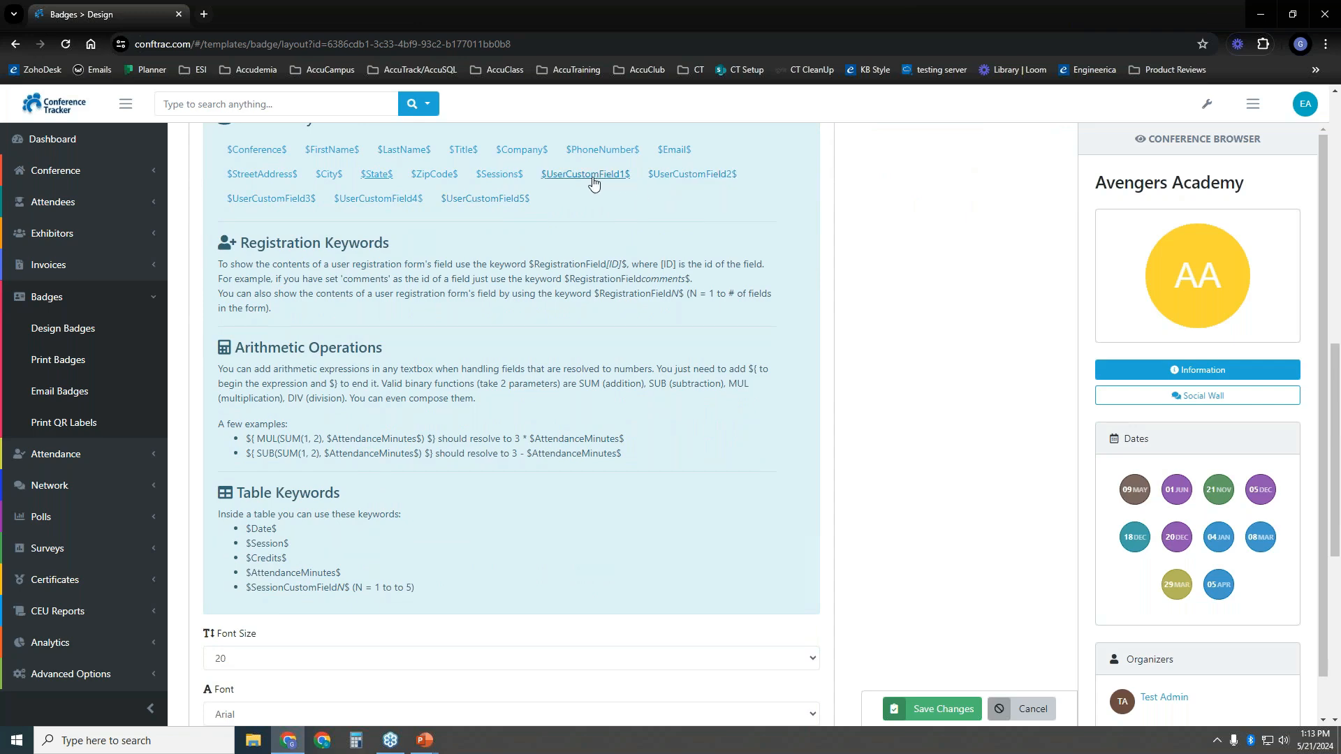
{"action": "scroll", "coordinate": [593, 183], "scroll_direction": "up", "scroll_amount": 1}
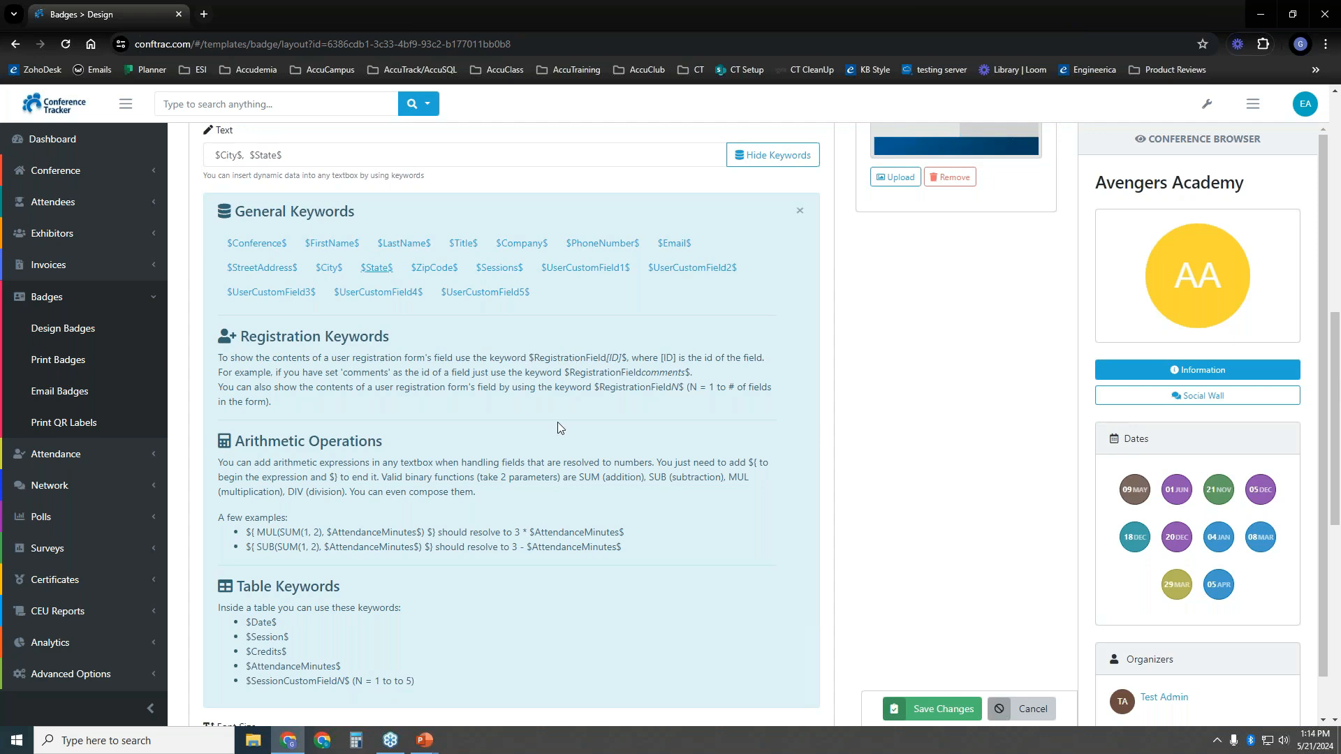
{"action": "scroll", "coordinate": [558, 422], "scroll_direction": "down", "scroll_amount": 3}
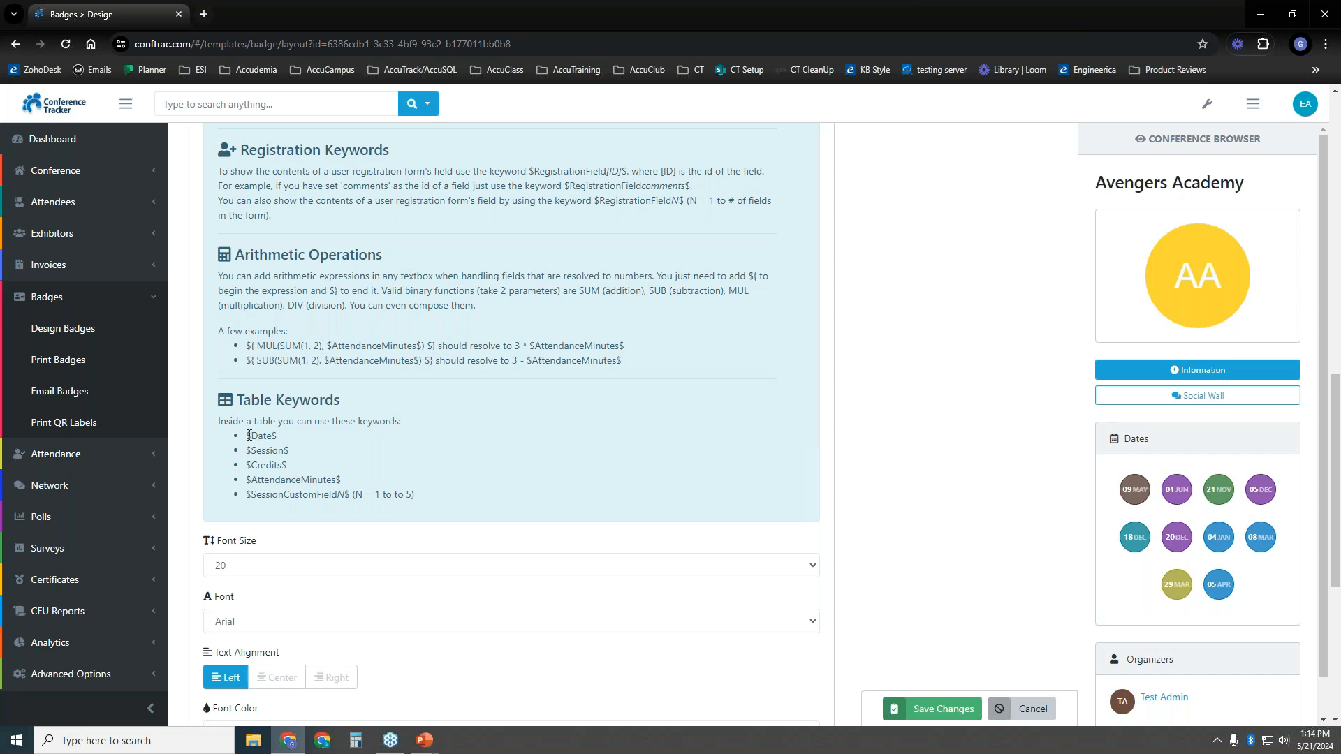
{"action": "left_click_drag", "start_coordinate": [247, 435], "coordinate": [299, 494]}
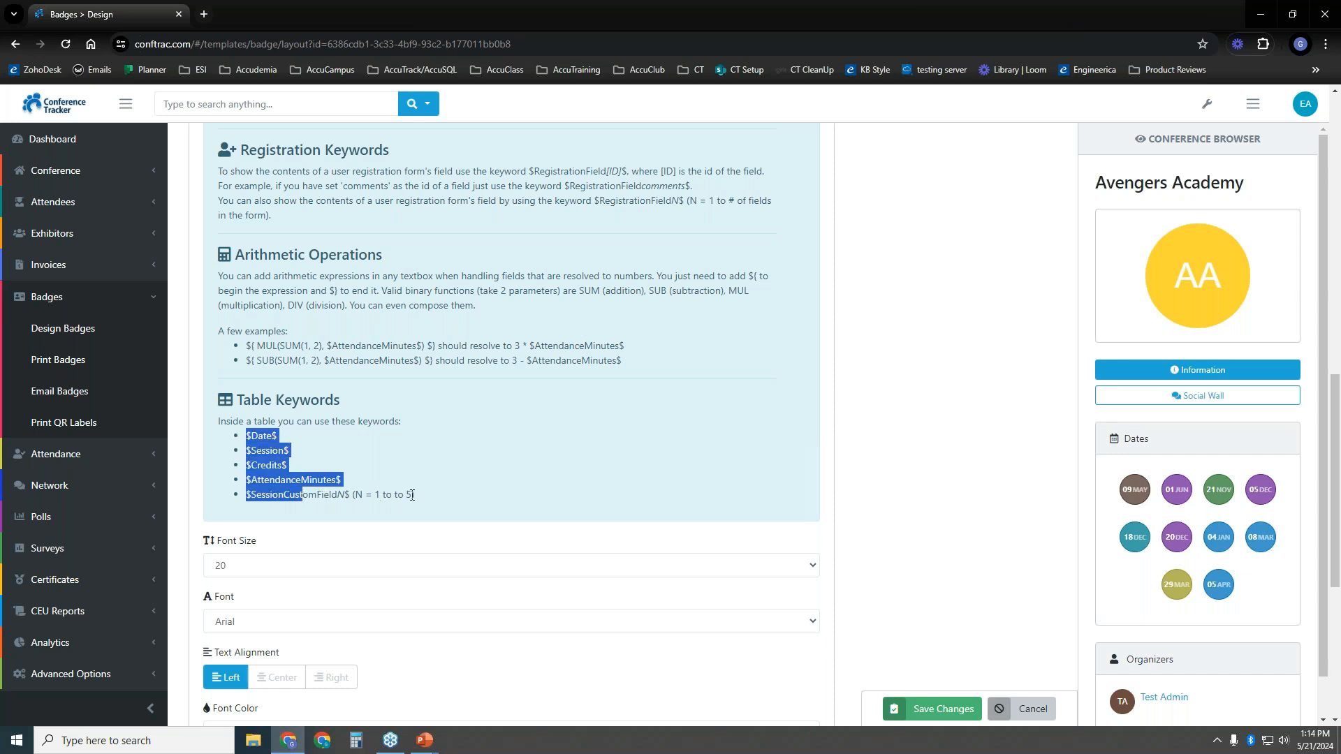
{"action": "left_click", "coordinate": [389, 495]}
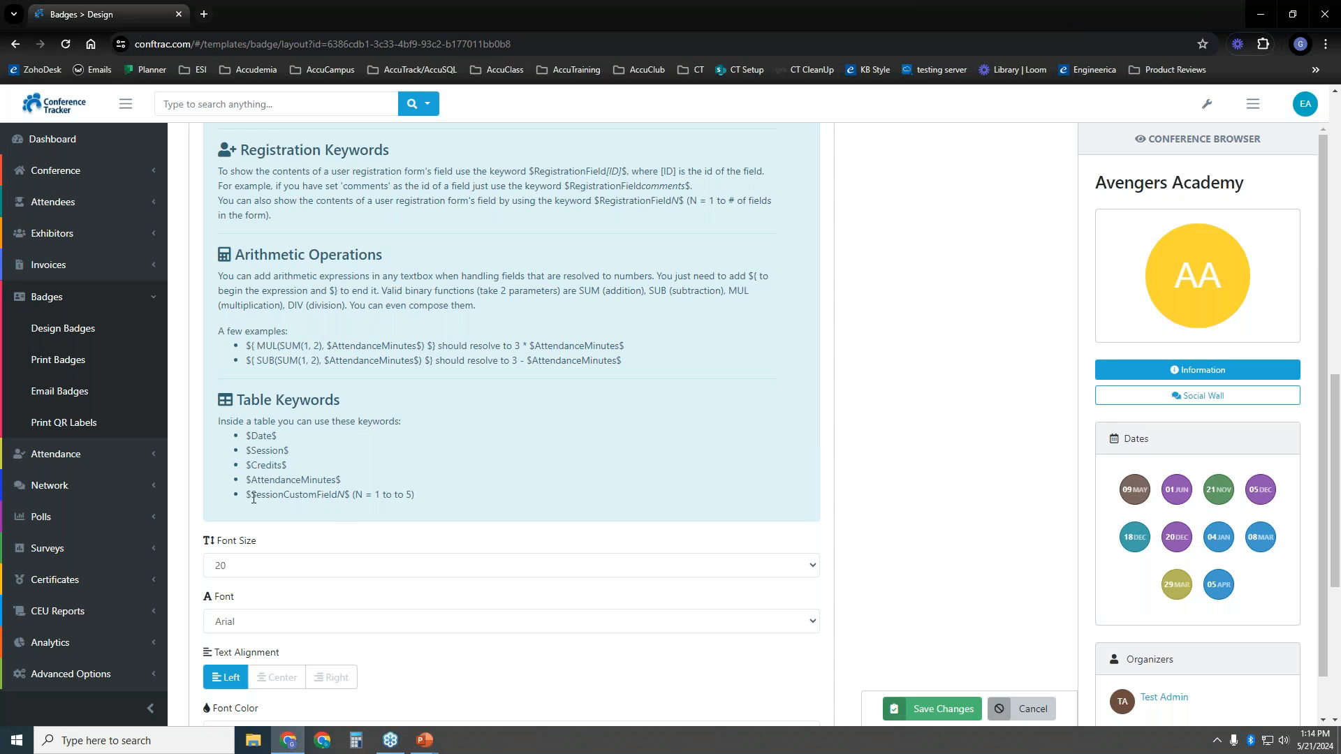
{"action": "left_click_drag", "start_coordinate": [247, 439], "coordinate": [279, 438]}
{"action": "left_click", "coordinate": [471, 489]}
{"action": "scroll", "coordinate": [727, 506], "scroll_direction": "up", "scroll_amount": 1}
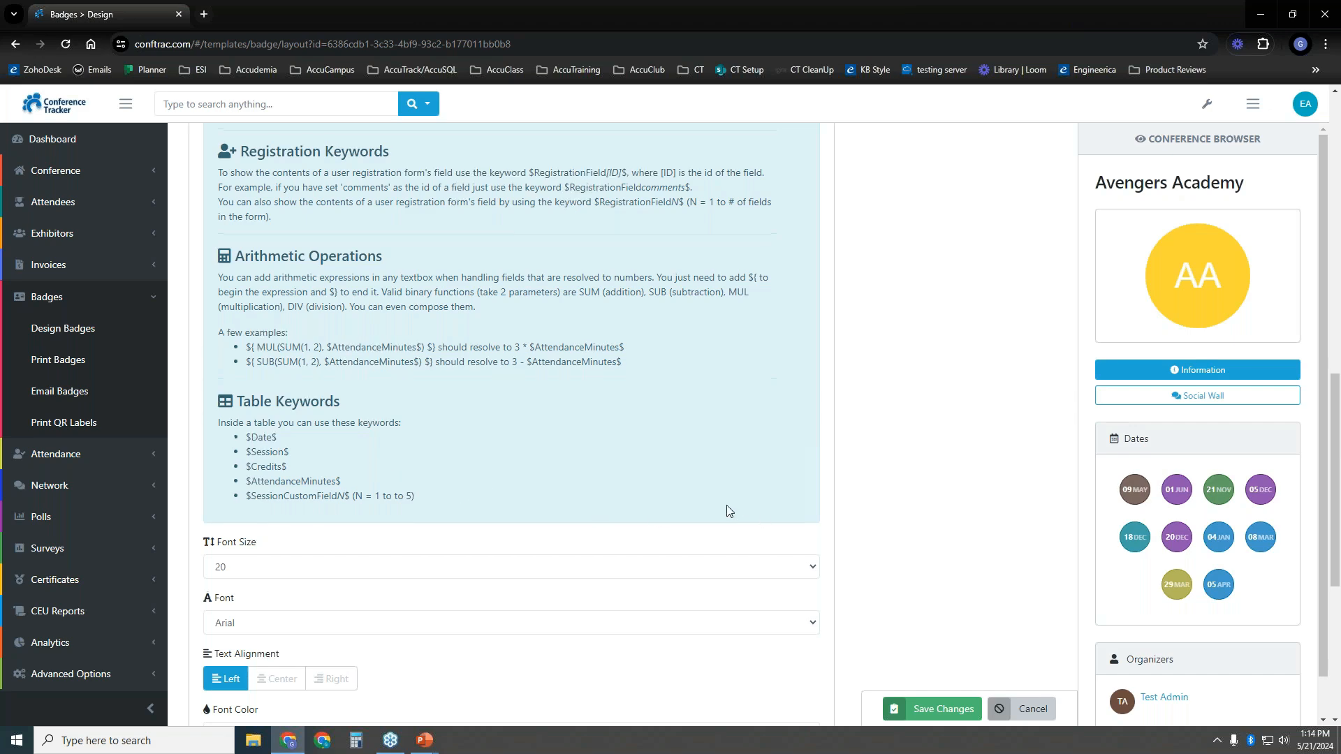
{"action": "scroll", "coordinate": [716, 521], "scroll_direction": "up", "scroll_amount": 2}
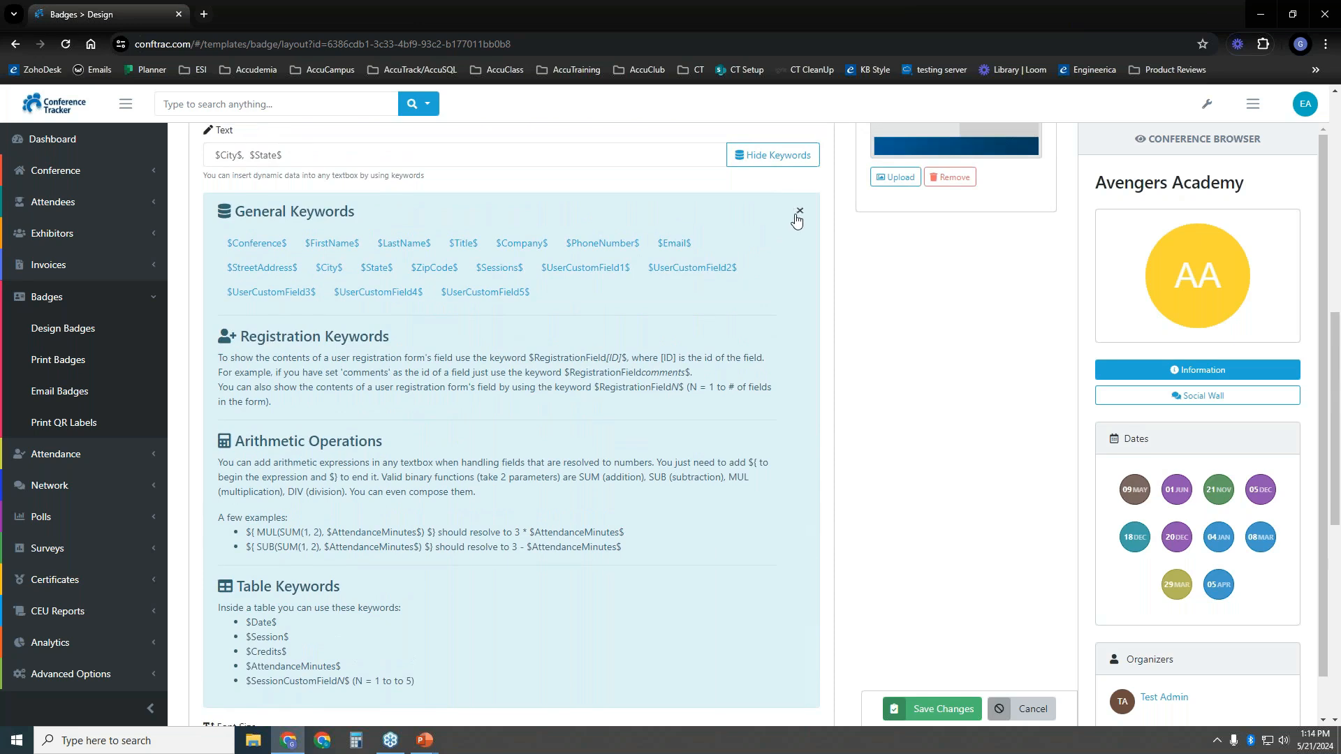
{"action": "left_click", "coordinate": [800, 211]}
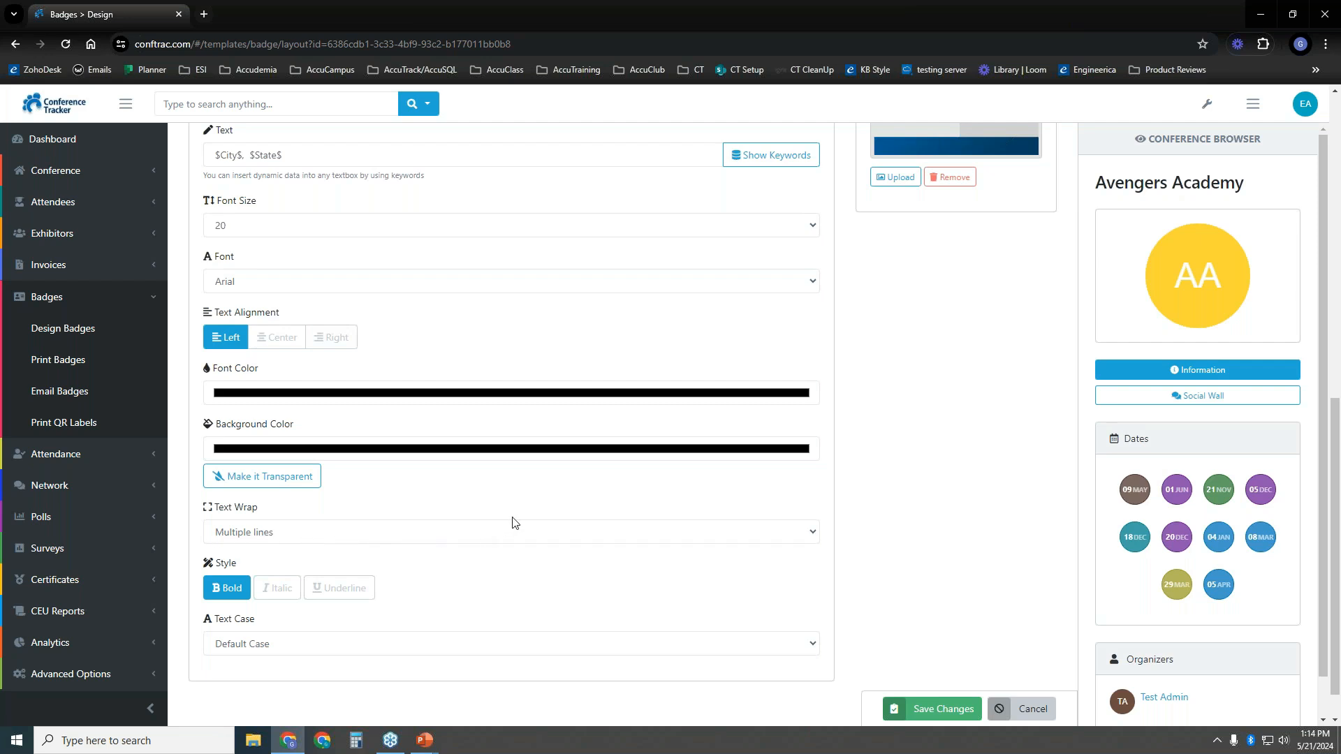
Select the $FullName$ text box and set its text wrap to Shrink to fit size.
{"action": "scroll", "coordinate": [566, 513], "scroll_direction": "up", "scroll_amount": 1}
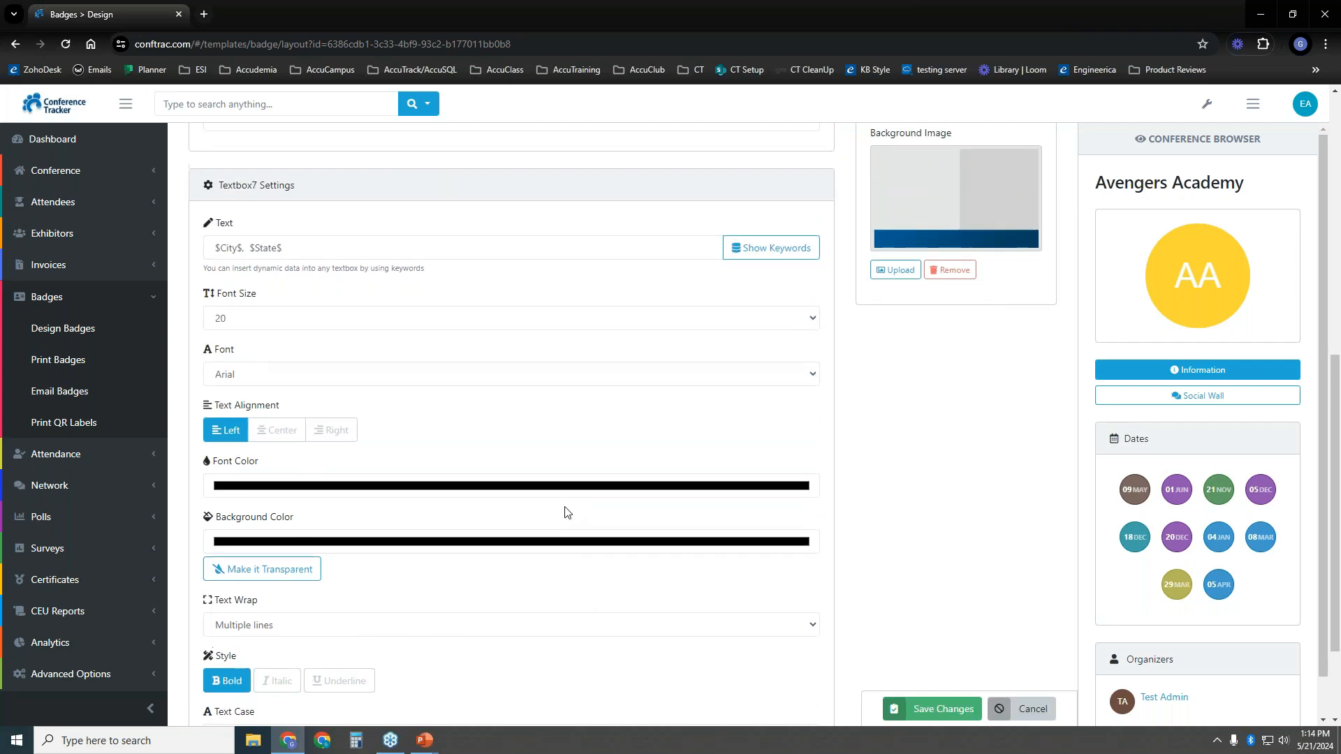
{"action": "scroll", "coordinate": [565, 513], "scroll_direction": "up", "scroll_amount": 5}
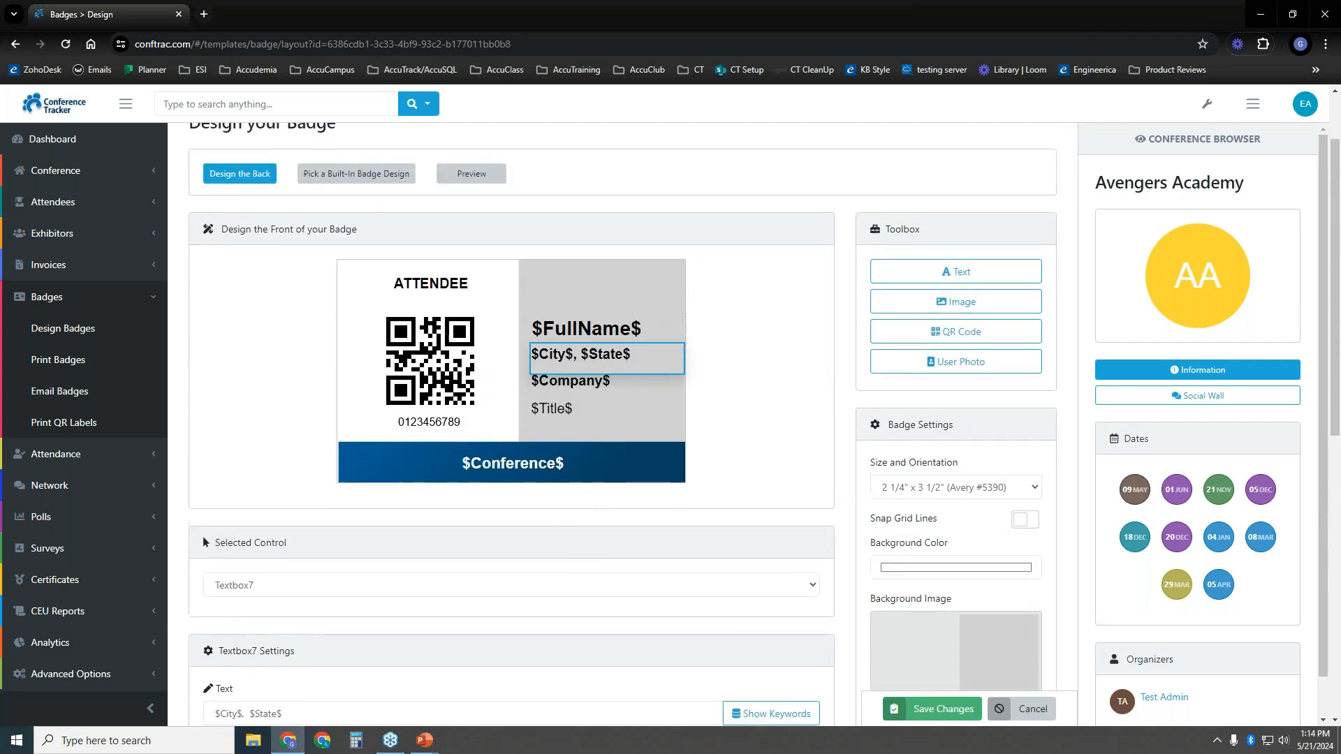
{"action": "left_click", "coordinate": [594, 329]}
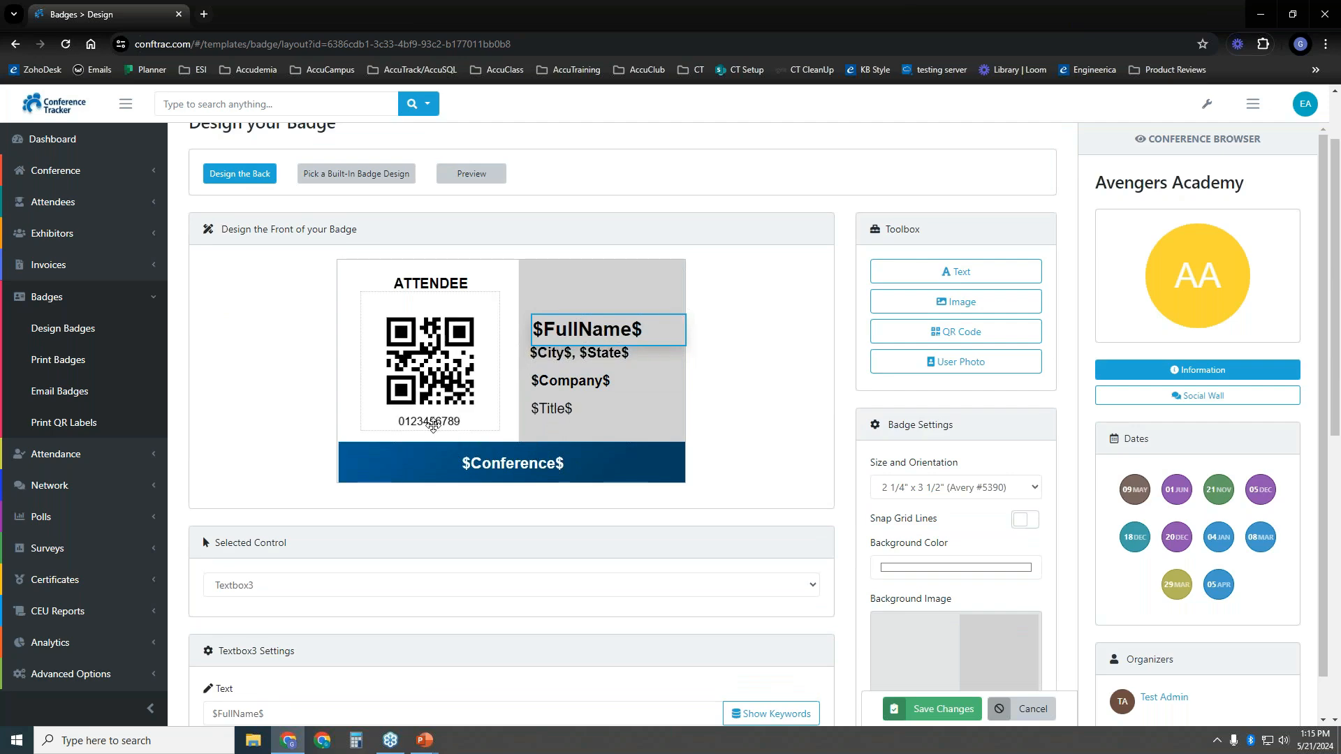
{"action": "scroll", "coordinate": [477, 457], "scroll_direction": "down", "scroll_amount": 2}
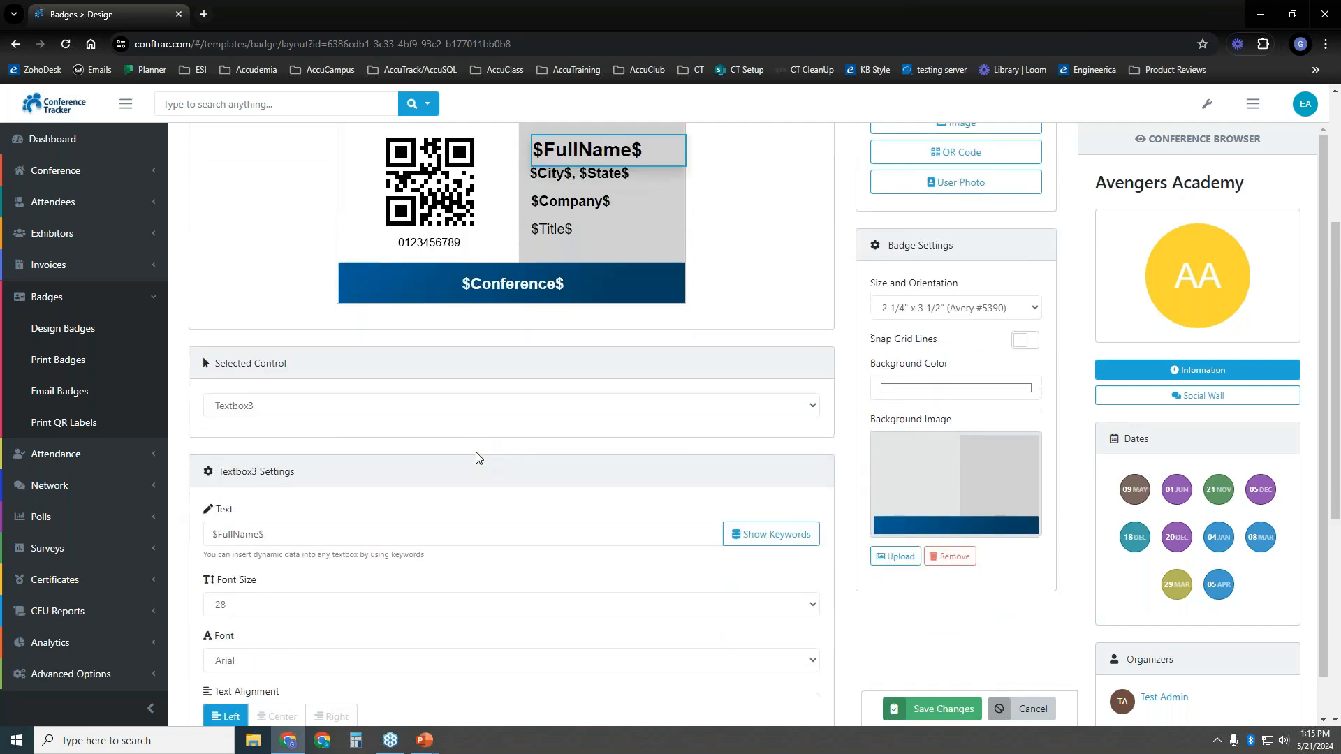
{"action": "scroll", "coordinate": [477, 458], "scroll_direction": "down", "scroll_amount": 4}
{"action": "left_click", "coordinate": [386, 535]}
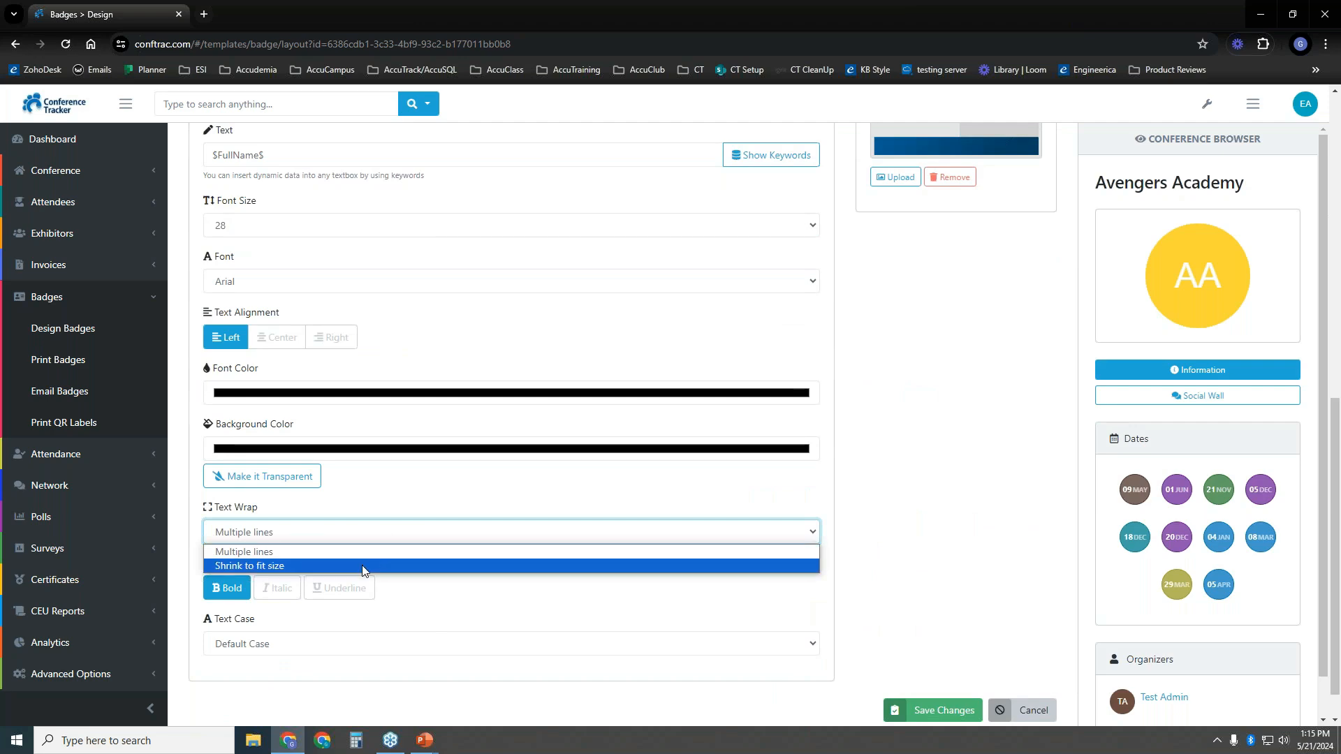
{"action": "left_click", "coordinate": [362, 565]}
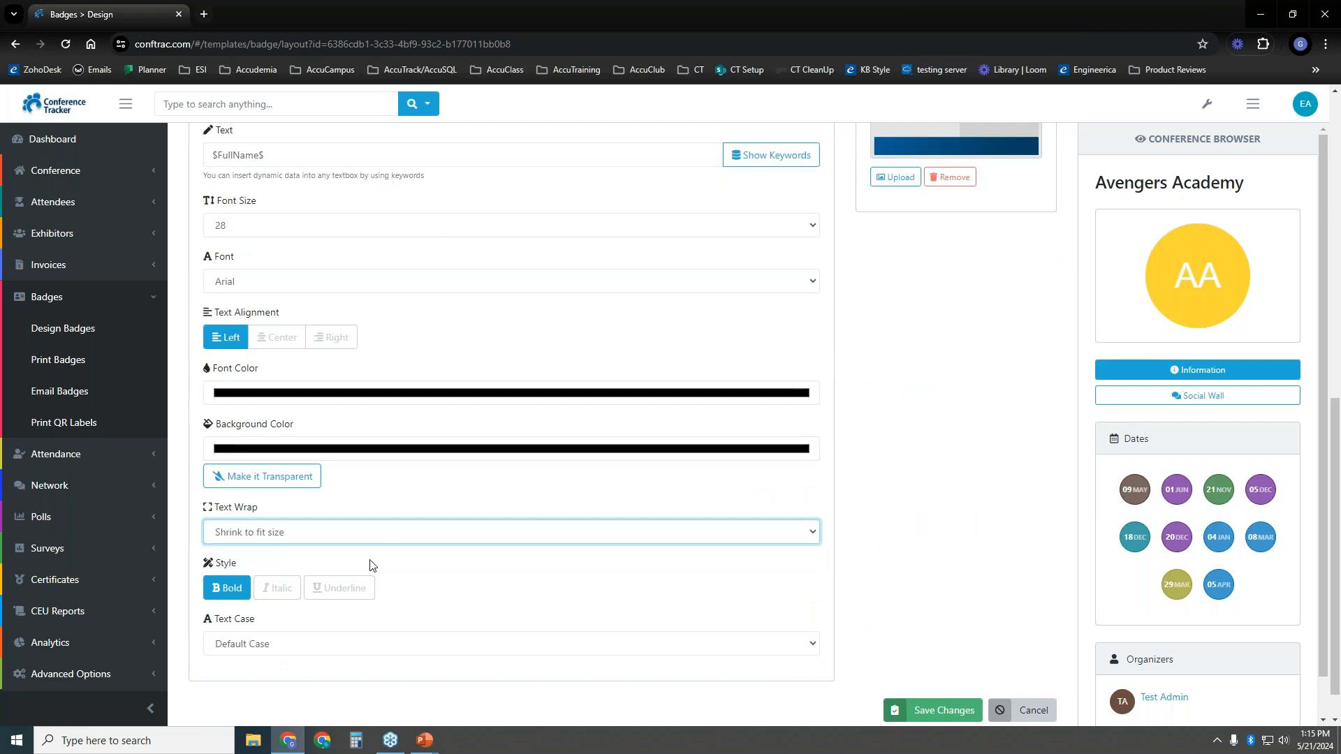
{"action": "scroll", "coordinate": [524, 466], "scroll_direction": "up", "scroll_amount": 1}
{"action": "scroll", "coordinate": [523, 468], "scroll_direction": "up", "scroll_amount": 10}
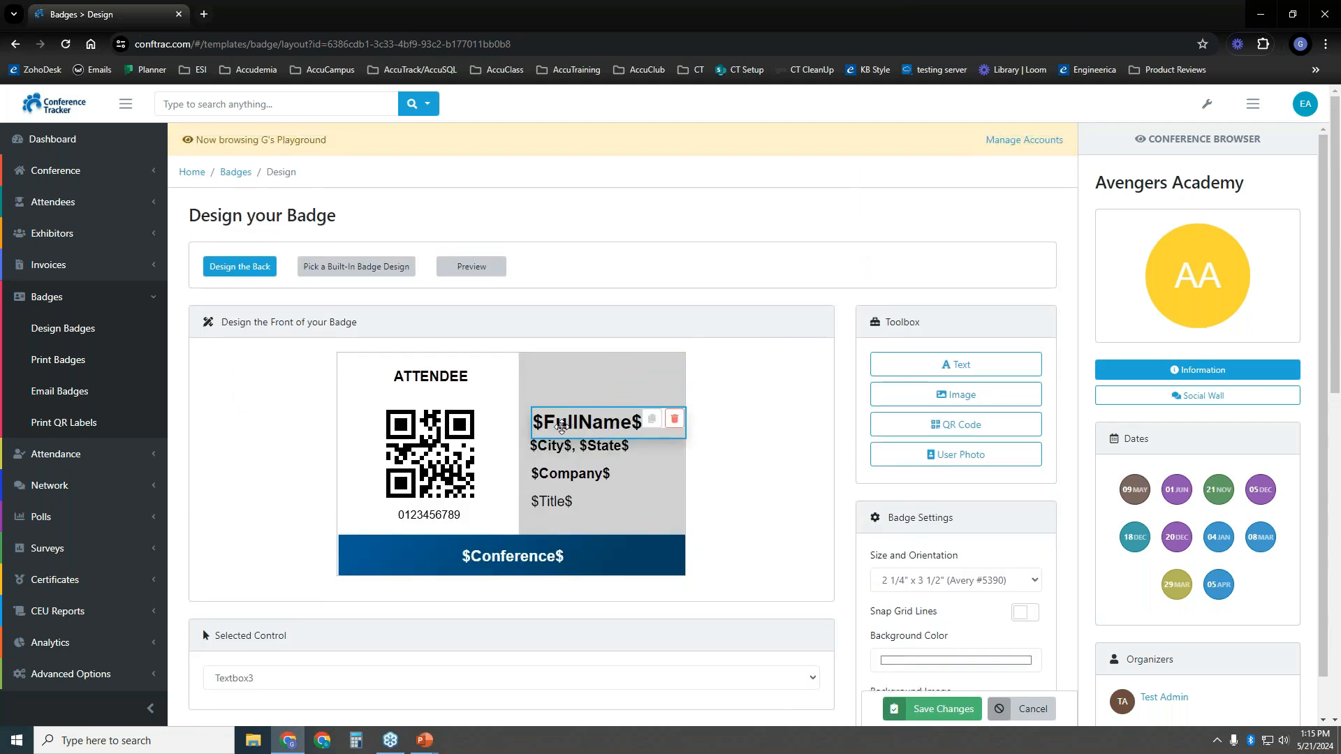
Set the $FullName$ text box's text case to Proper Case.
{"action": "mouse_move", "coordinate": [672, 421]}
{"action": "scroll", "coordinate": [592, 447], "scroll_direction": "down", "scroll_amount": 4}
{"action": "scroll", "coordinate": [443, 444], "scroll_direction": "down", "scroll_amount": 3}
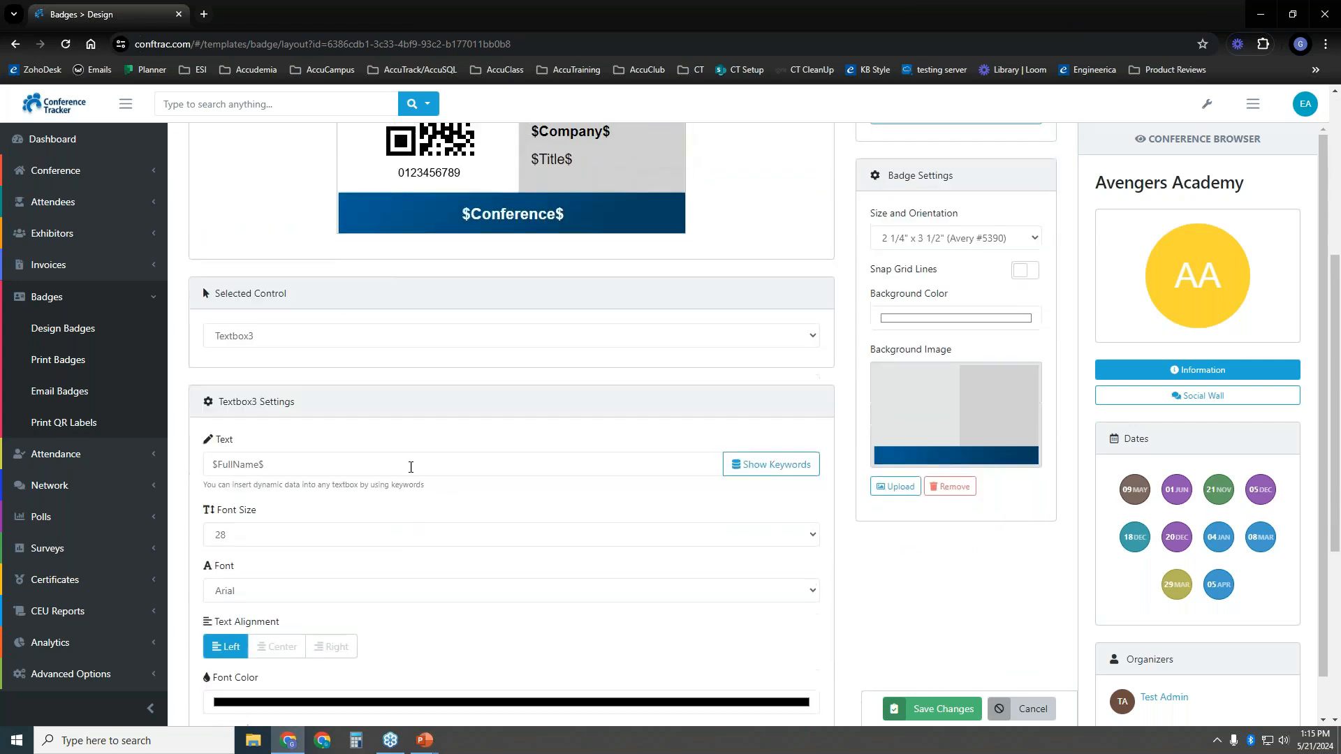
{"action": "scroll", "coordinate": [427, 474], "scroll_direction": "down", "scroll_amount": 3}
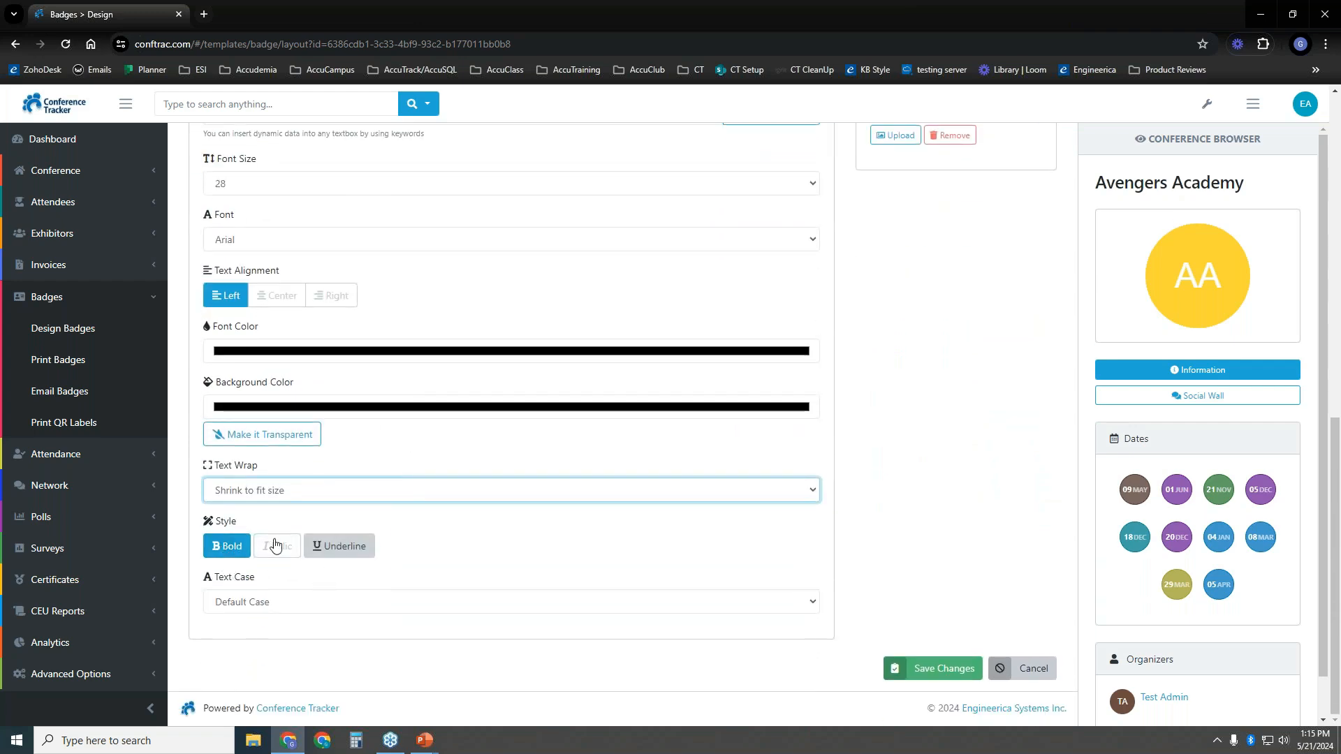
{"action": "left_click", "coordinate": [296, 605]}
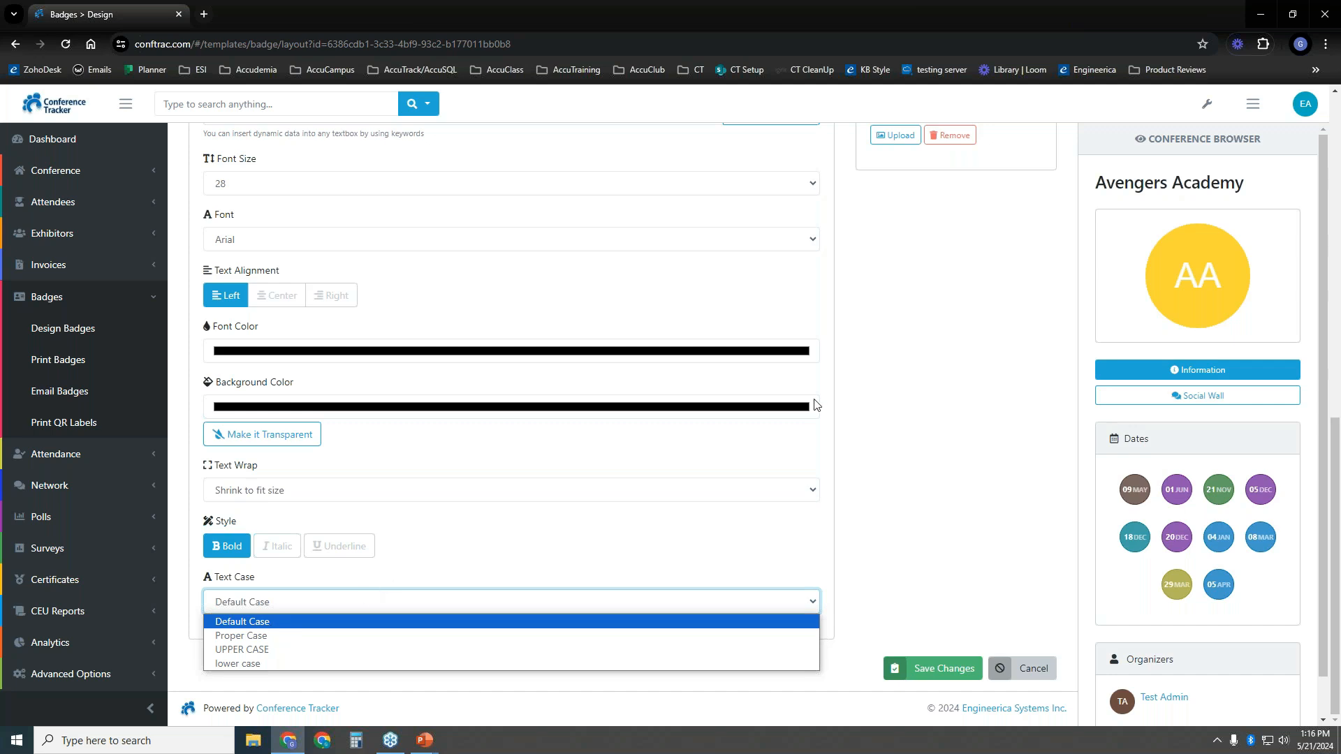
{"action": "scroll", "coordinate": [946, 468], "scroll_direction": "up", "scroll_amount": 2}
{"action": "left_click", "coordinate": [489, 695]}
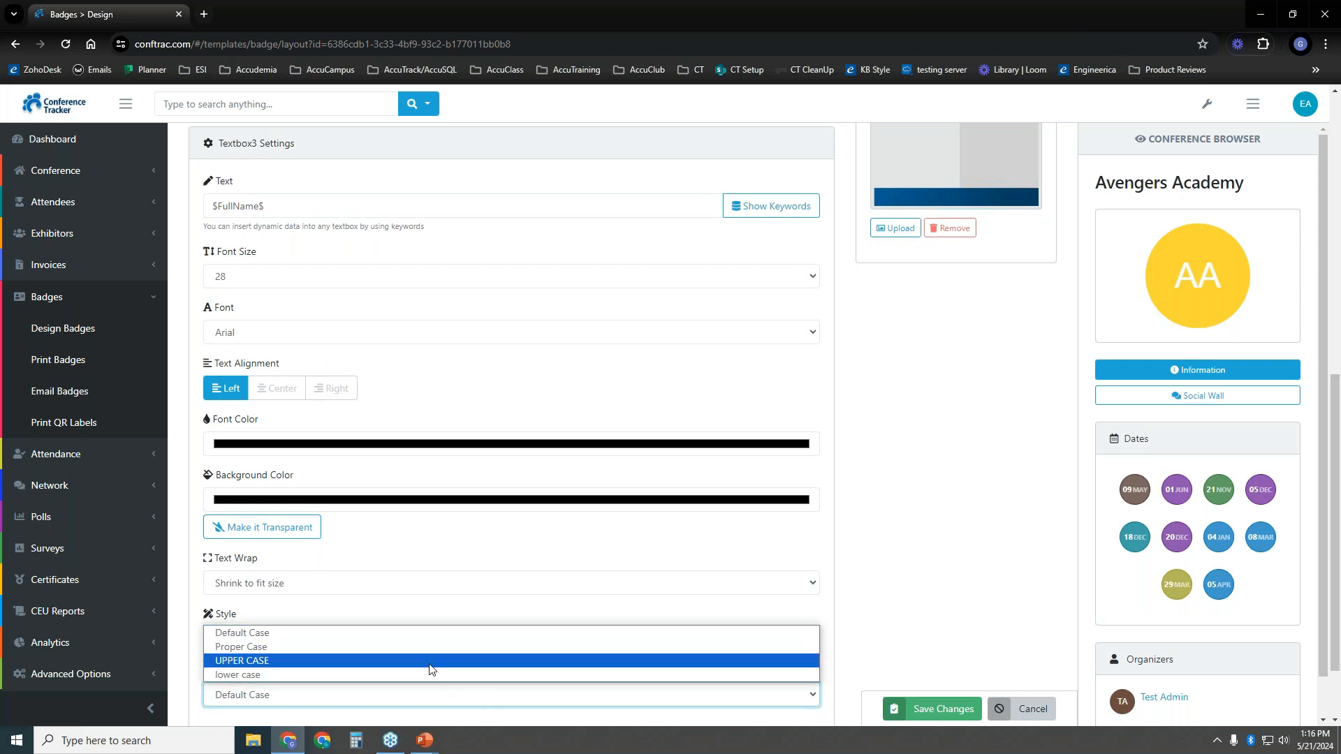
{"action": "left_click", "coordinate": [440, 647]}
Try the 3 5/8" x 5 1/2" (N4VME On-Site Printer) badge size and switch back to 2 1/4" x 3 1/2" (Avery #5390).
{"action": "scroll", "coordinate": [955, 569], "scroll_direction": "up", "scroll_amount": 5}
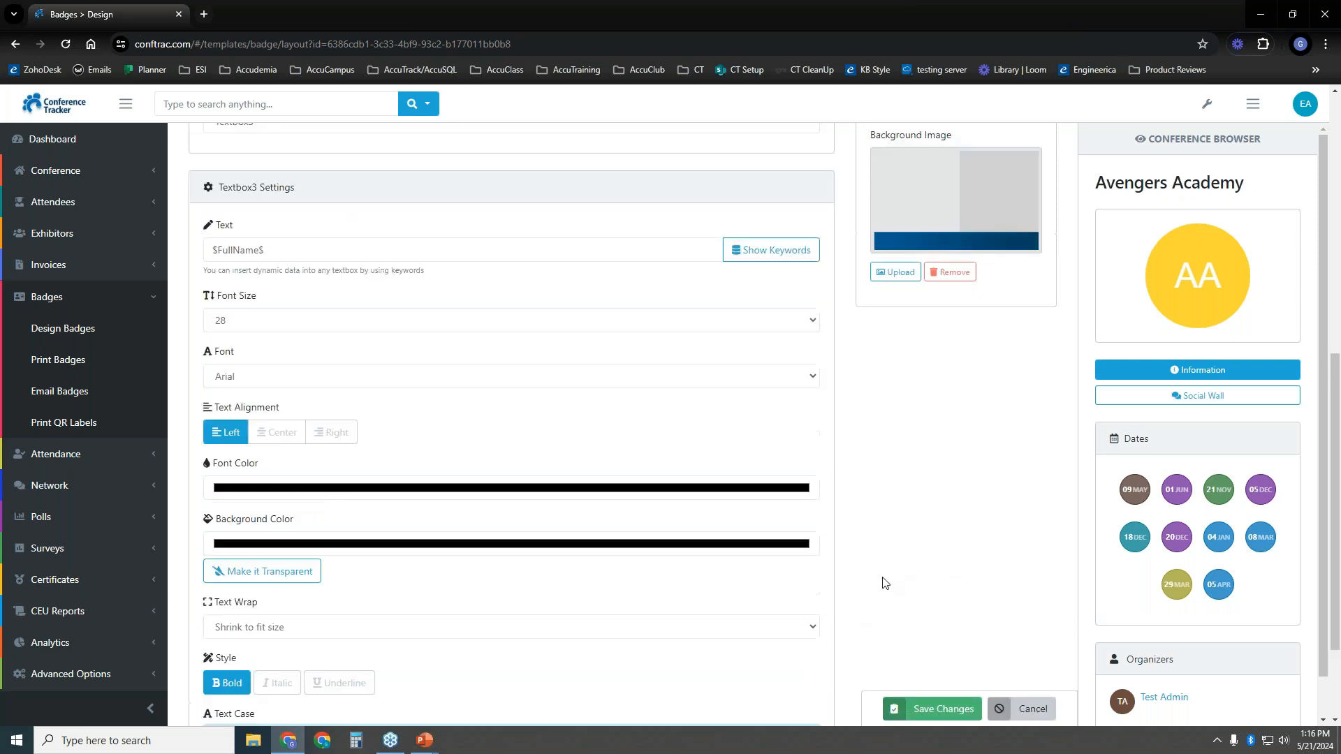
{"action": "scroll", "coordinate": [1333, 417], "scroll_direction": "up", "scroll_amount": 3}
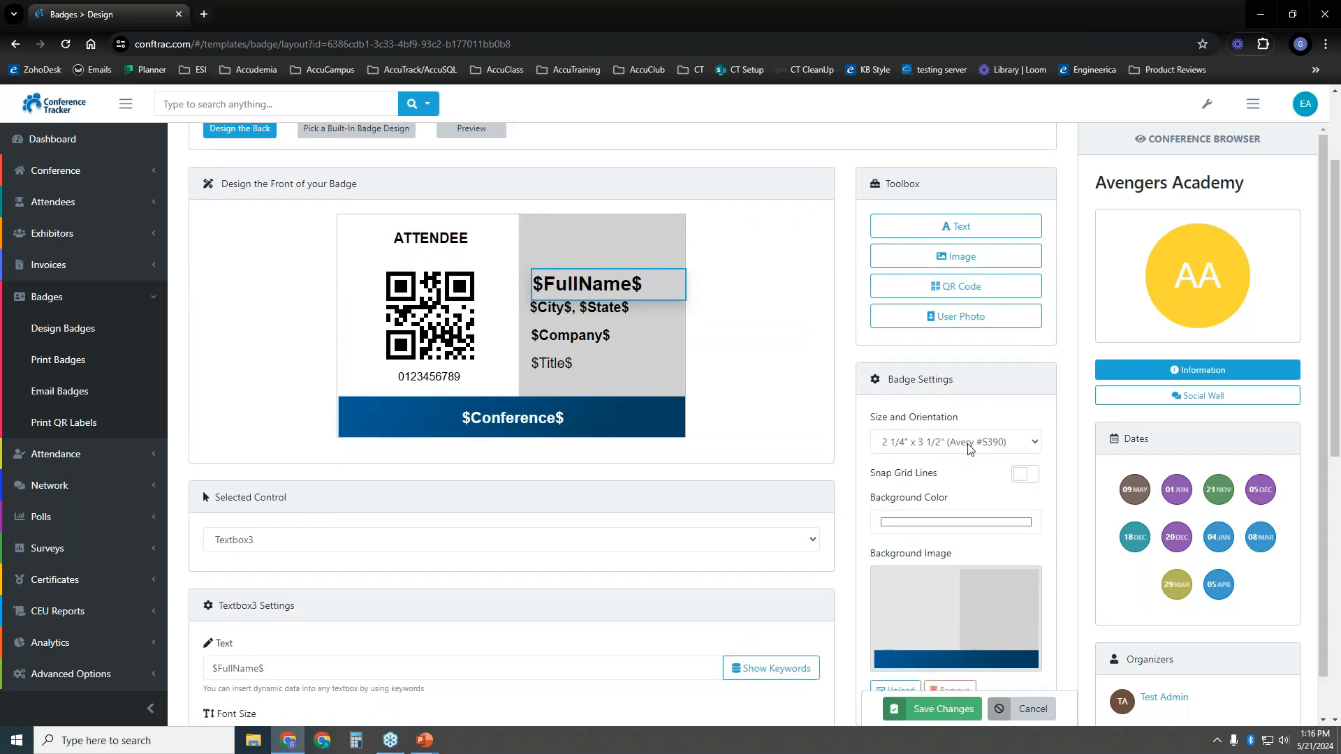
{"action": "left_click", "coordinate": [968, 444]}
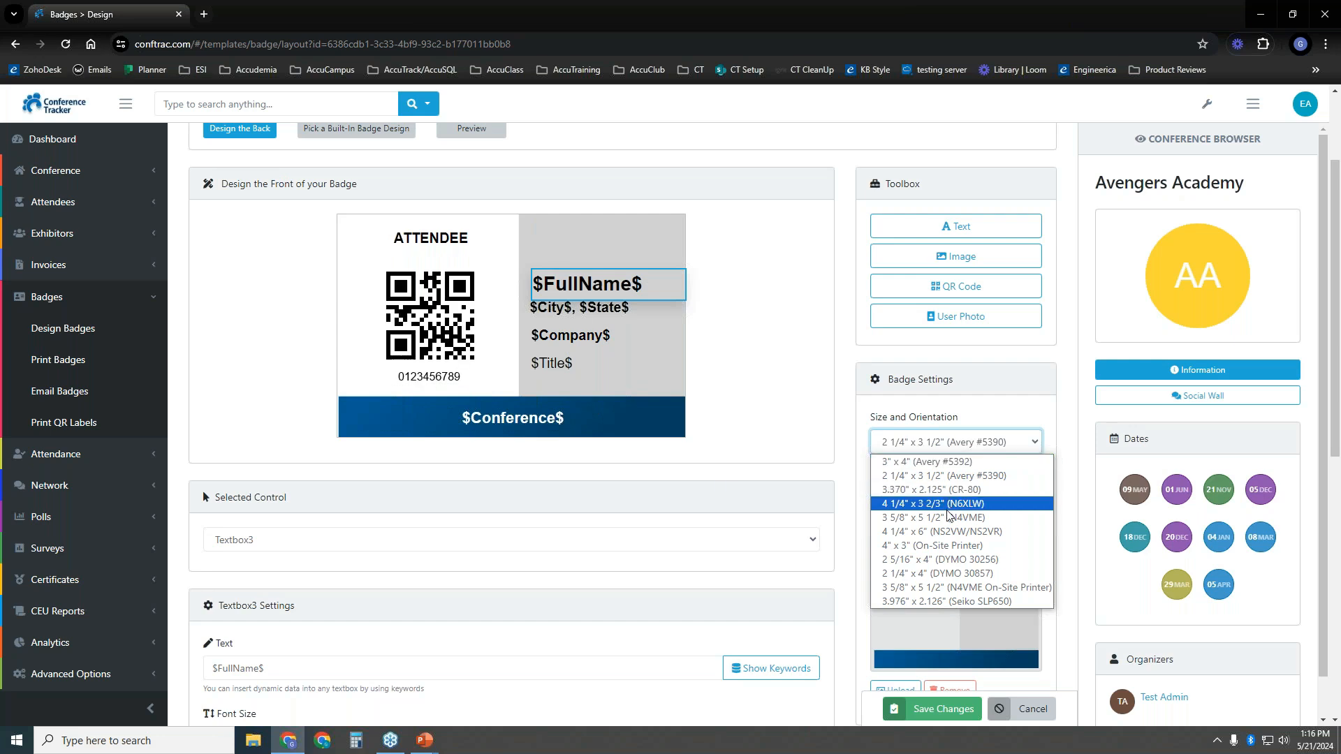
{"action": "left_click", "coordinate": [960, 589]}
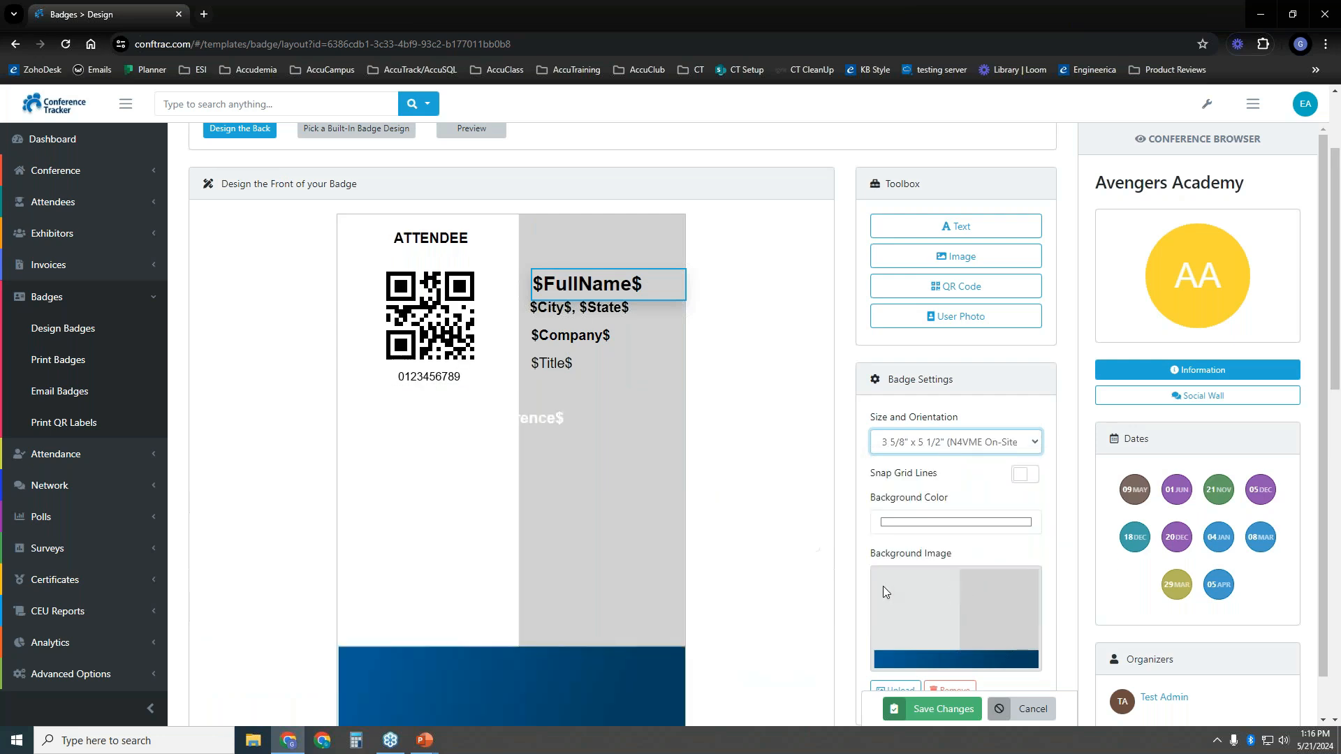
{"action": "scroll", "coordinate": [671, 356], "scroll_direction": "down", "scroll_amount": 1}
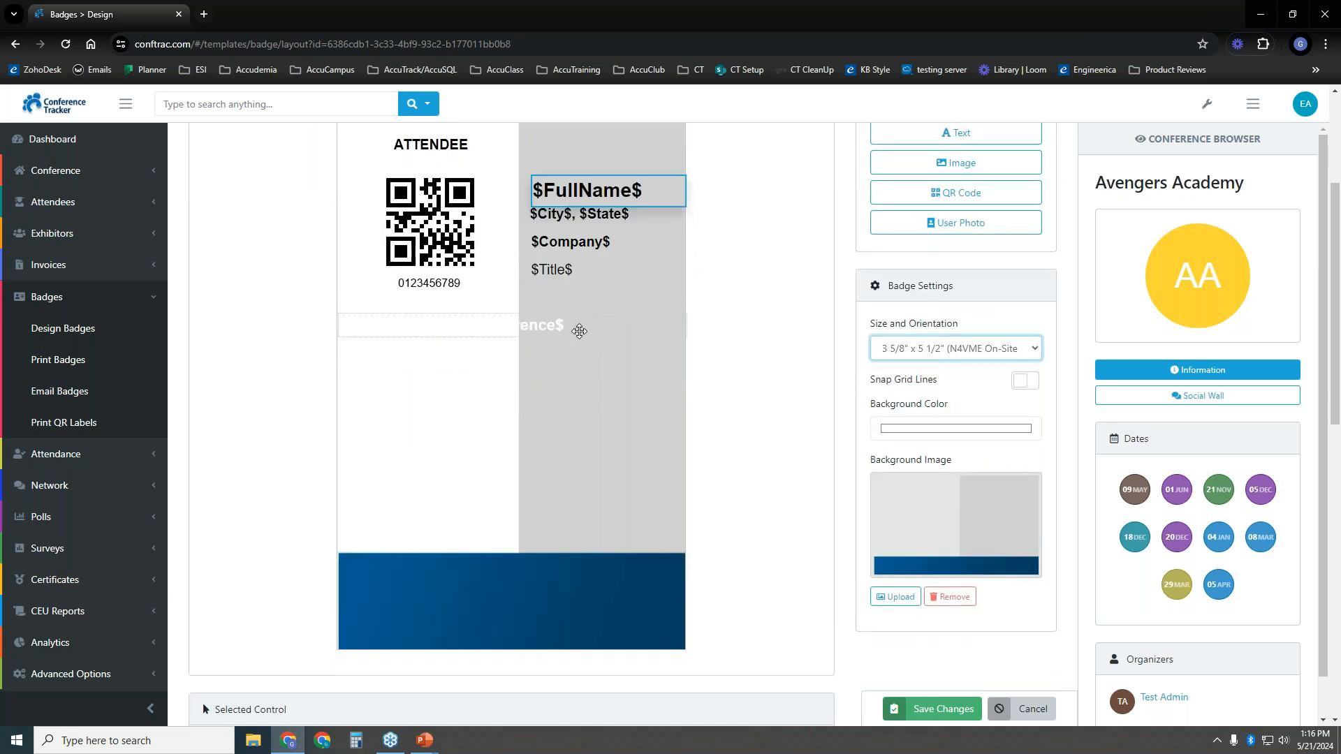
{"action": "left_click", "coordinate": [980, 350]}
{"action": "left_click", "coordinate": [975, 382]}
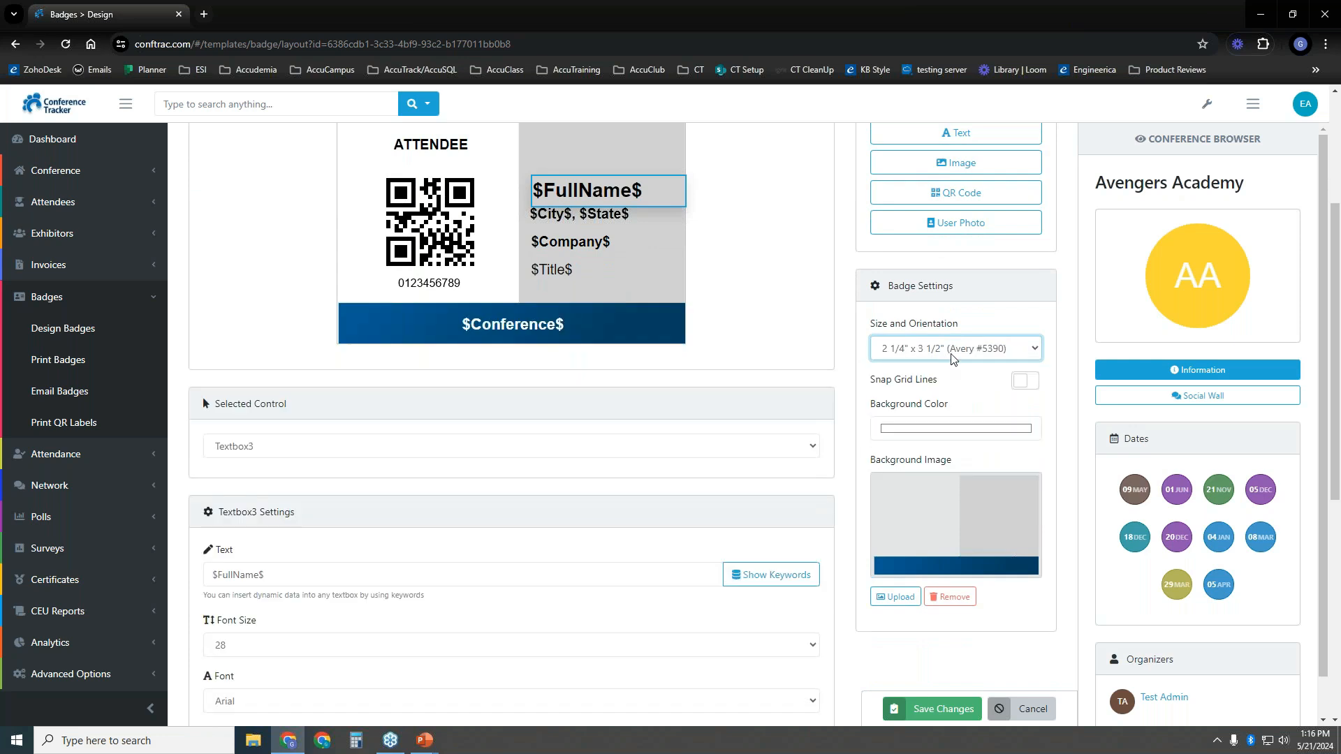
Set the badge size to 3" x 4" (Avery #5392) and move the $Conference$ text box down onto the blue band.
{"action": "left_click", "coordinate": [954, 349]}
{"action": "left_click", "coordinate": [967, 371]}
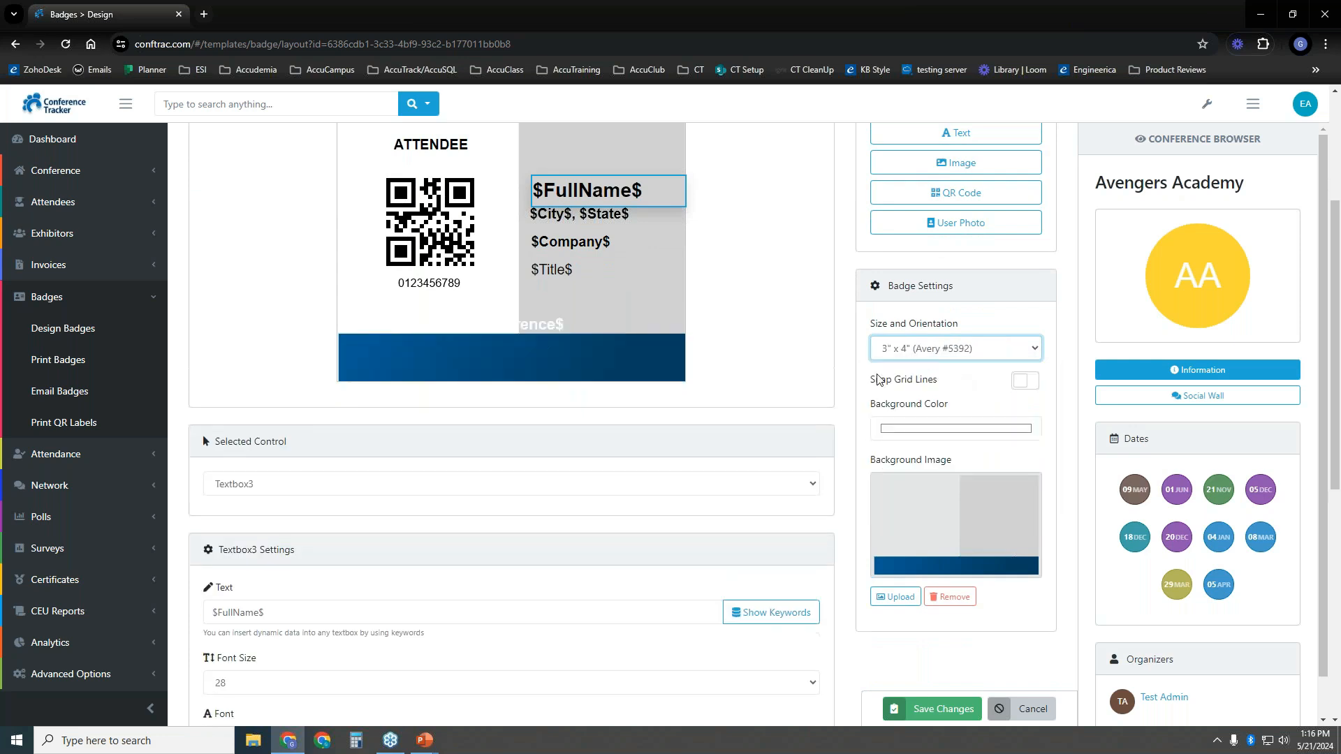
{"action": "left_click", "coordinate": [566, 358]}
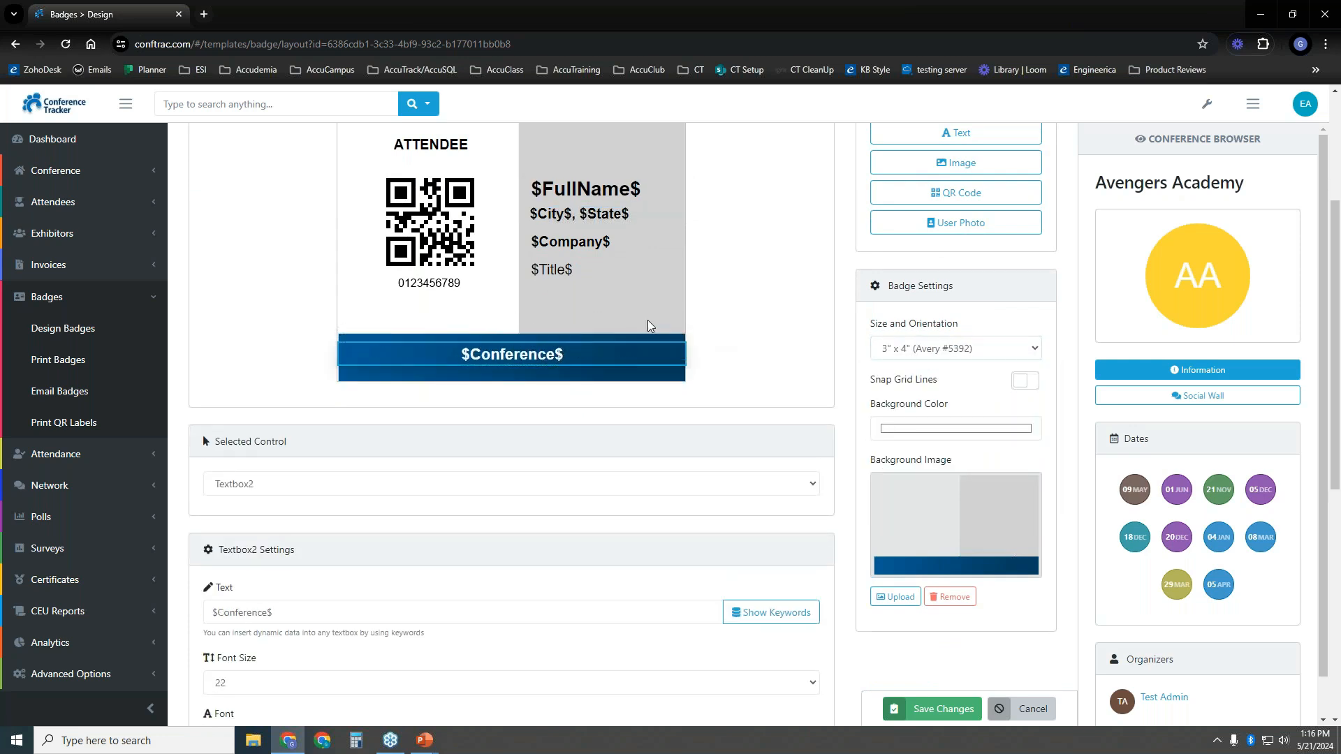
{"action": "scroll", "coordinate": [715, 333], "scroll_direction": "up", "scroll_amount": 2}
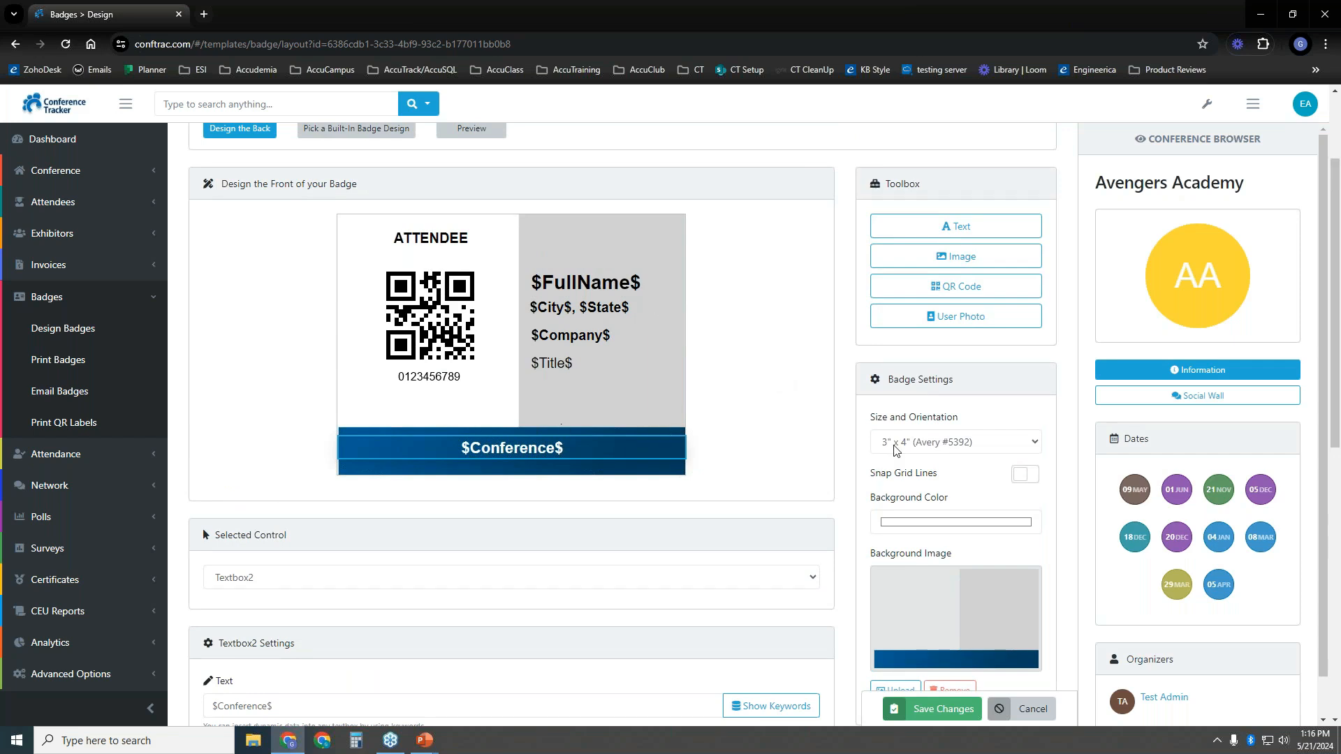
{"action": "left_click", "coordinate": [934, 449]}
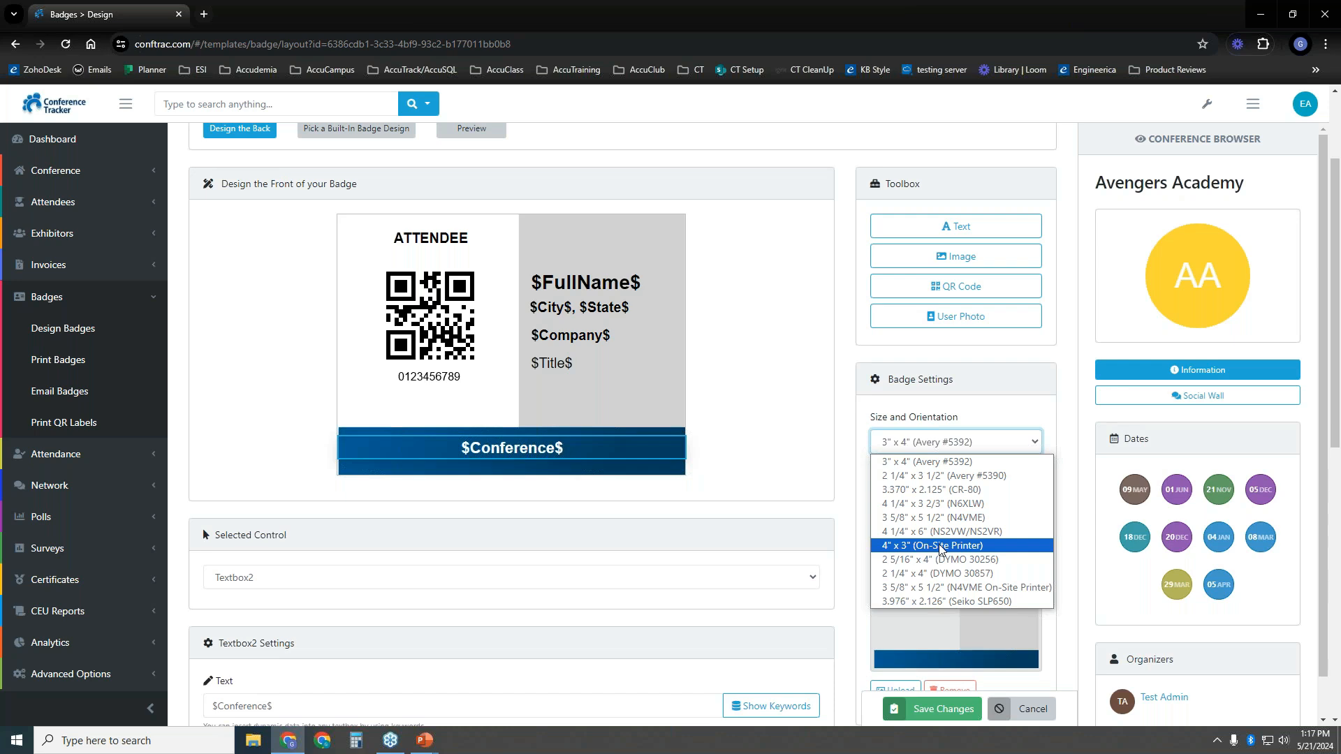
{"action": "left_click", "coordinate": [790, 374]}
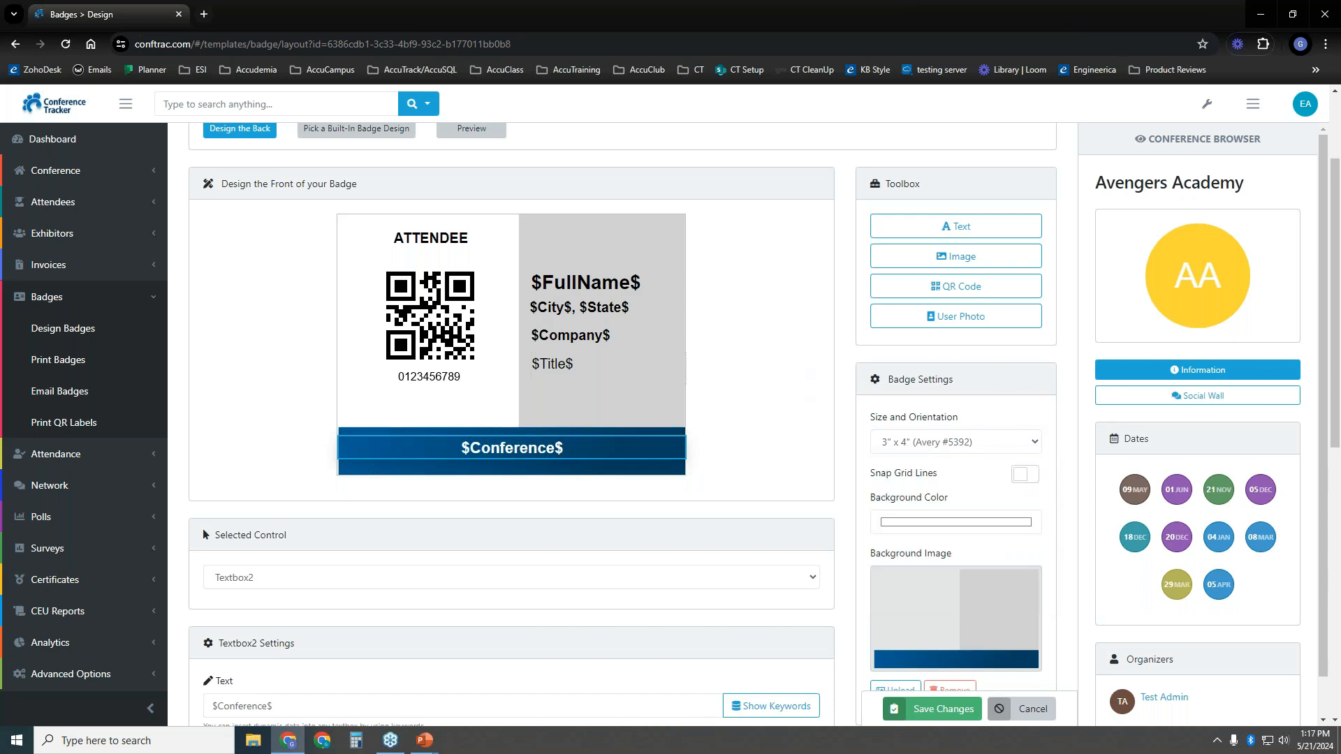
Enlarge the QR code slightly and lower it to just above the blue band, and raise the $FullName$ text box above $City$, $State$.
{"action": "left_click", "coordinate": [437, 314]}
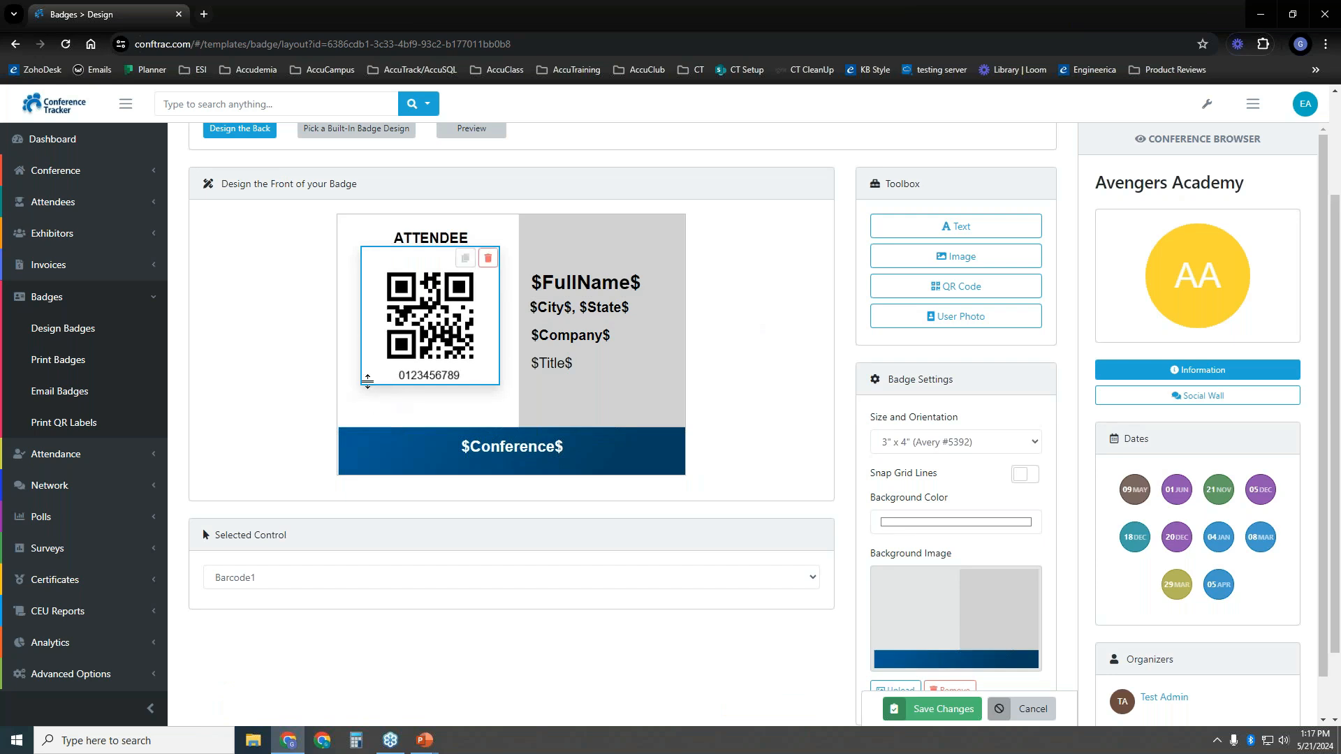
{"action": "left_click_drag", "start_coordinate": [376, 387], "coordinate": [419, 396]}
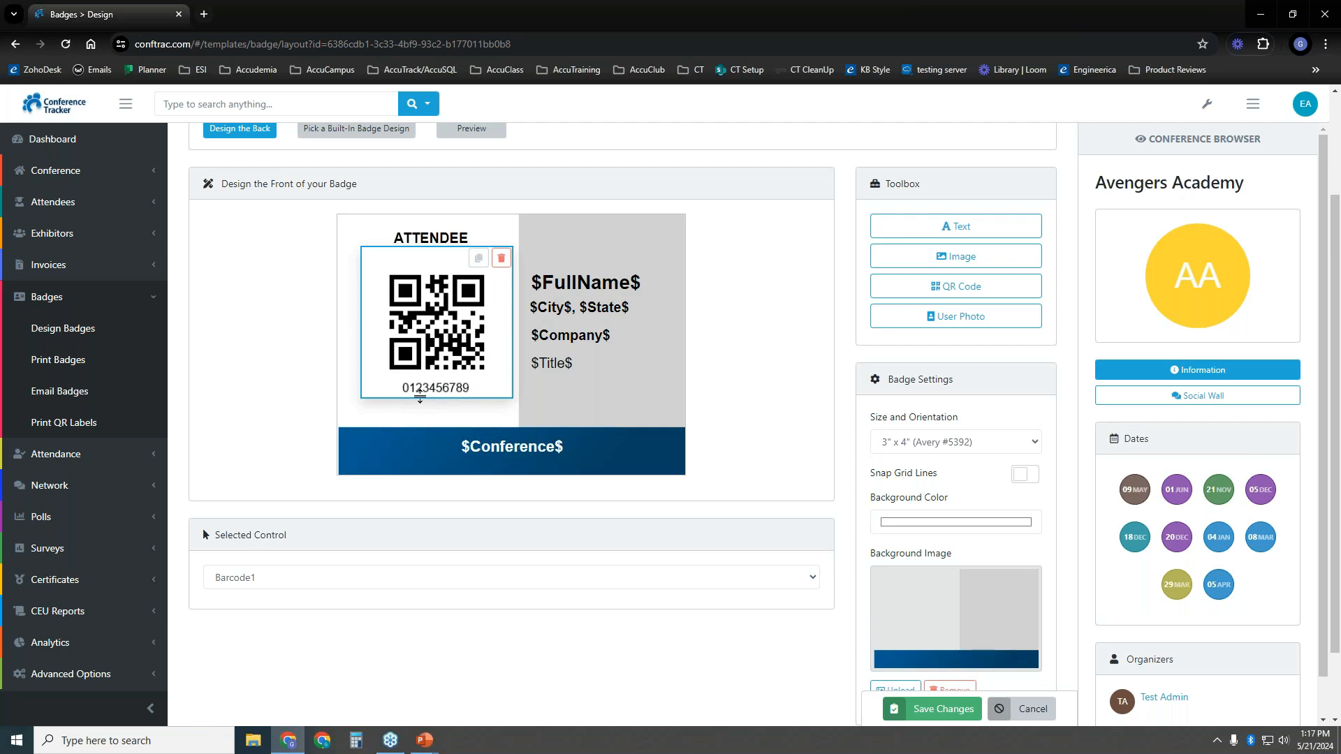
{"action": "left_click_drag", "start_coordinate": [420, 396], "coordinate": [448, 388]}
{"action": "left_click_drag", "start_coordinate": [440, 315], "coordinate": [439, 339]}
{"action": "left_click", "coordinate": [572, 283]}
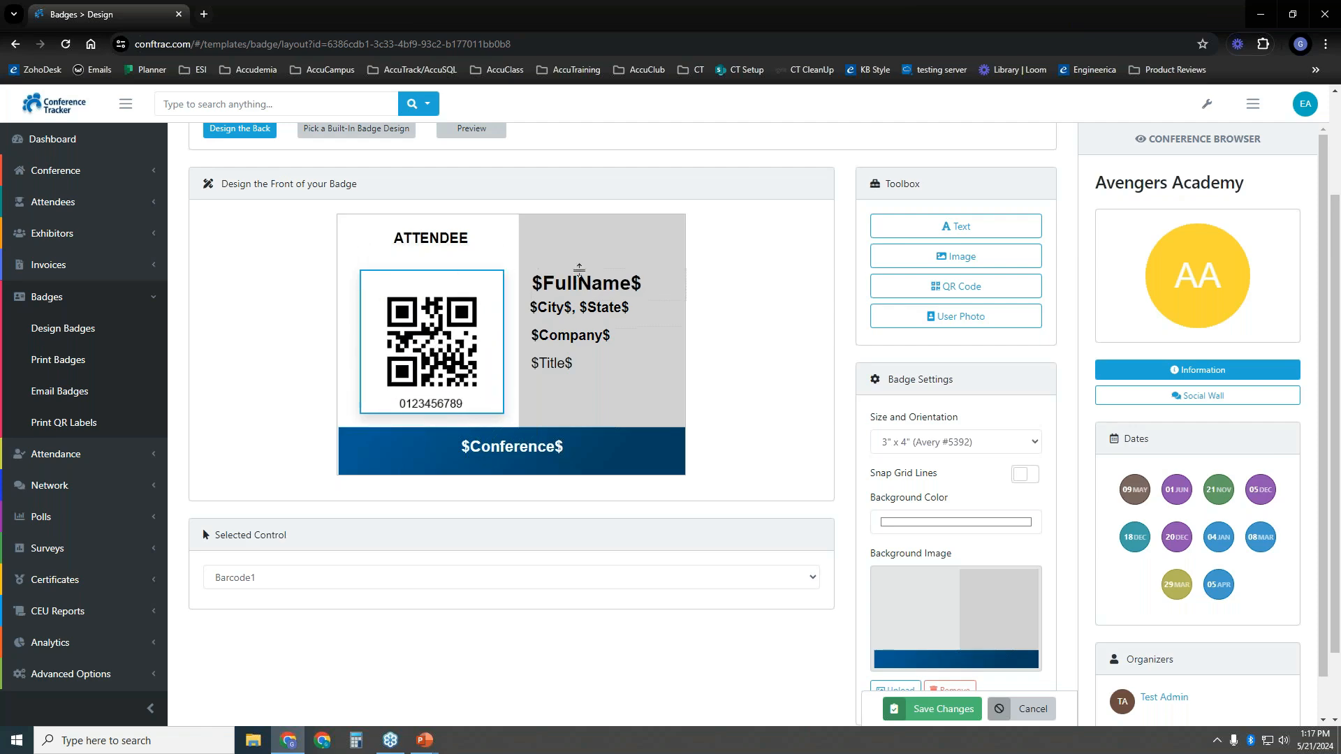
{"action": "mouse_move", "coordinate": [571, 285]}
{"action": "left_mouse_down"}
{"action": "mouse_move", "coordinate": [571, 263]}
{"action": "mouse_move", "coordinate": [565, 273]}
{"action": "left_mouse_up"}
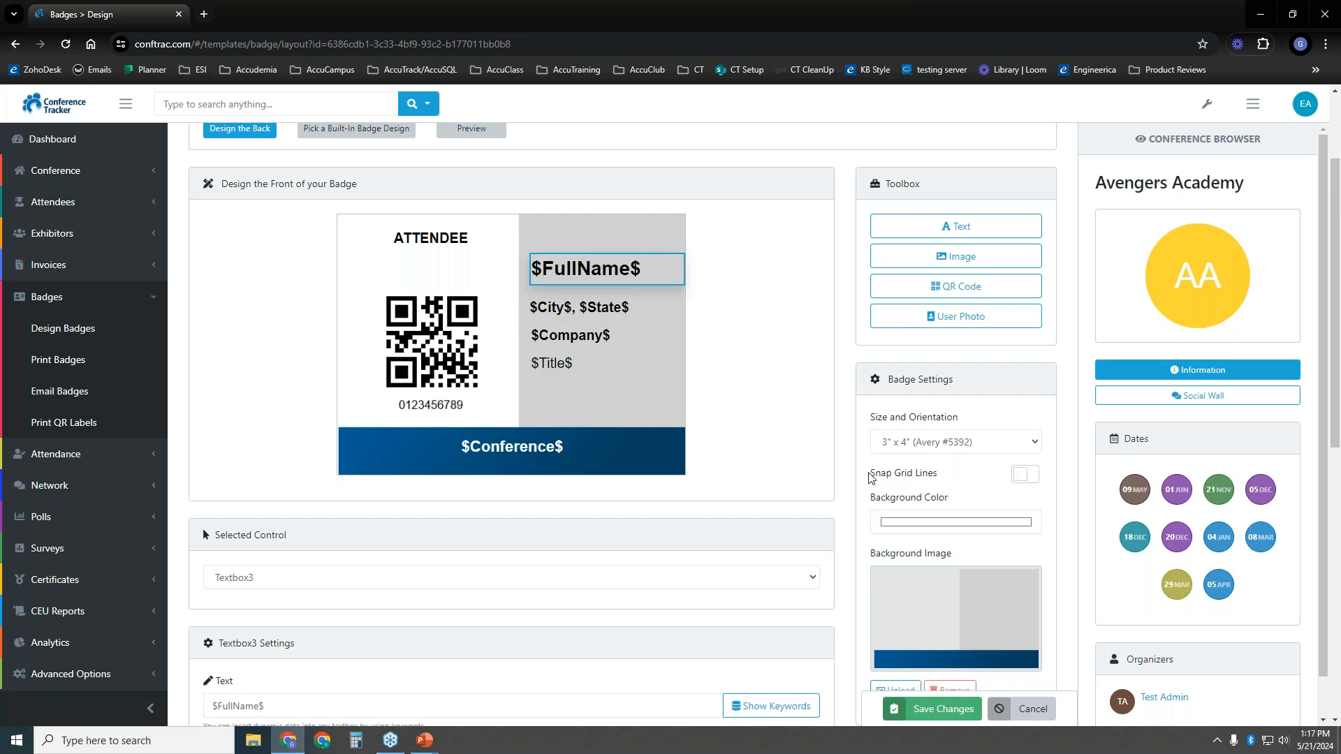
Align the $FullName$ text box and the QR code with snap grid lines turned on, and turn the grid lines off.
{"action": "left_click_drag", "start_coordinate": [869, 477], "coordinate": [945, 479]}
{"action": "left_click", "coordinate": [1029, 480]}
{"action": "left_click", "coordinate": [1029, 481]}
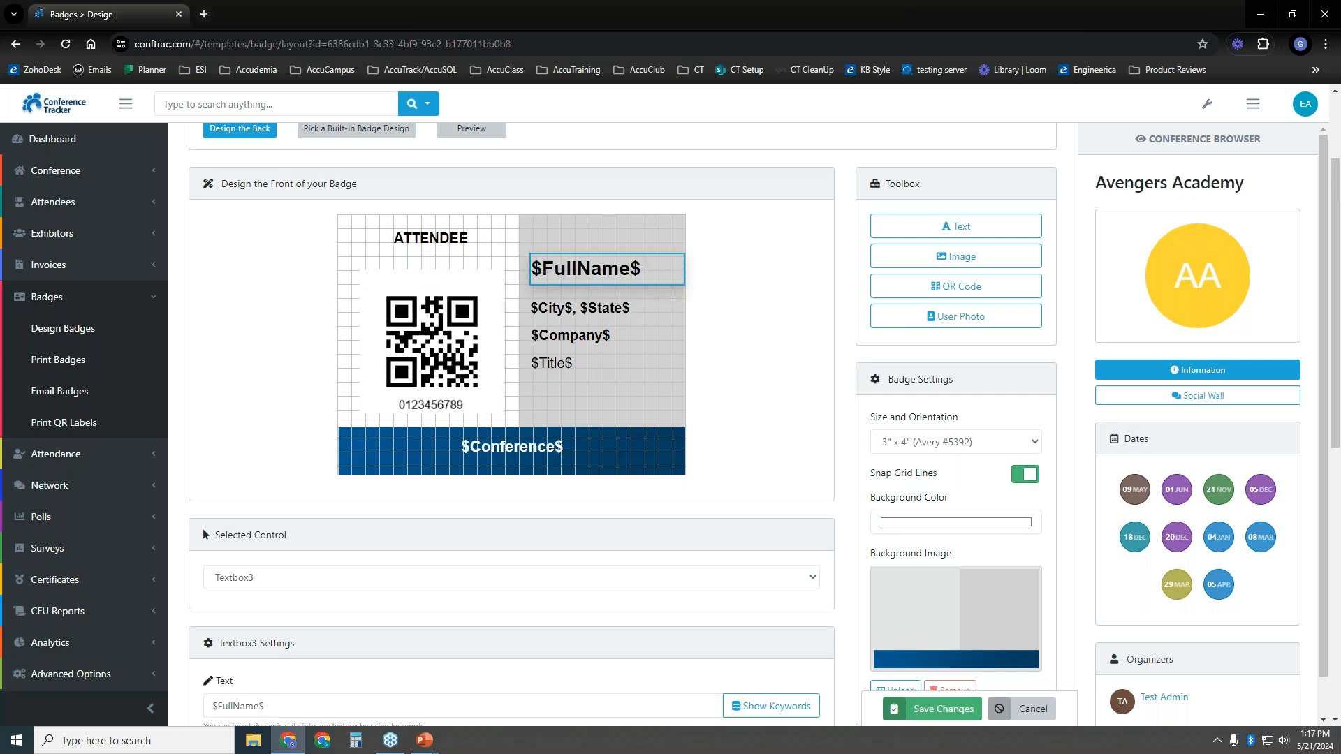
{"action": "mouse_move", "coordinate": [594, 285]}
{"action": "left_mouse_down"}
{"action": "mouse_move", "coordinate": [591, 299]}
{"action": "mouse_move", "coordinate": [591, 275]}
{"action": "mouse_move", "coordinate": [530, 272]}
{"action": "mouse_move", "coordinate": [584, 272]}
{"action": "left_mouse_up"}
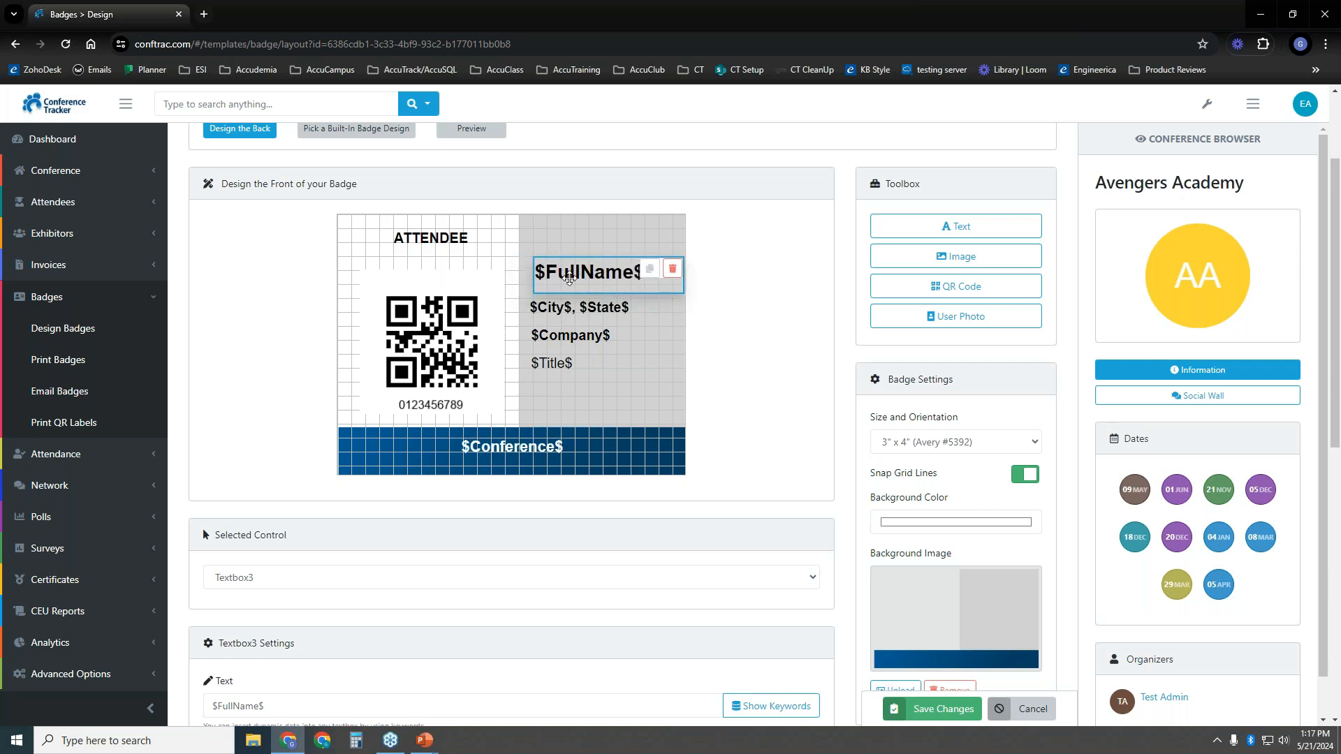
{"action": "left_click_drag", "start_coordinate": [440, 329], "coordinate": [432, 316]}
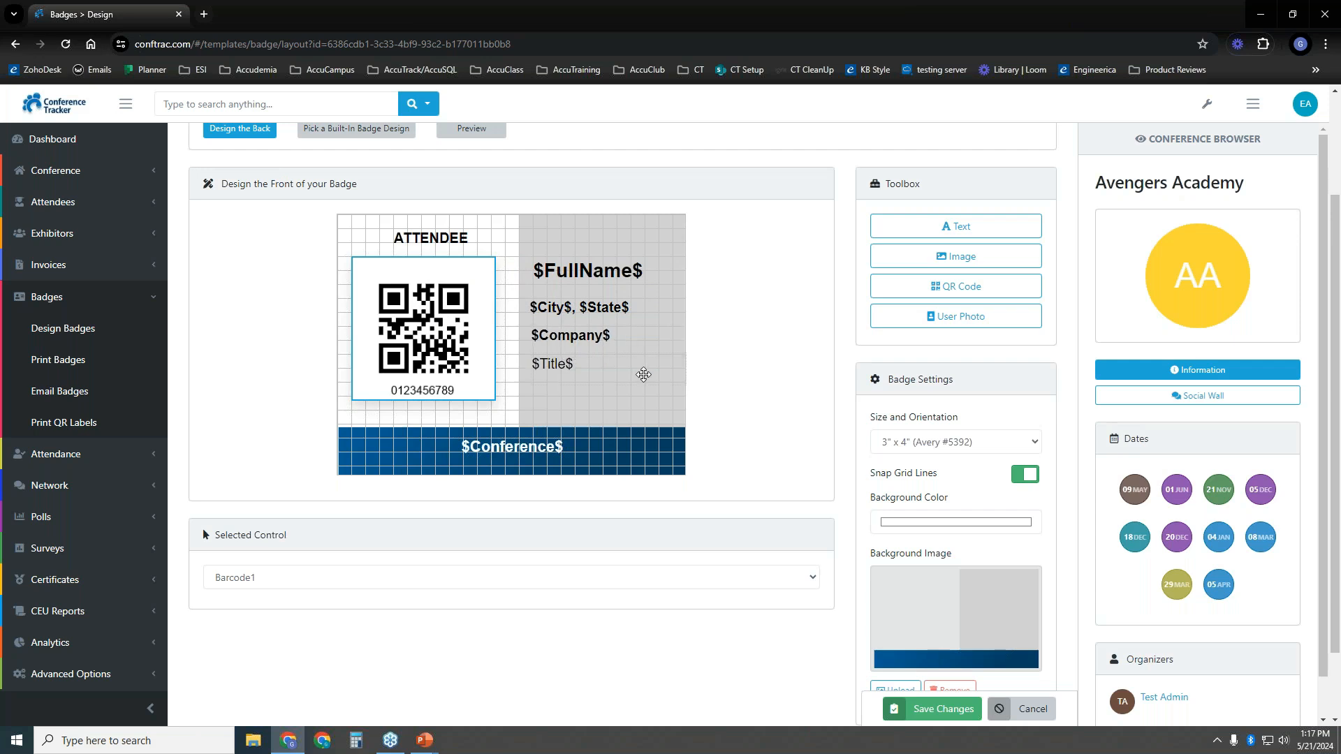
{"action": "left_click", "coordinate": [1027, 476]}
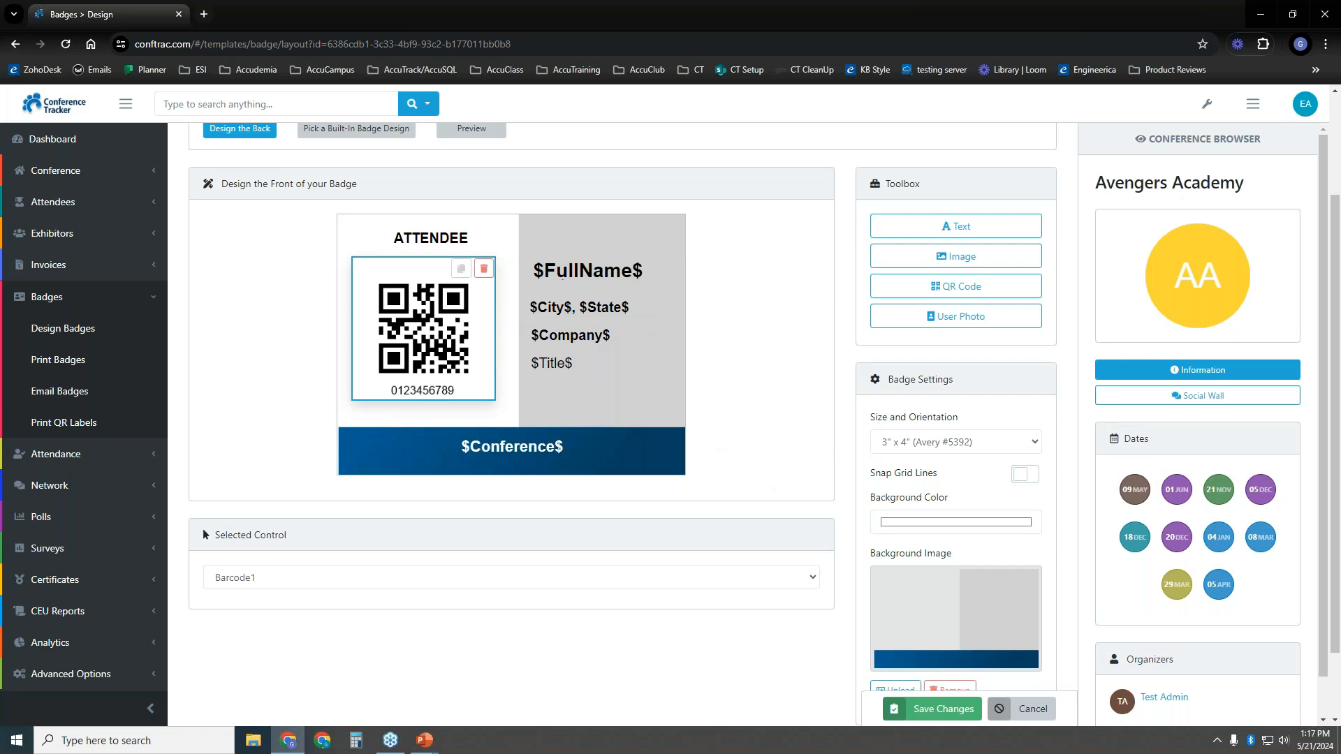
Shift the ATTENDEE text box so it is centered over the QR code, and replace its text.
{"action": "left_click_drag", "start_coordinate": [436, 240], "coordinate": [431, 239]}
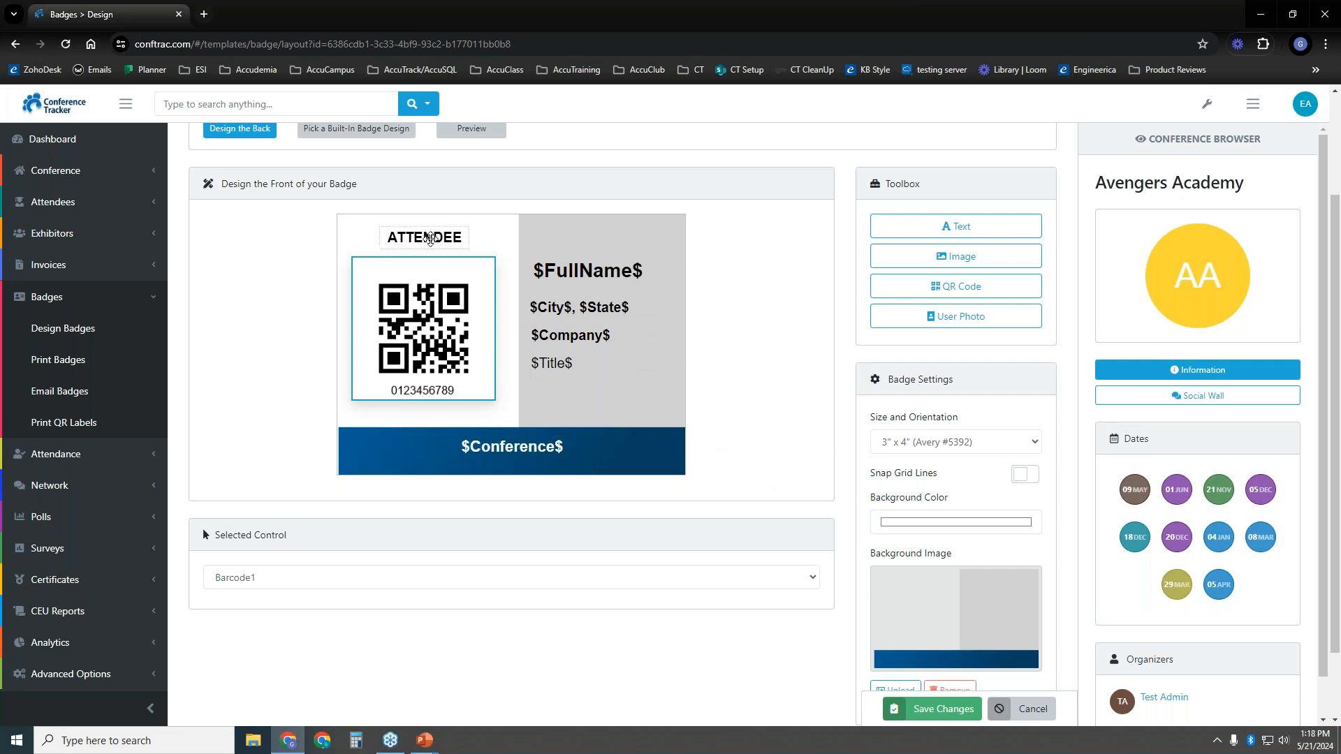
{"action": "left_click", "coordinate": [431, 238]}
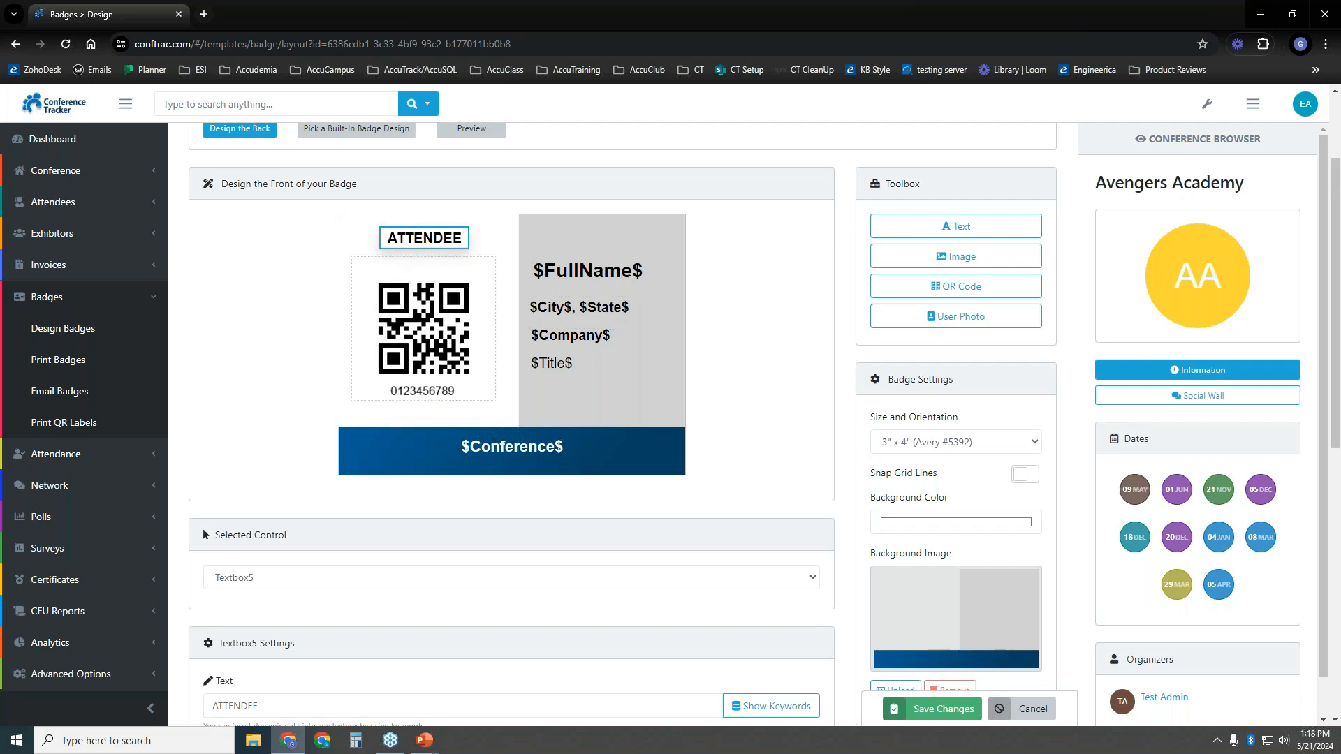
{"action": "scroll", "coordinate": [510, 349], "scroll_direction": "down", "scroll_amount": 3}
{"action": "left_click_drag", "start_coordinate": [269, 520], "coordinate": [169, 523]}
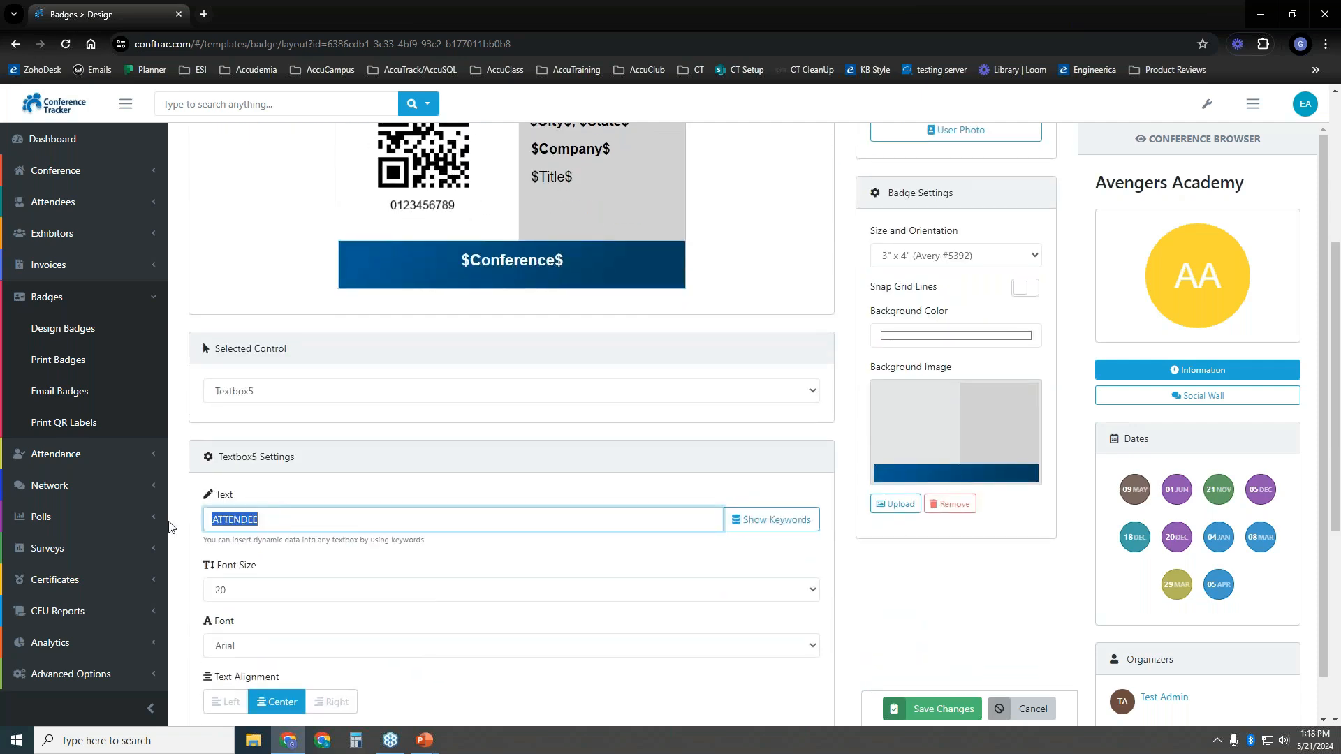
{"action": "type", "text": "E"}
Save the badge design and open the settings for the default badge per user role.
{"action": "scroll", "coordinate": [557, 381], "scroll_direction": "down", "scroll_amount": 1}
{"action": "scroll", "coordinate": [579, 380], "scroll_direction": "up", "scroll_amount": 1}
{"action": "scroll", "coordinate": [579, 538], "scroll_direction": "down", "scroll_amount": 5}
{"action": "left_click", "coordinate": [953, 670]}
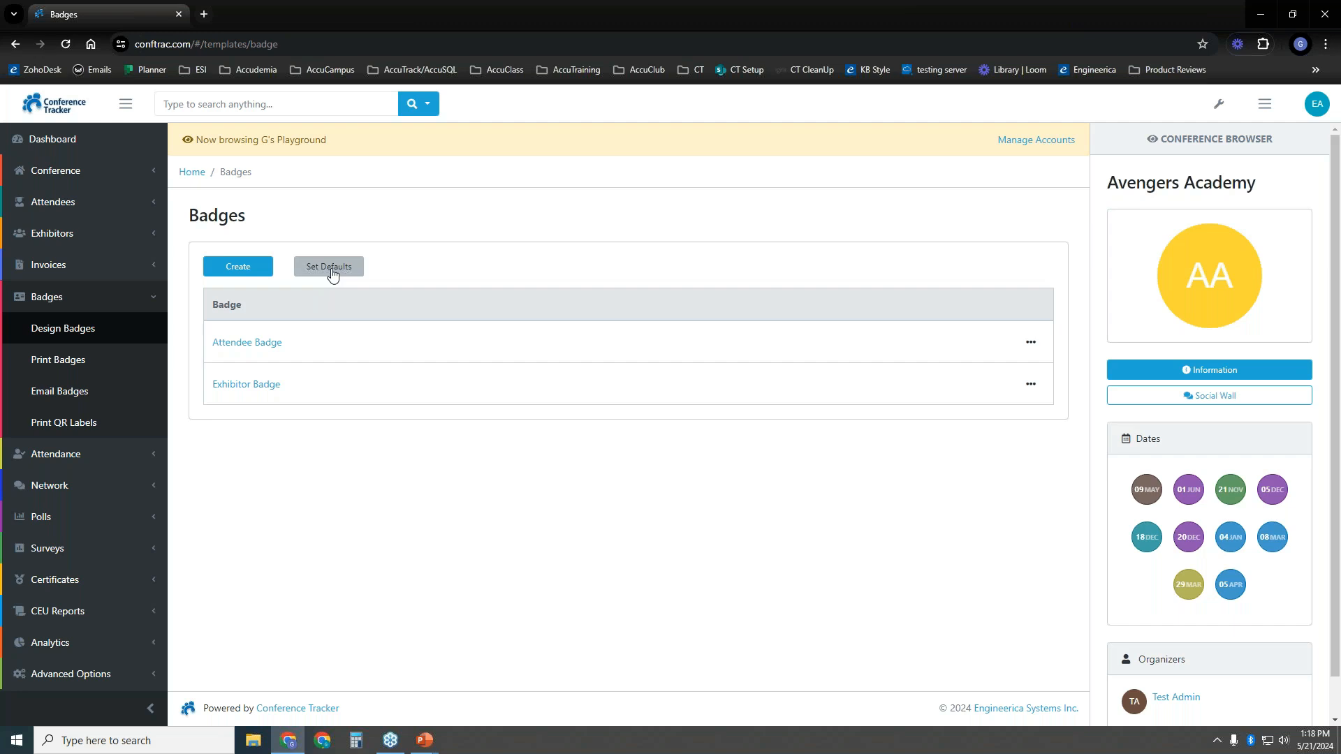
{"action": "left_click", "coordinate": [332, 273]}
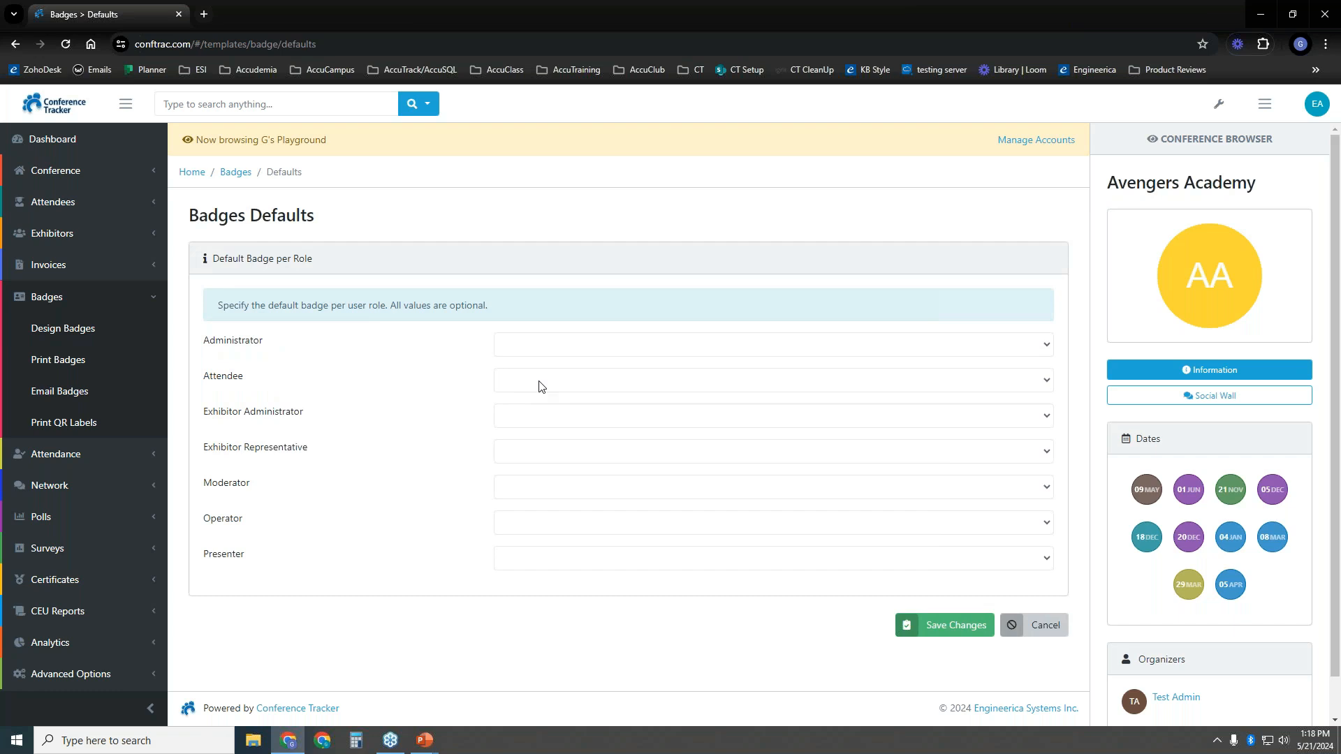
Set the default badge to Attendee Badge for attendees and Exhibitor Badge for exhibitor administrators and representatives, and save the defaults.
{"action": "left_click", "coordinate": [538, 386]}
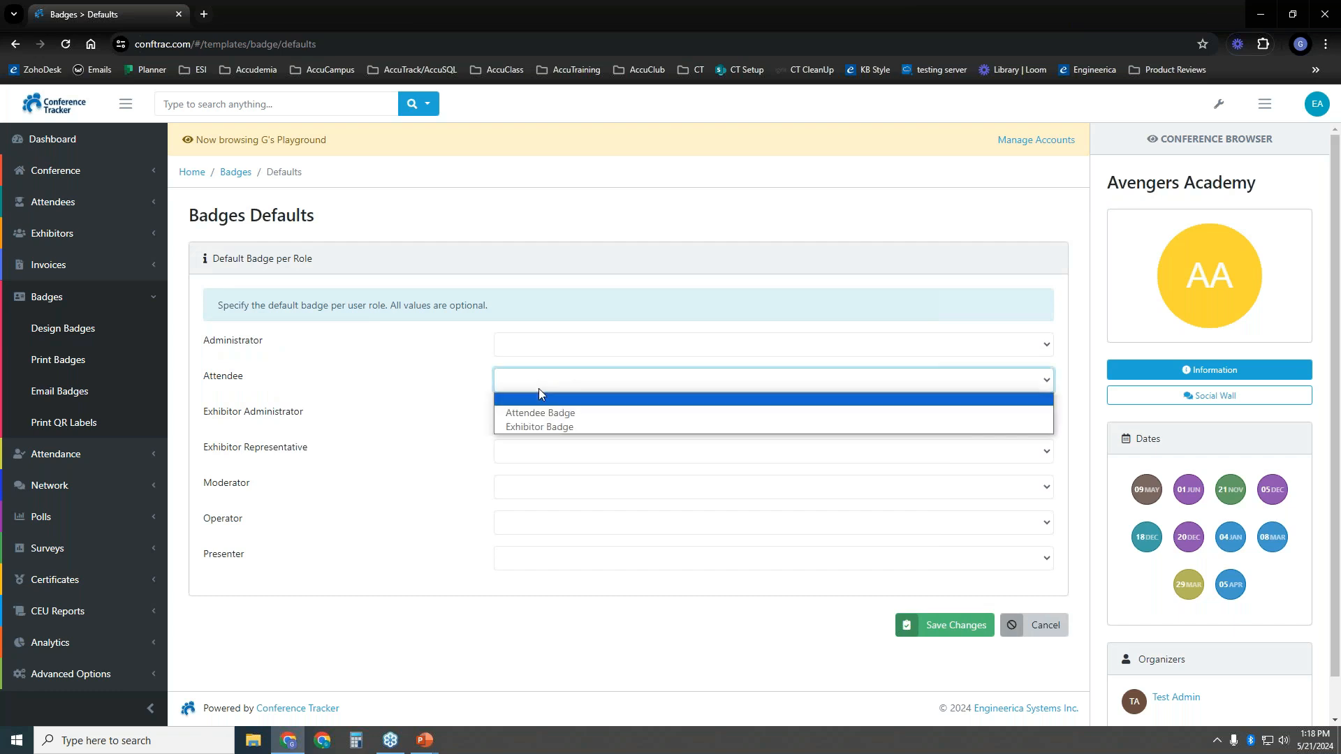
{"action": "left_click", "coordinate": [537, 412]}
{"action": "left_click", "coordinate": [538, 418]}
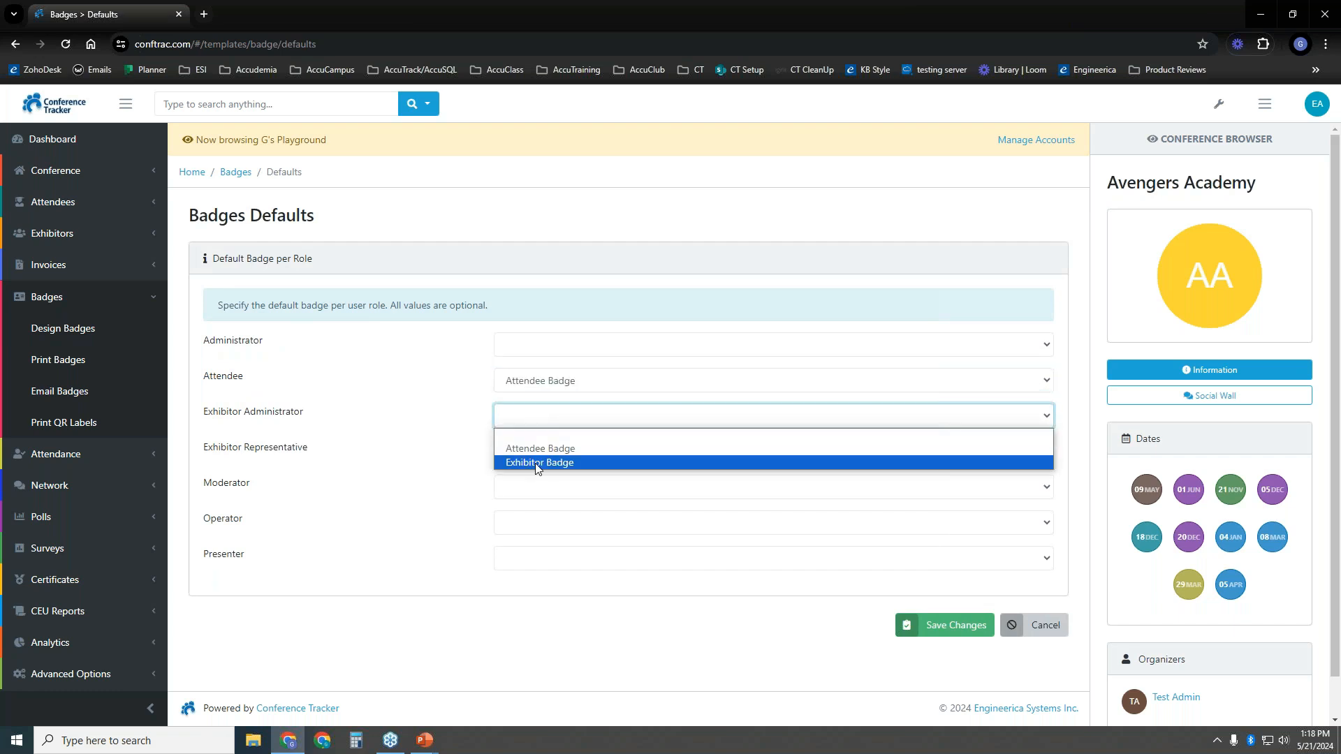
{"action": "left_click", "coordinate": [538, 464]}
{"action": "left_click", "coordinate": [536, 454]}
{"action": "left_click", "coordinate": [539, 498]}
{"action": "left_click", "coordinate": [948, 633]}
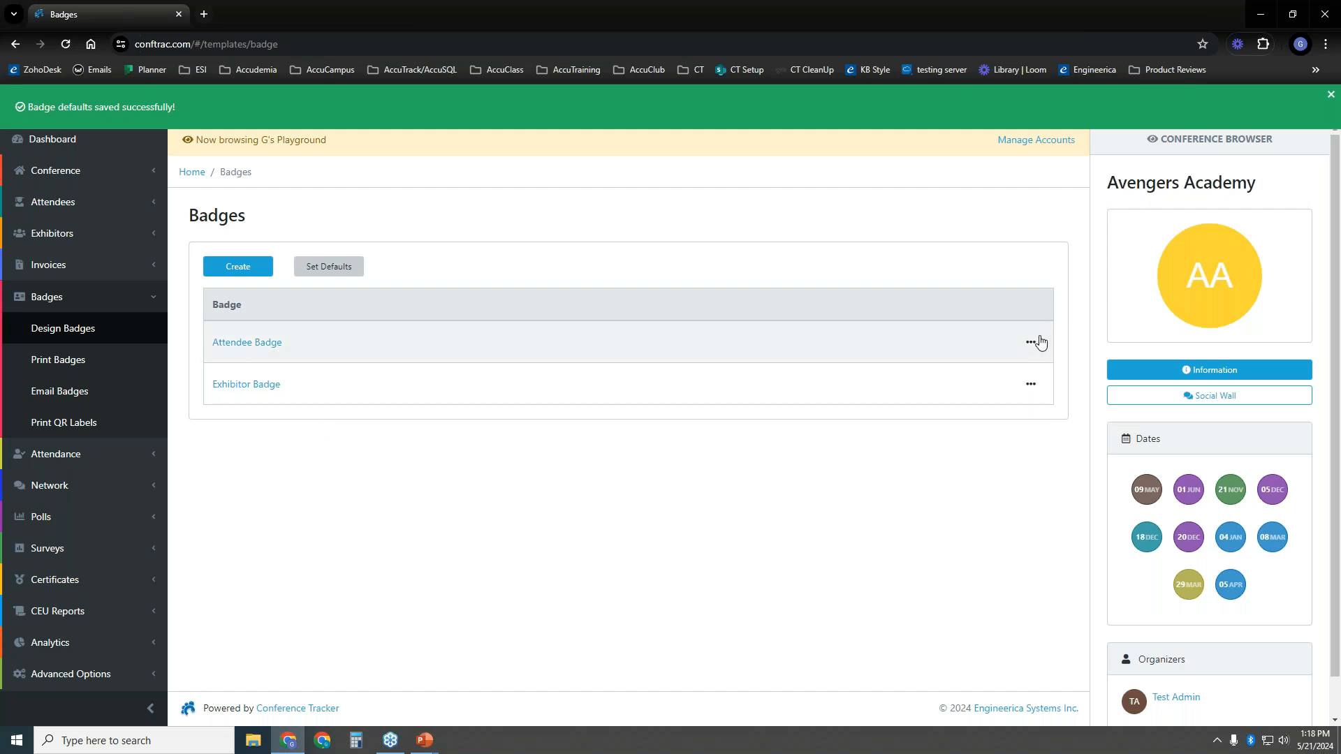
Open the badge printing page, select the Attendee Badge design, and review the print scope and user role options.
{"action": "left_click", "coordinate": [63, 361]}
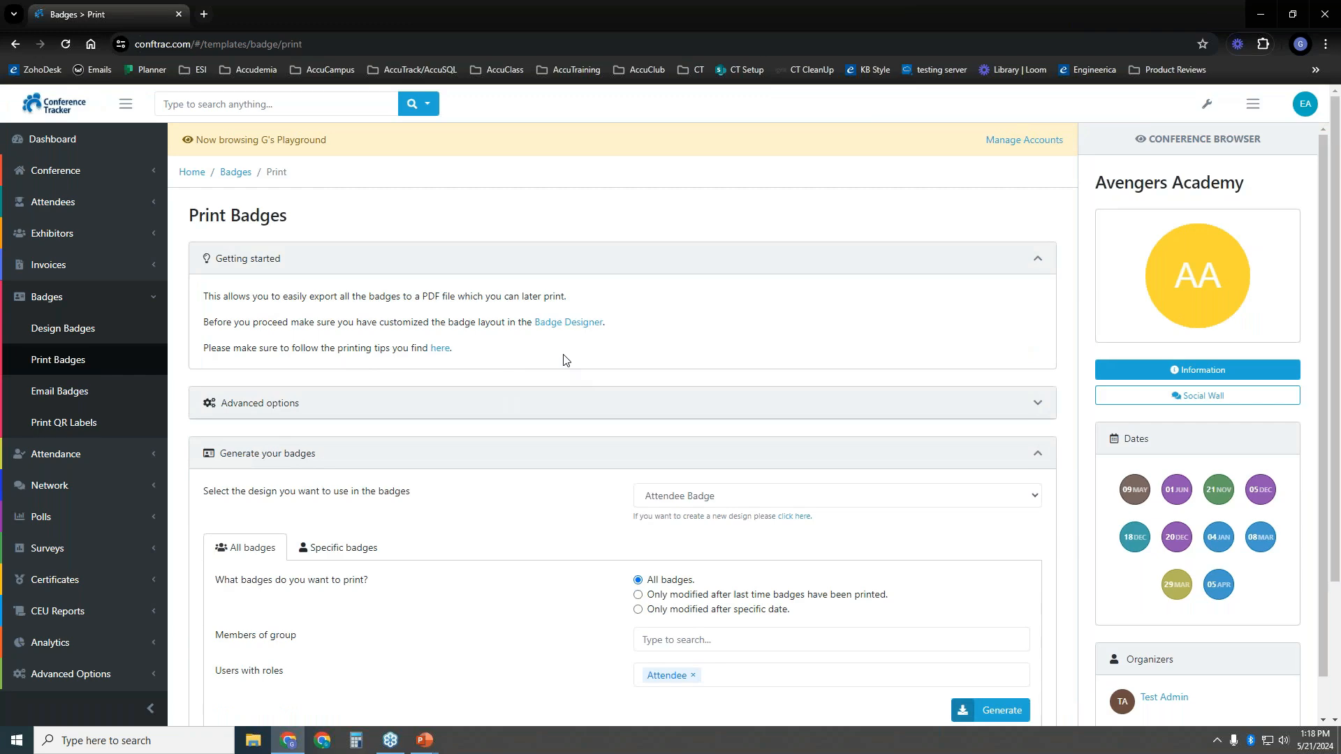
{"action": "scroll", "coordinate": [555, 361], "scroll_direction": "down", "scroll_amount": 3}
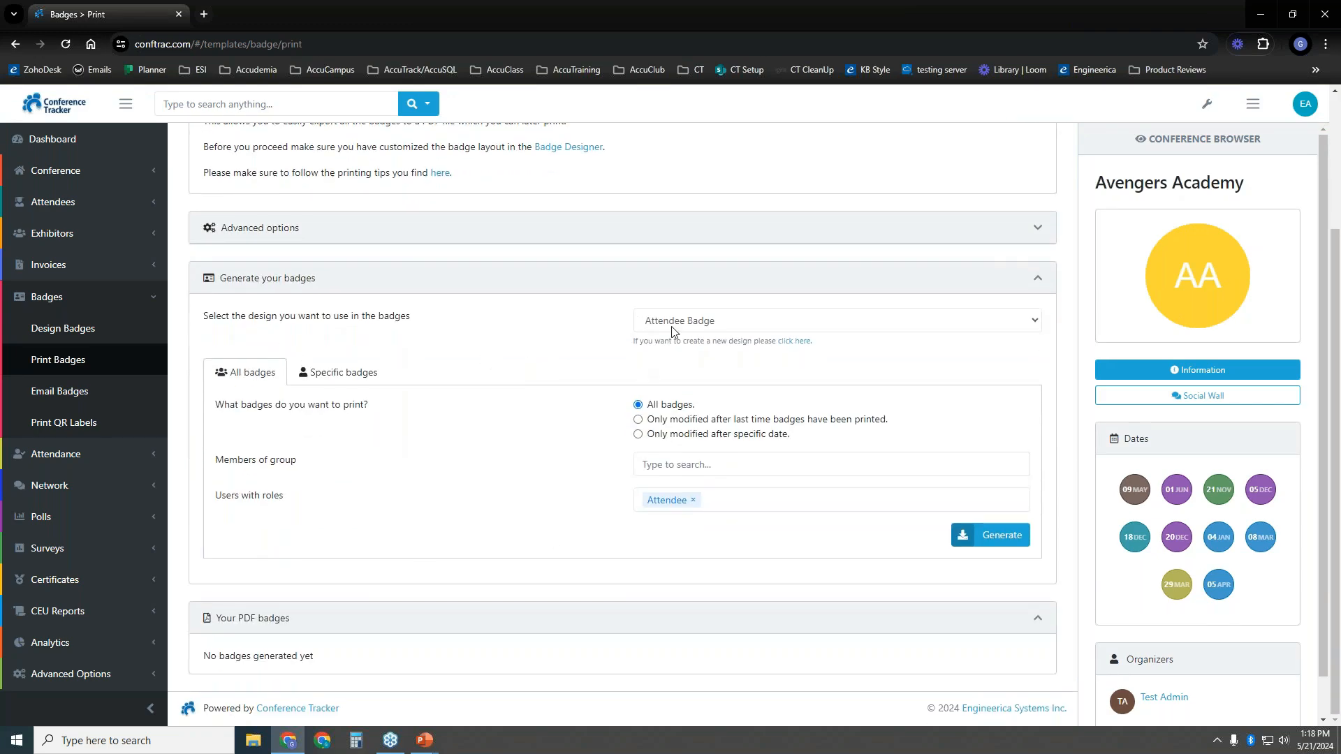
{"action": "left_click", "coordinate": [716, 327]}
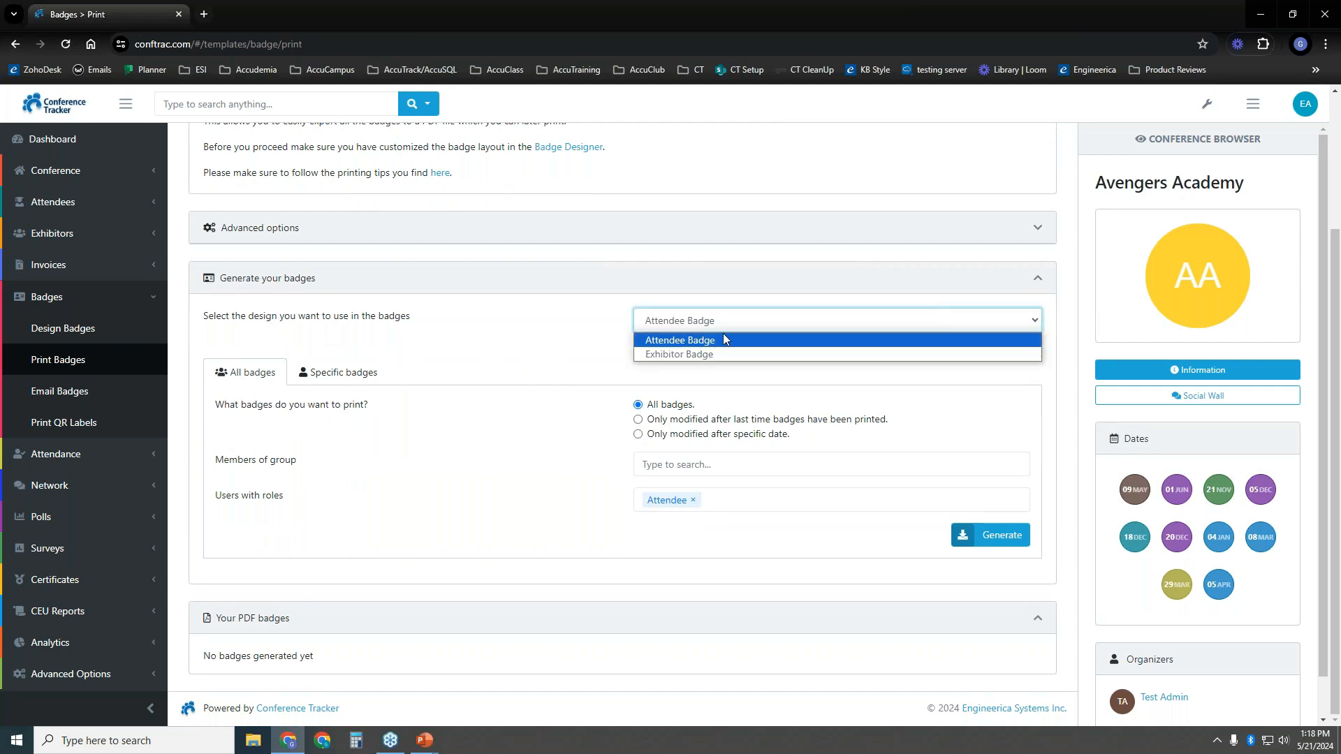
{"action": "left_click", "coordinate": [723, 340]}
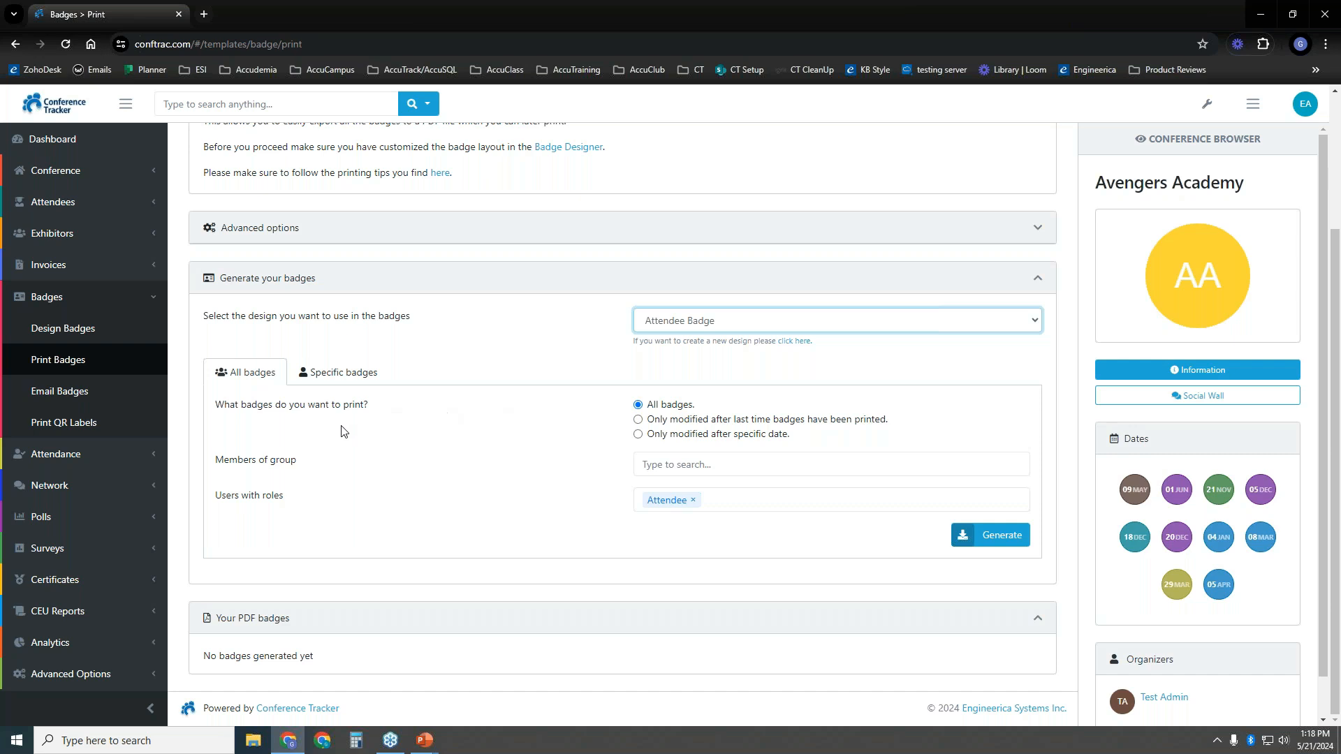
{"action": "left_click_drag", "start_coordinate": [647, 405], "coordinate": [705, 409]}
{"action": "left_click", "coordinate": [515, 459]}
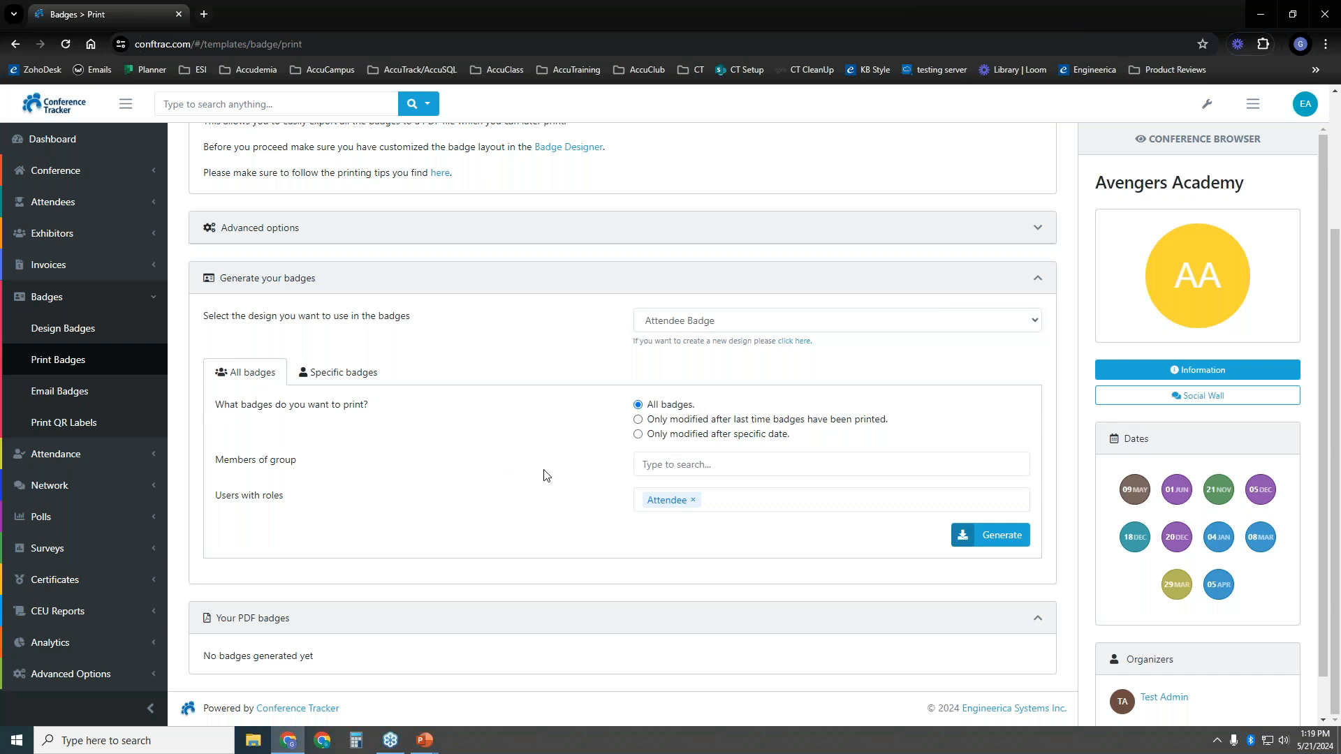
{"action": "left_click_drag", "start_coordinate": [225, 497], "coordinate": [305, 498]}
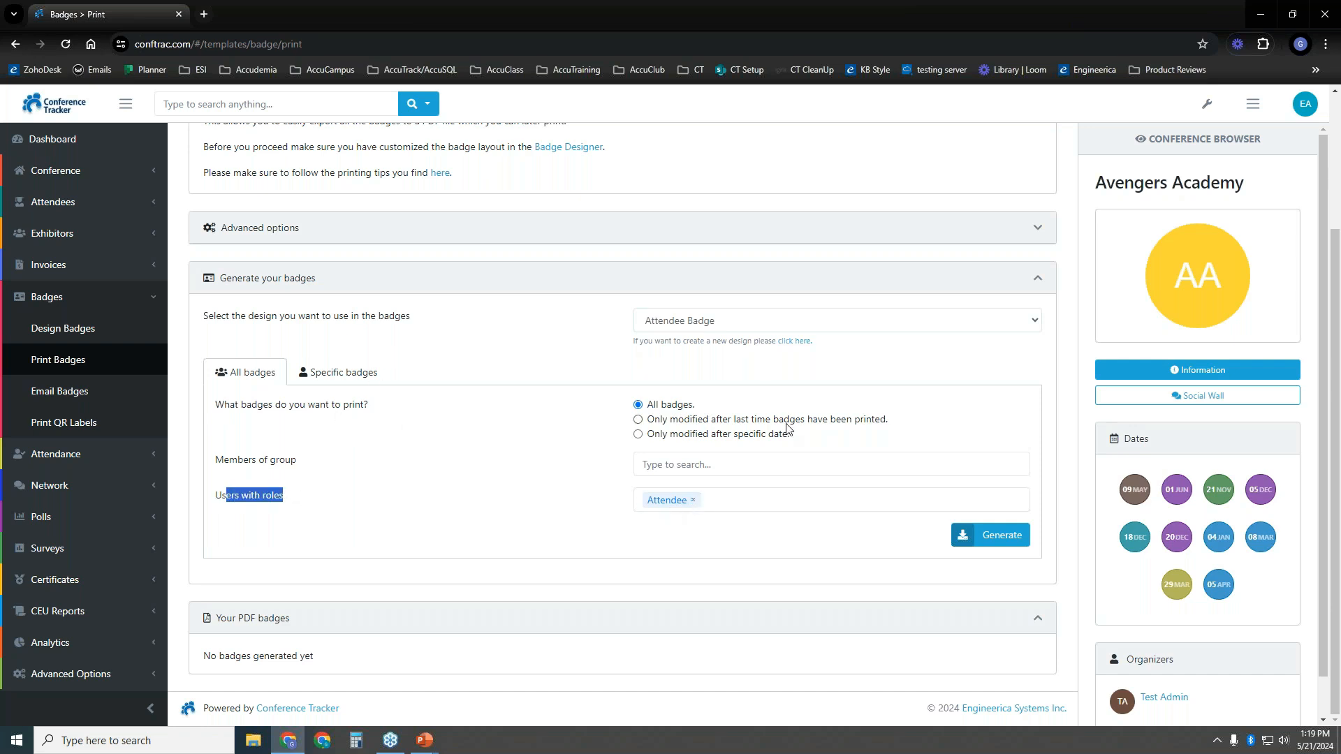
{"action": "left_click", "coordinate": [549, 370]}
{"action": "left_click_drag", "start_coordinate": [653, 412], "coordinate": [706, 413]}
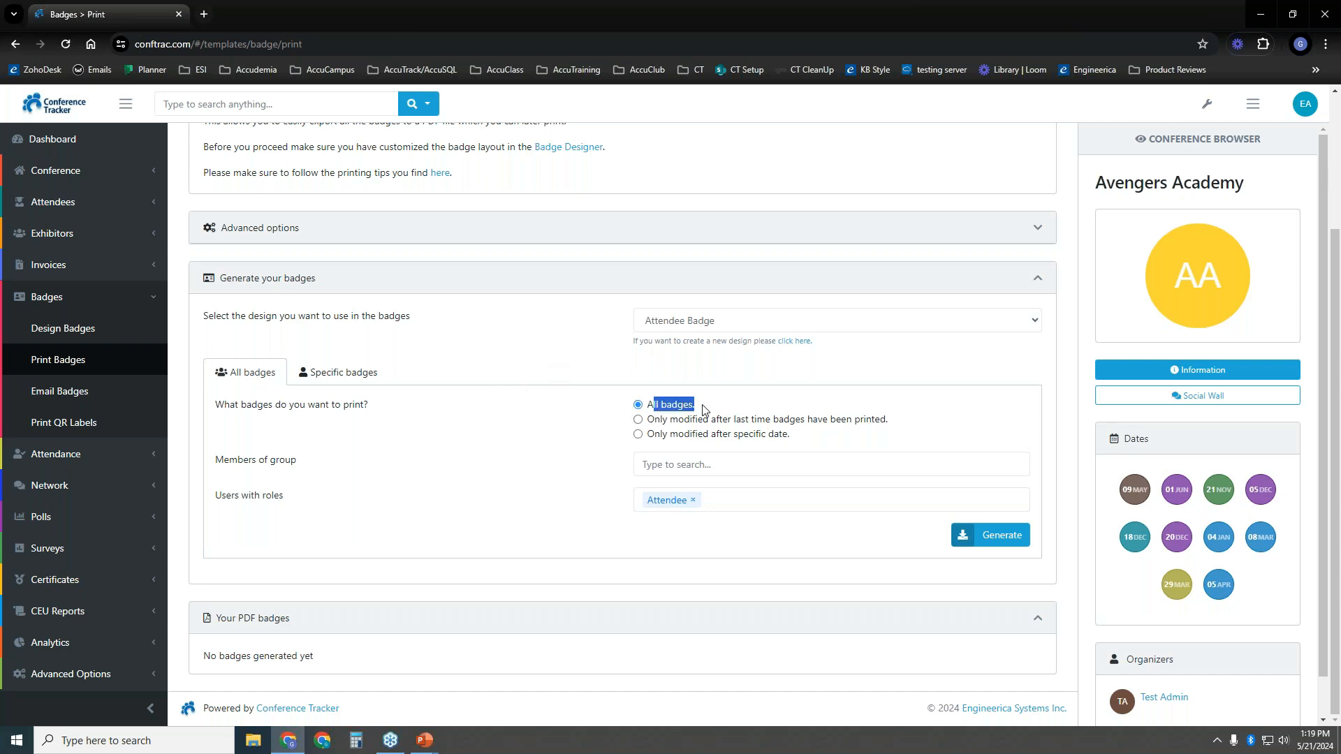
Limit the print scope to badges modified after the last time badges have been printed.
{"action": "left_click", "coordinate": [720, 420]}
{"action": "left_click_drag", "start_coordinate": [649, 423], "coordinate": [881, 428]}
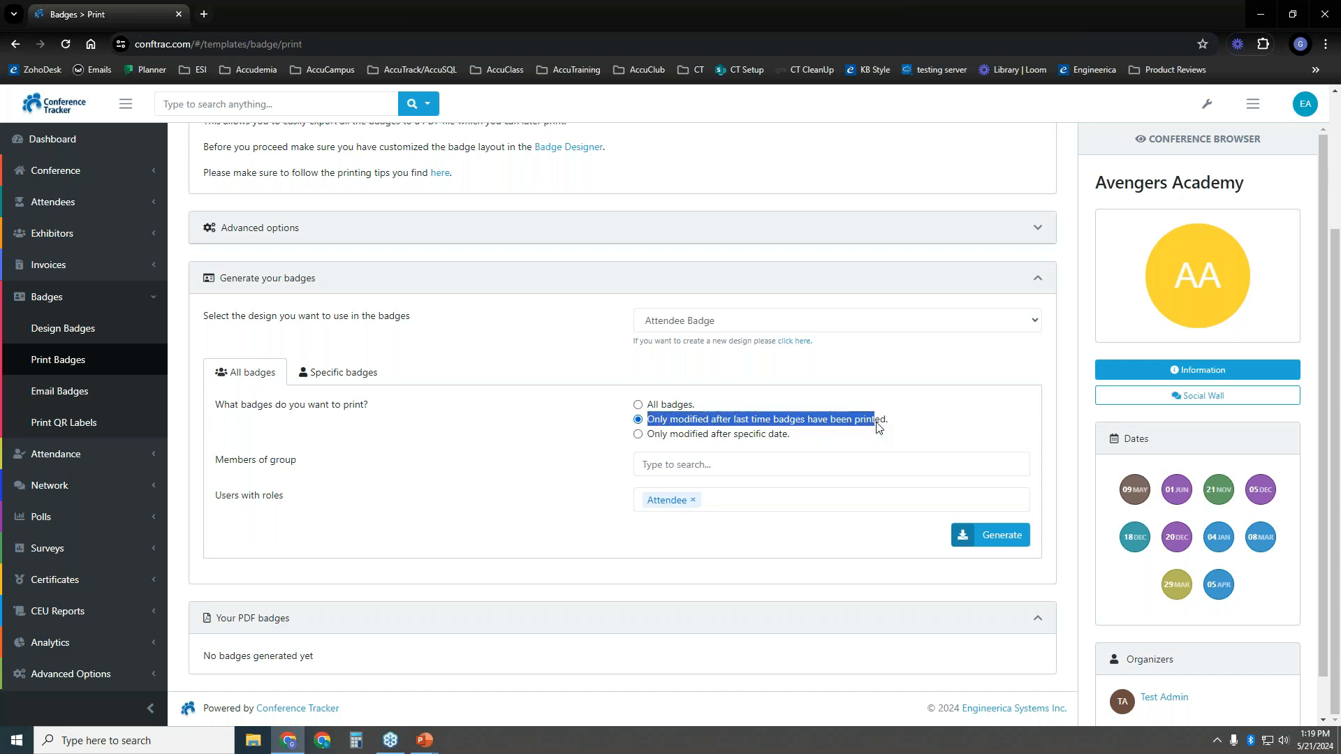
{"action": "left_click", "coordinate": [929, 428]}
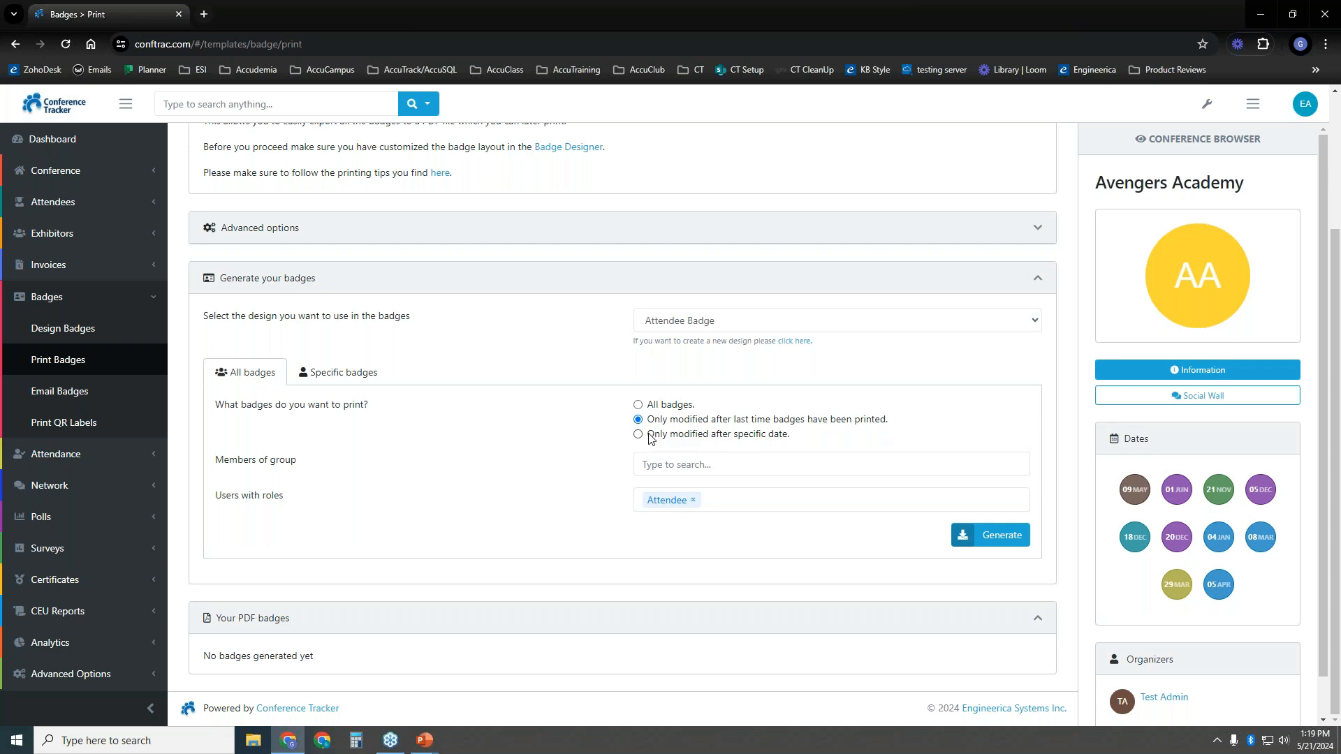
{"action": "left_click_drag", "start_coordinate": [648, 435], "coordinate": [806, 440]}
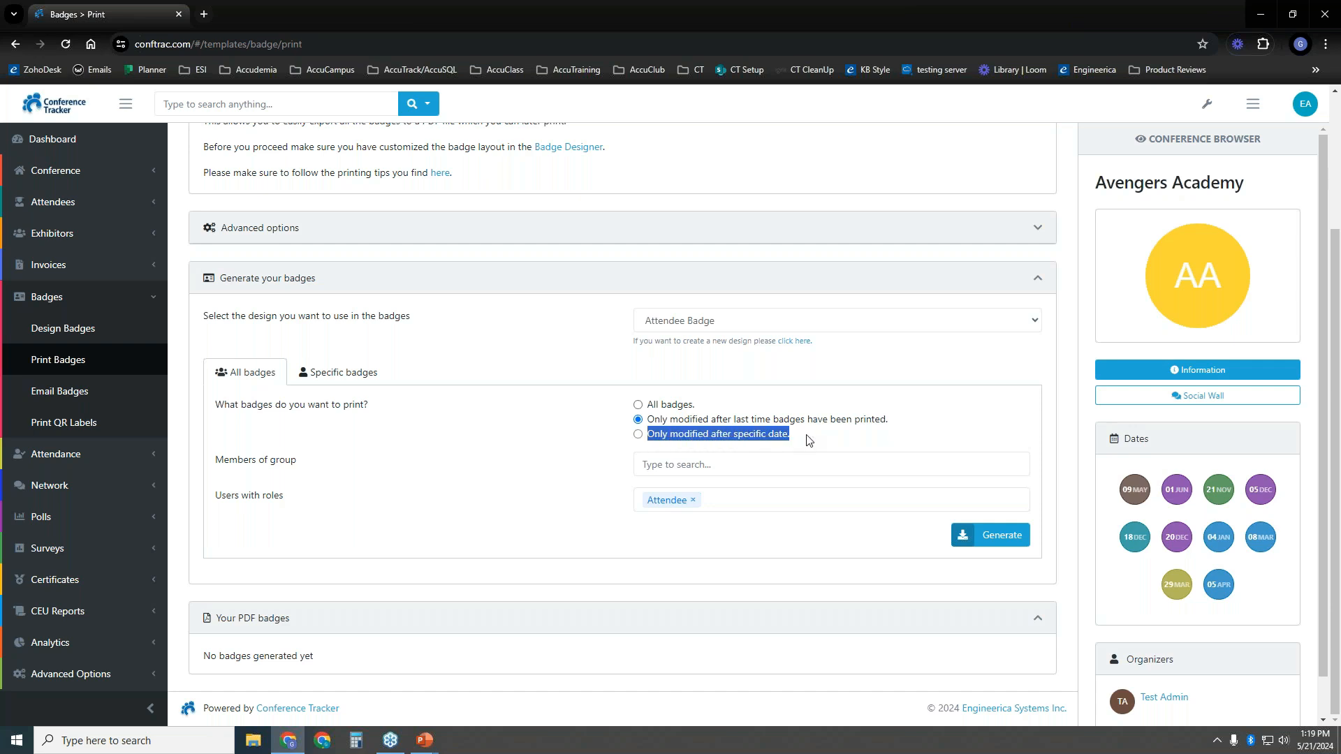
{"action": "left_click", "coordinate": [809, 440]}
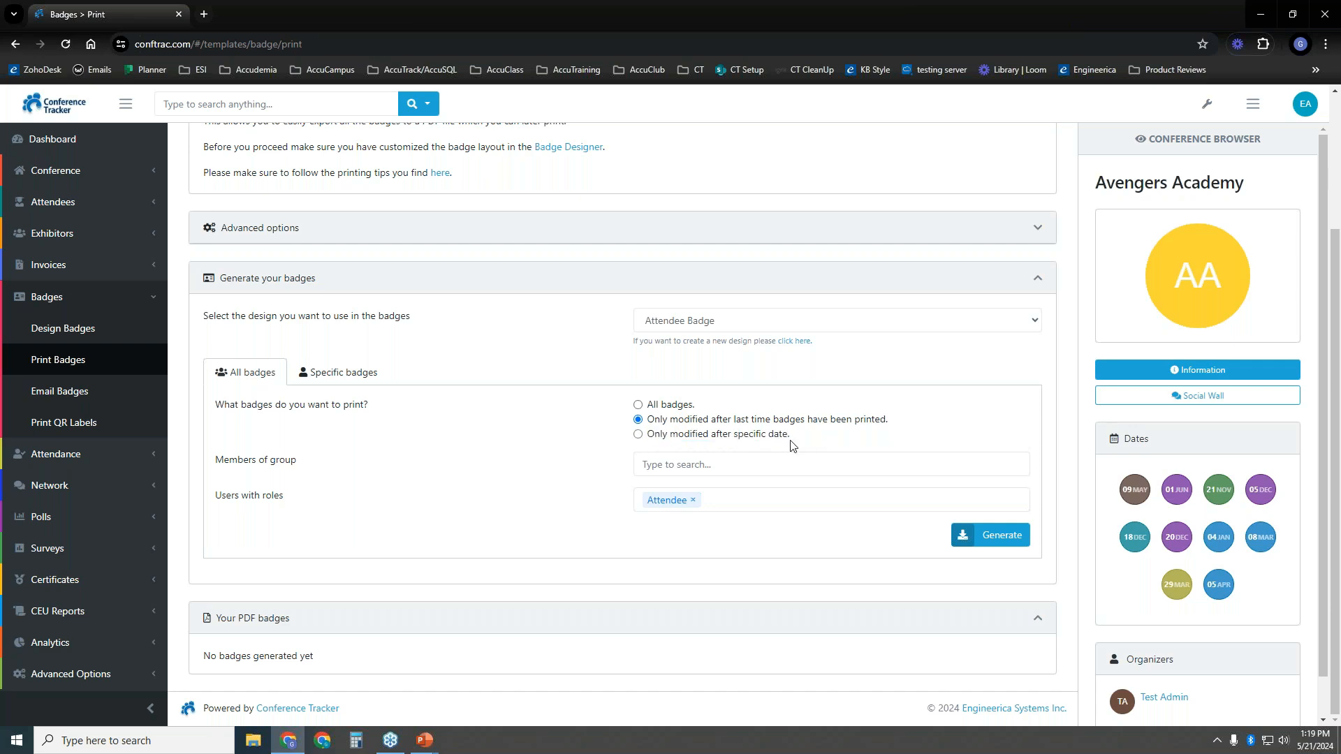
Try limiting the print scope to badges modified after 05/07/2024 11:25 AM, and switch it back to all badges.
{"action": "left_click", "coordinate": [638, 435]}
{"action": "left_click", "coordinate": [741, 464]}
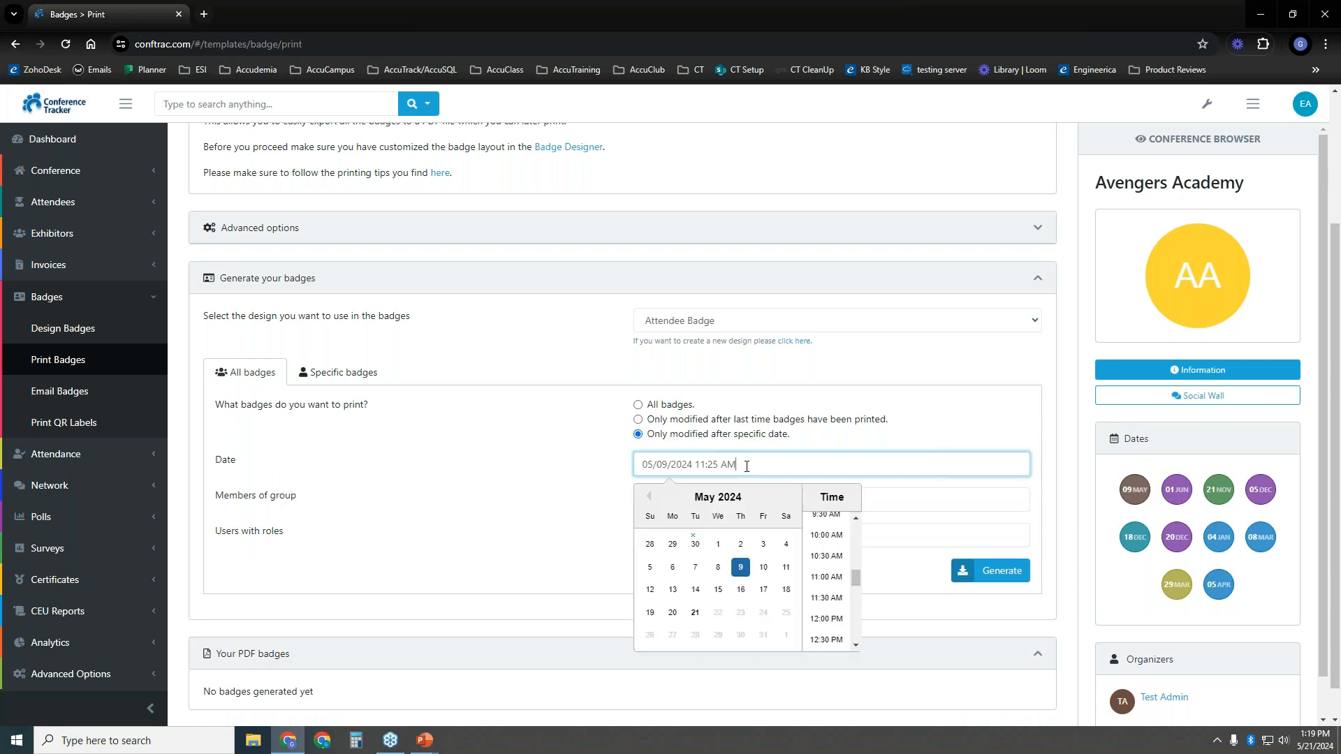
{"action": "left_click", "coordinate": [695, 568]}
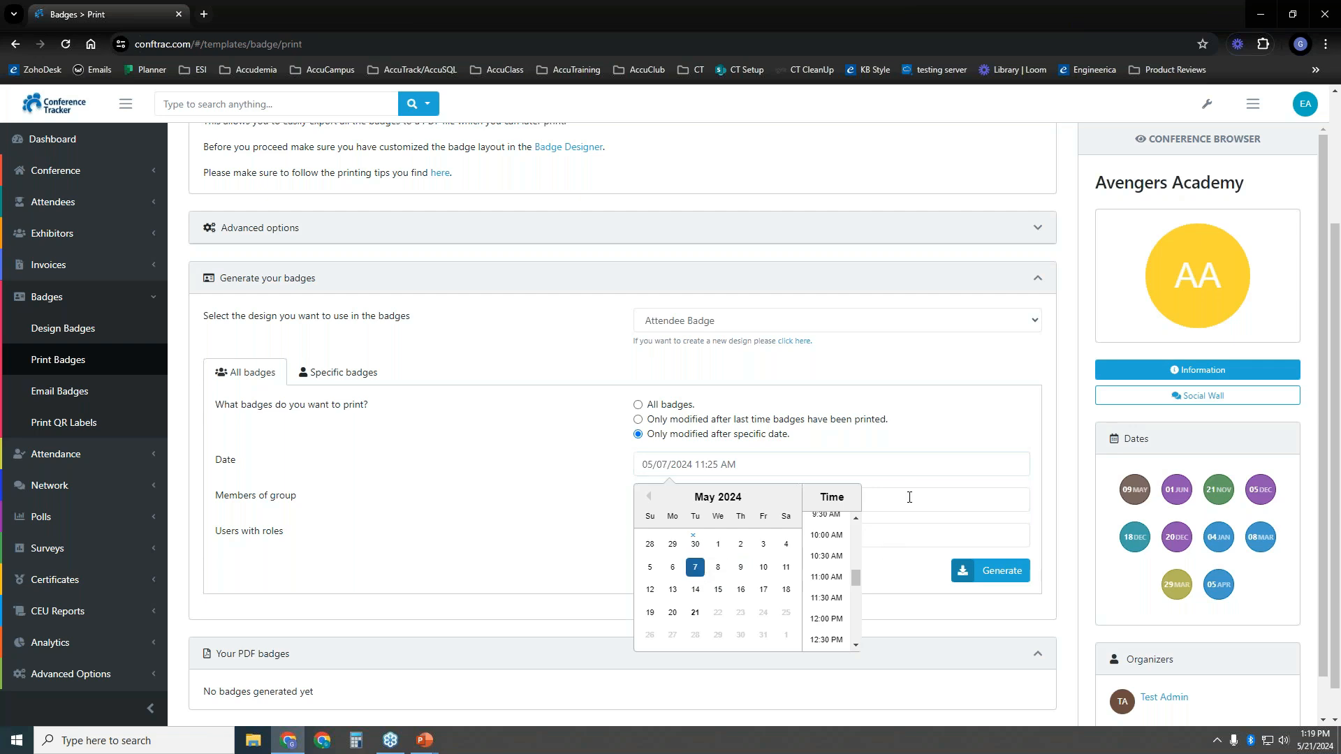
{"action": "left_click", "coordinate": [902, 427]}
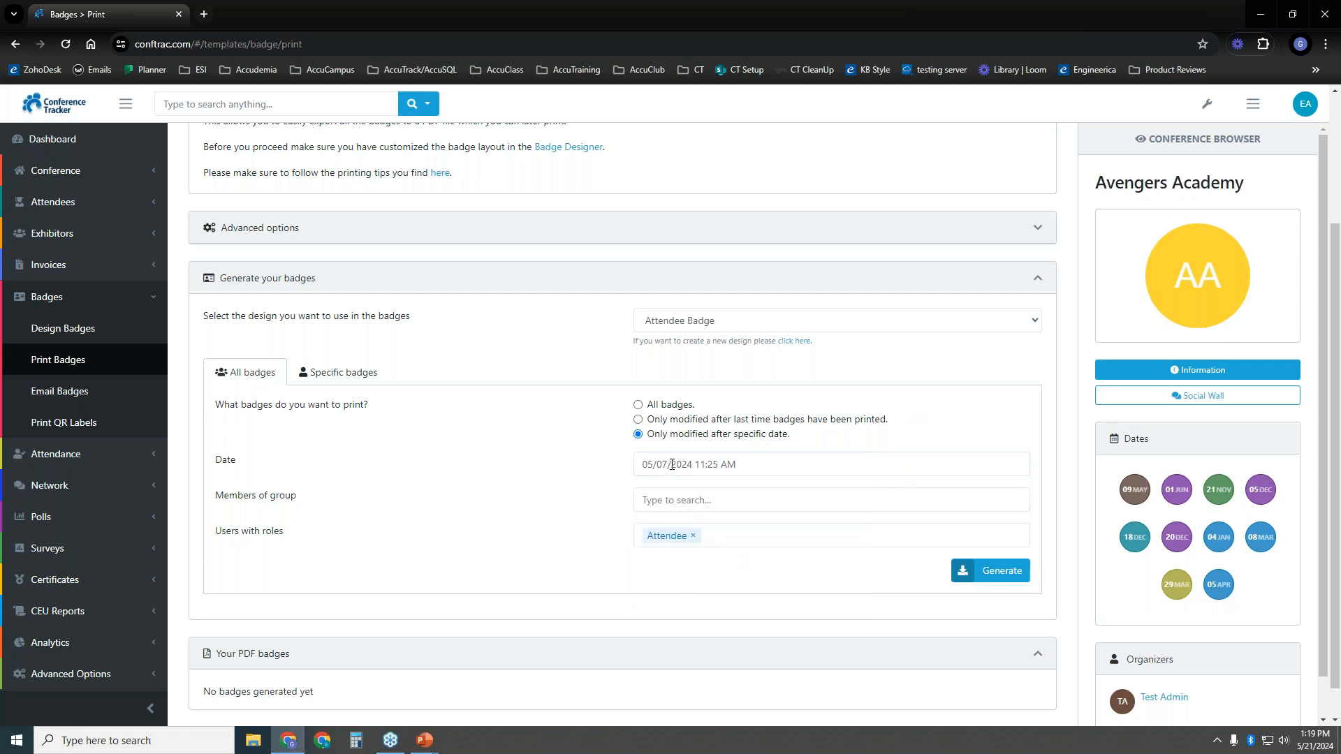
{"action": "left_click", "coordinate": [654, 407]}
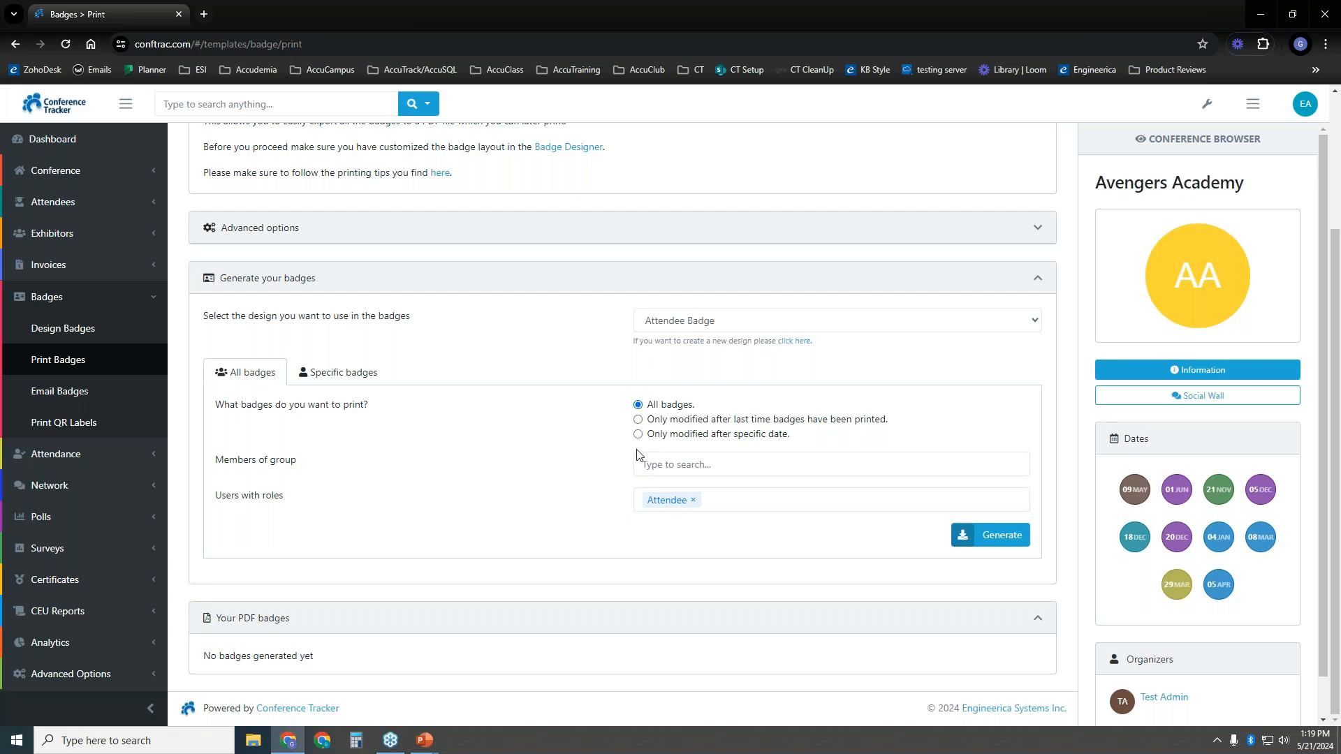
Restrict the badges being printed to members of the Doctors group.
{"action": "left_click_drag", "start_coordinate": [223, 461], "coordinate": [299, 463]}
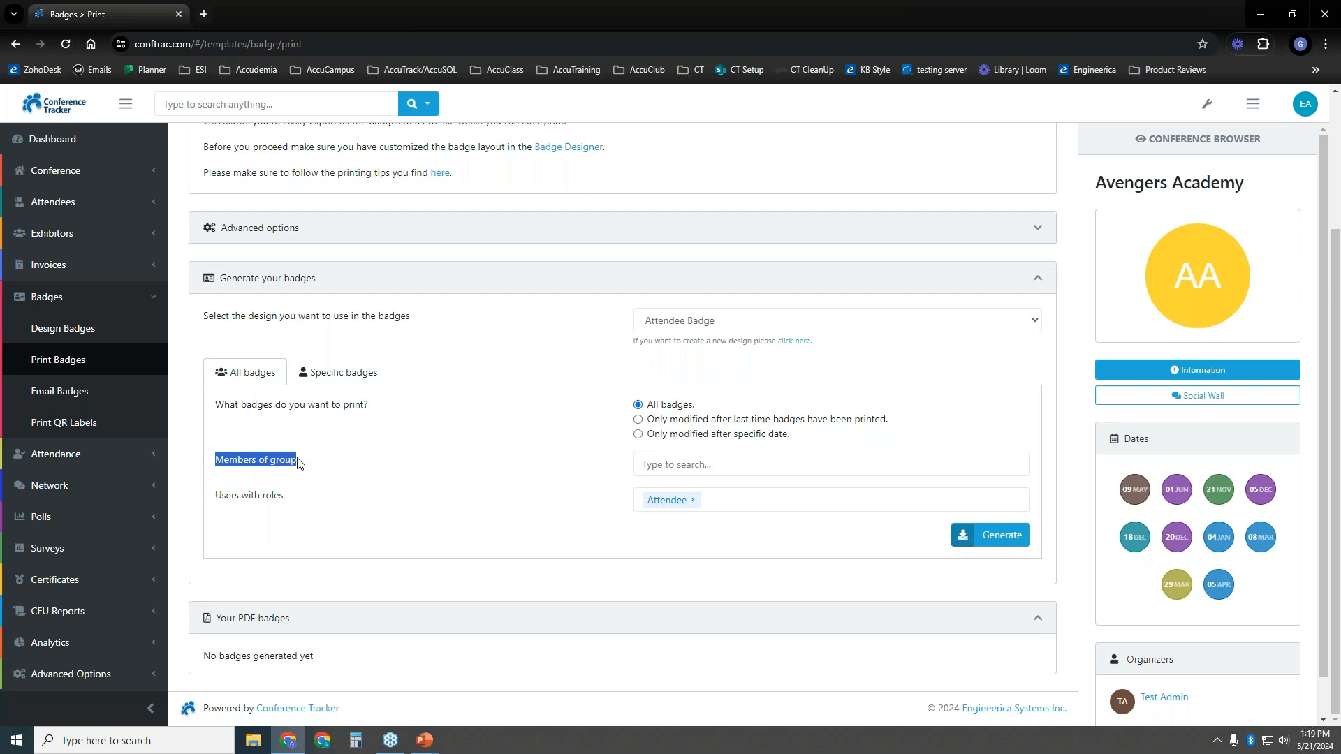
{"action": "left_click", "coordinate": [388, 475]}
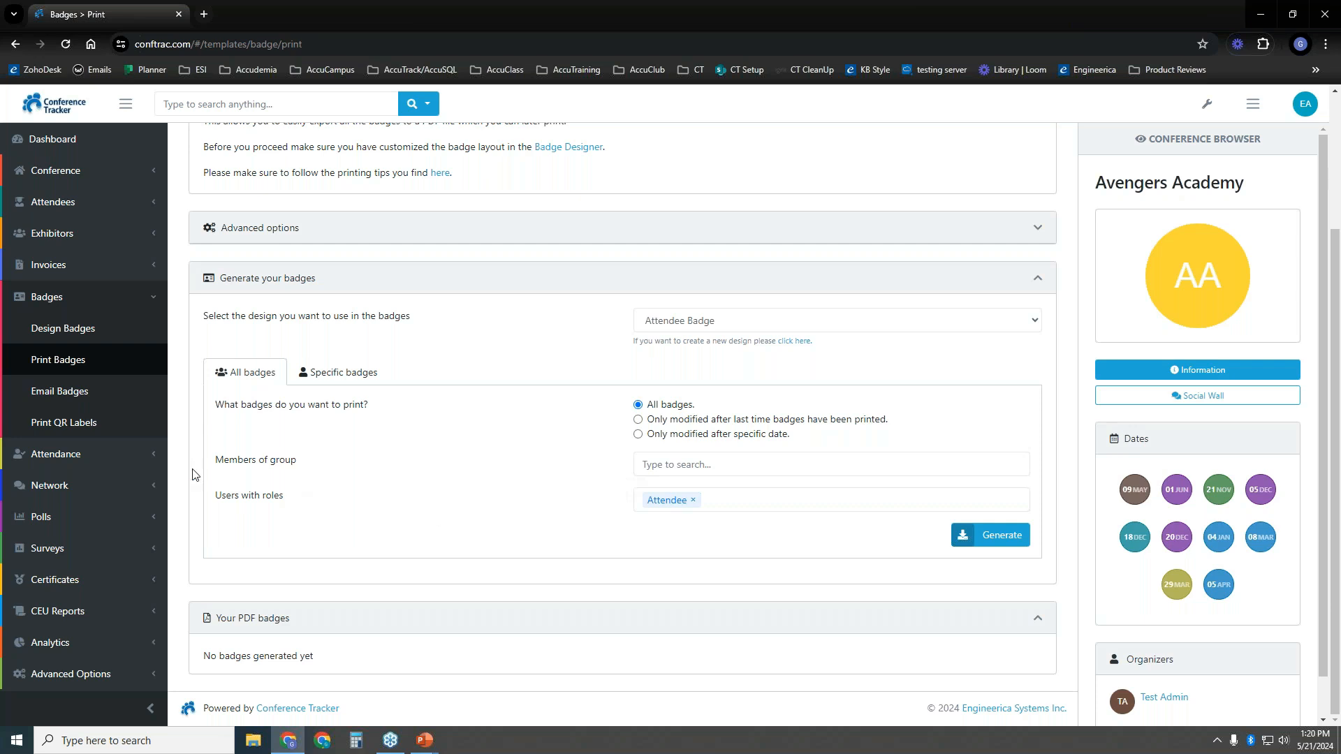
{"action": "left_click_drag", "start_coordinate": [211, 466], "coordinate": [308, 467]}
{"action": "left_click", "coordinate": [730, 464]}
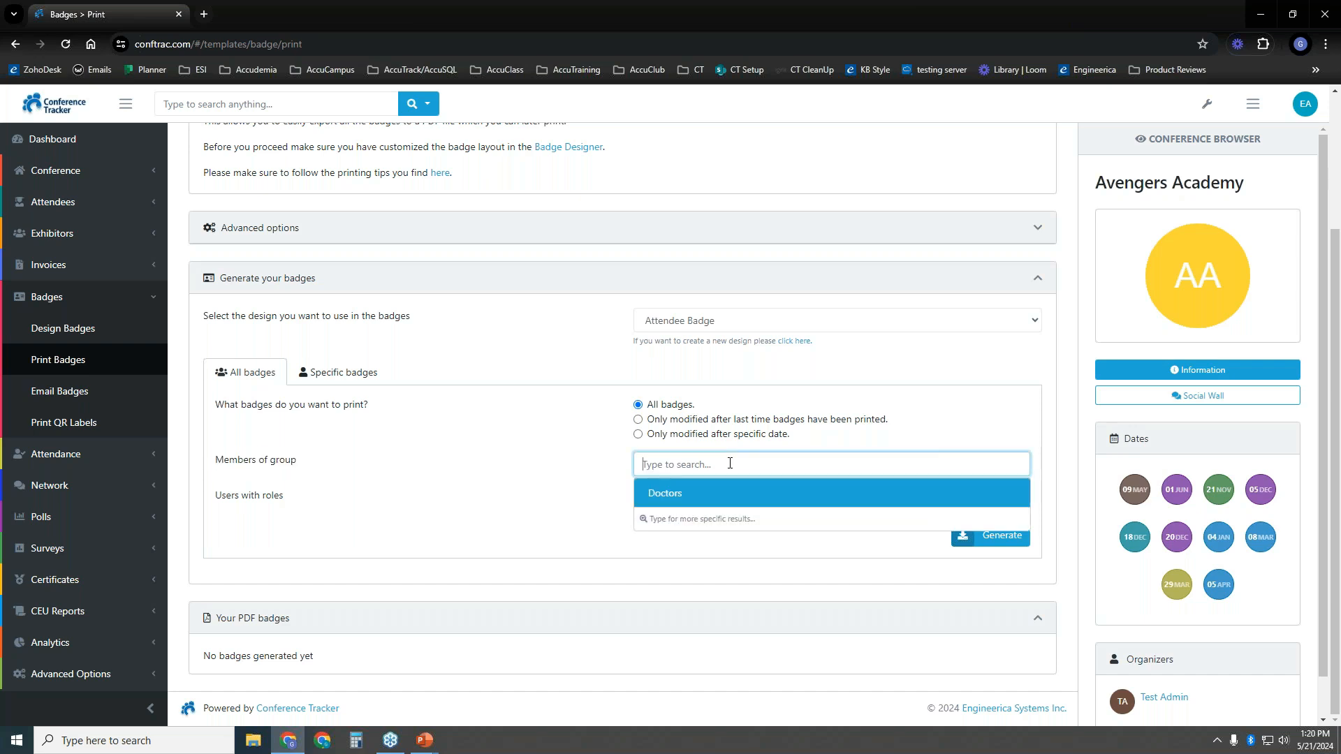
{"action": "left_click", "coordinate": [730, 492]}
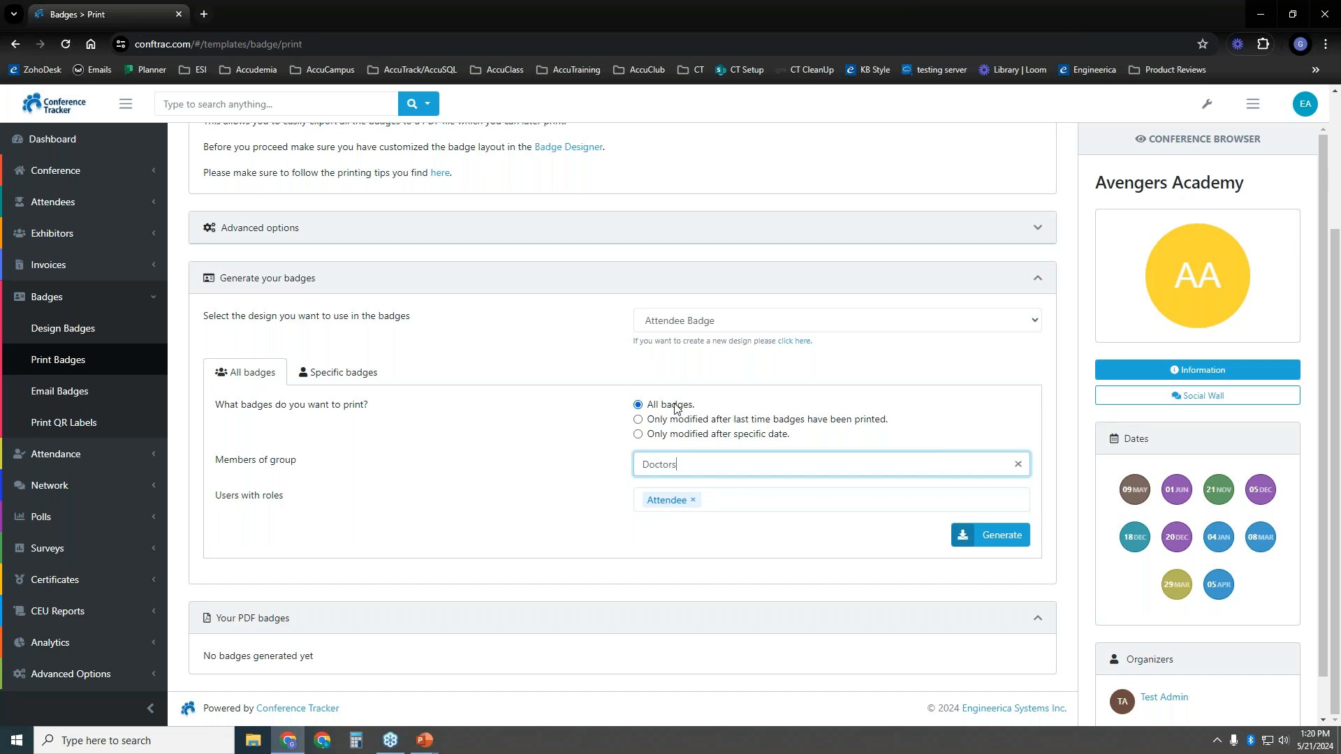
Generate all badges with the Exhibitor Badge design for the Attendee role, with the group filter cleared.
{"action": "left_click", "coordinate": [699, 324]}
{"action": "left_click", "coordinate": [697, 354]}
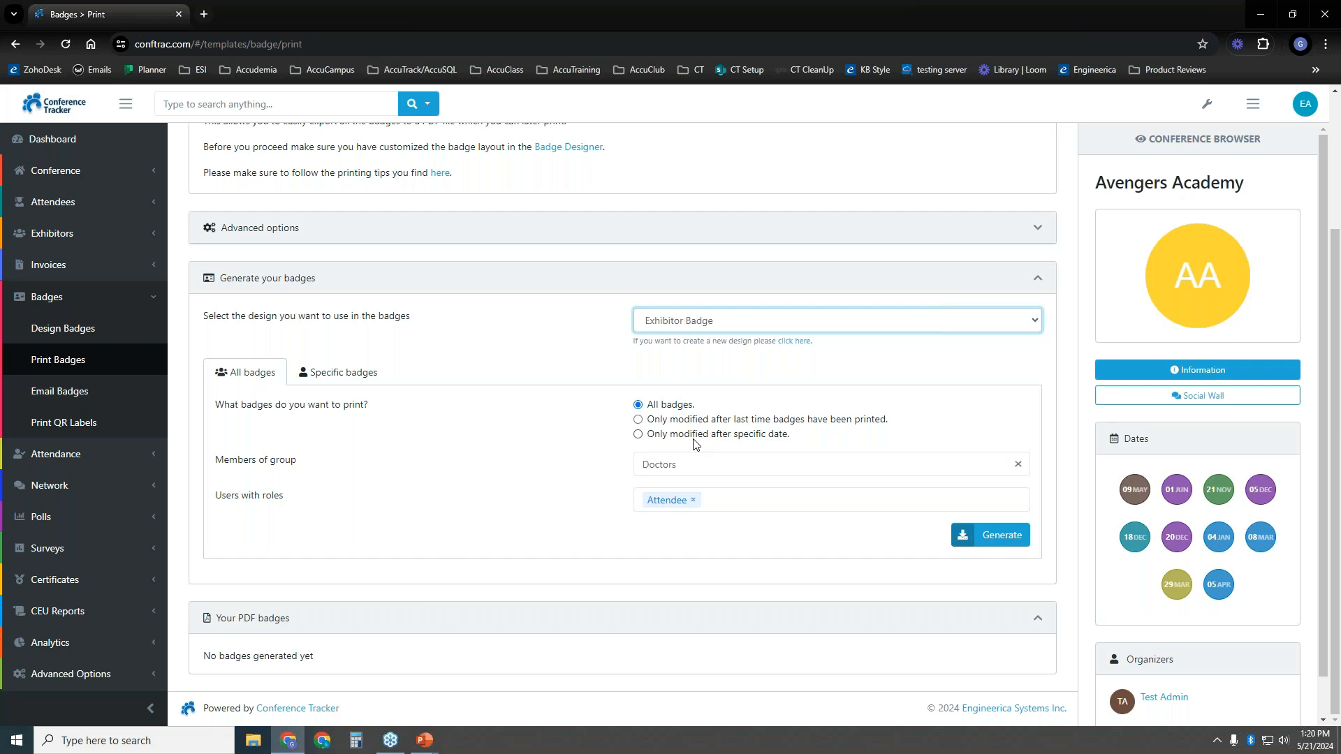
{"action": "left_click", "coordinate": [686, 464]}
{"action": "left_click", "coordinate": [1018, 465]}
{"action": "left_click", "coordinate": [980, 537]}
Open the generated All Badges PDF and examine the names, locations and companies on the badges across its pages.
{"action": "left_click_drag", "start_coordinate": [228, 610], "coordinate": [305, 611]}
{"action": "left_click", "coordinate": [329, 651]}
{"action": "scroll", "coordinate": [324, 621], "scroll_direction": "down", "scroll_amount": 1}
{"action": "left_click", "coordinate": [245, 653]}
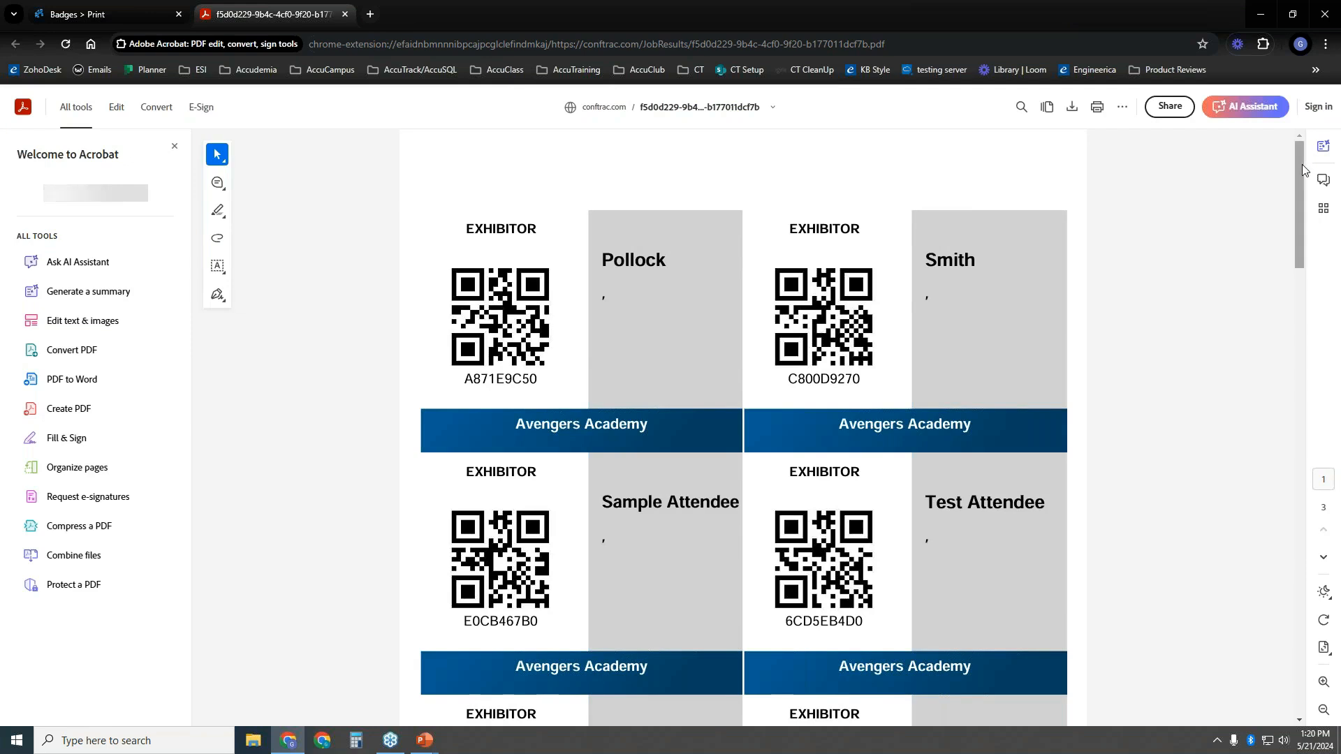
{"action": "left_click_drag", "start_coordinate": [1302, 165], "coordinate": [1307, 323]}
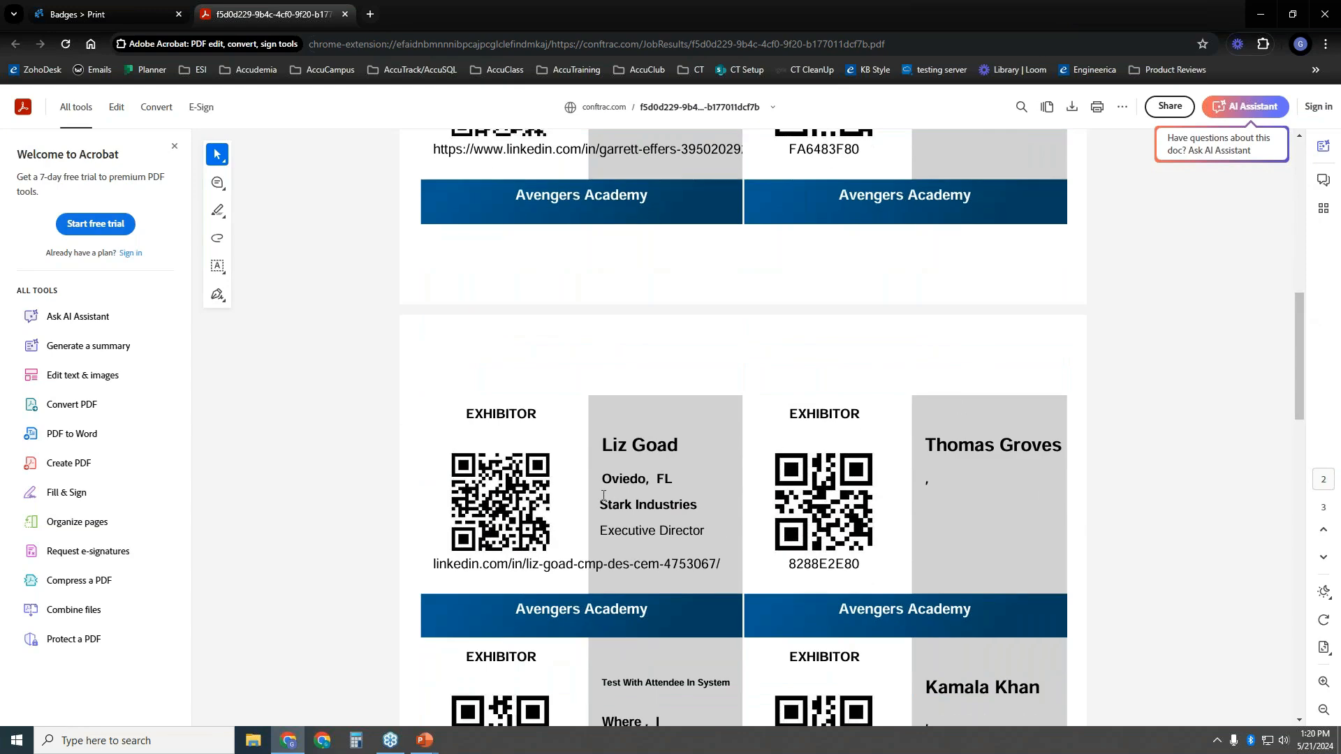
{"action": "left_click_drag", "start_coordinate": [618, 482], "coordinate": [663, 508]}
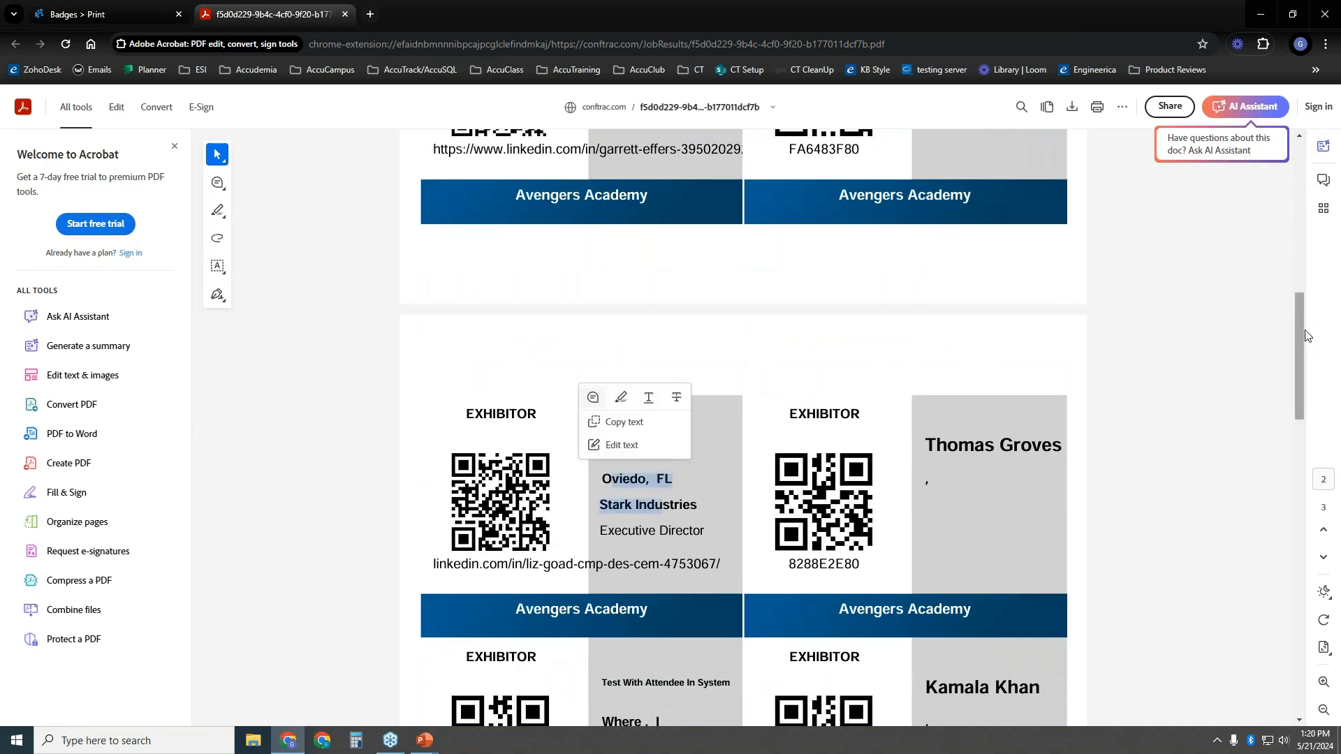
{"action": "left_click_drag", "start_coordinate": [1298, 330], "coordinate": [1298, 143]}
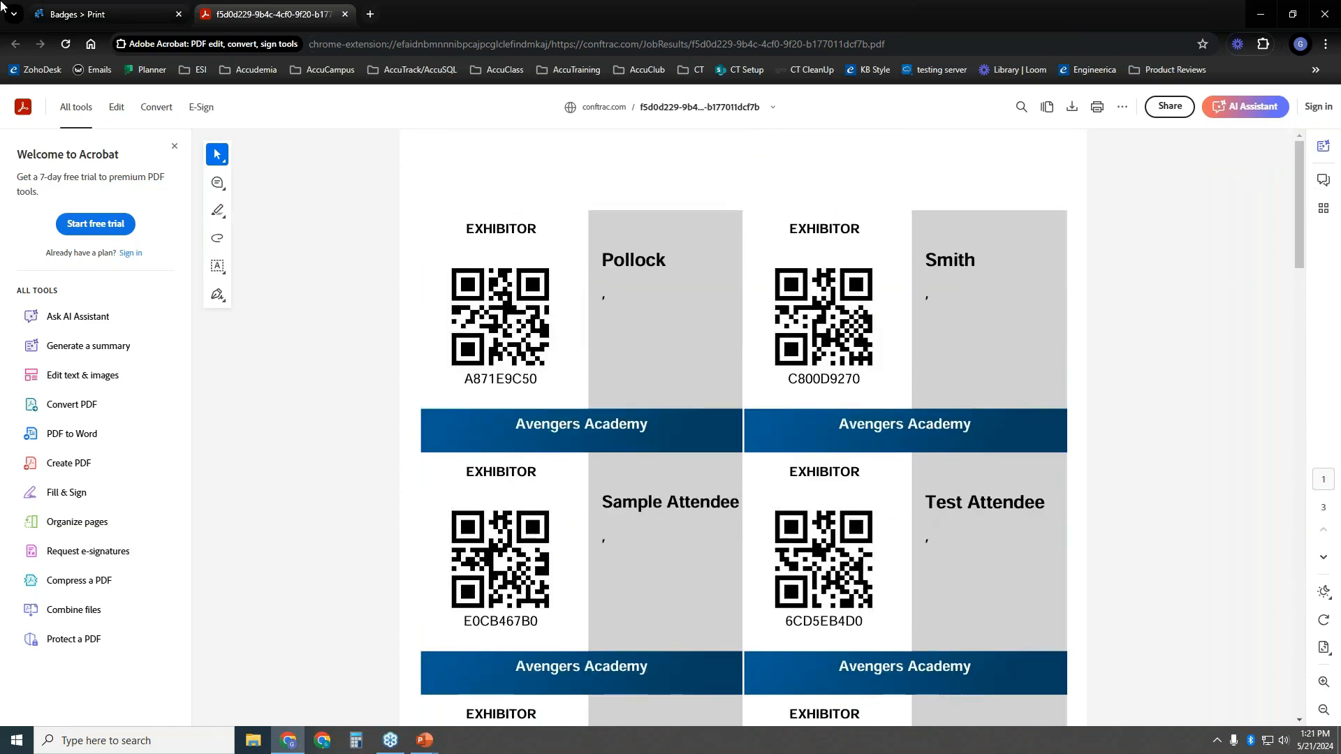
Open the list of managed attendees and compare it with the badges in the generated PDF.
{"action": "left_click", "coordinate": [120, 16]}
{"action": "left_click", "coordinate": [105, 204]}
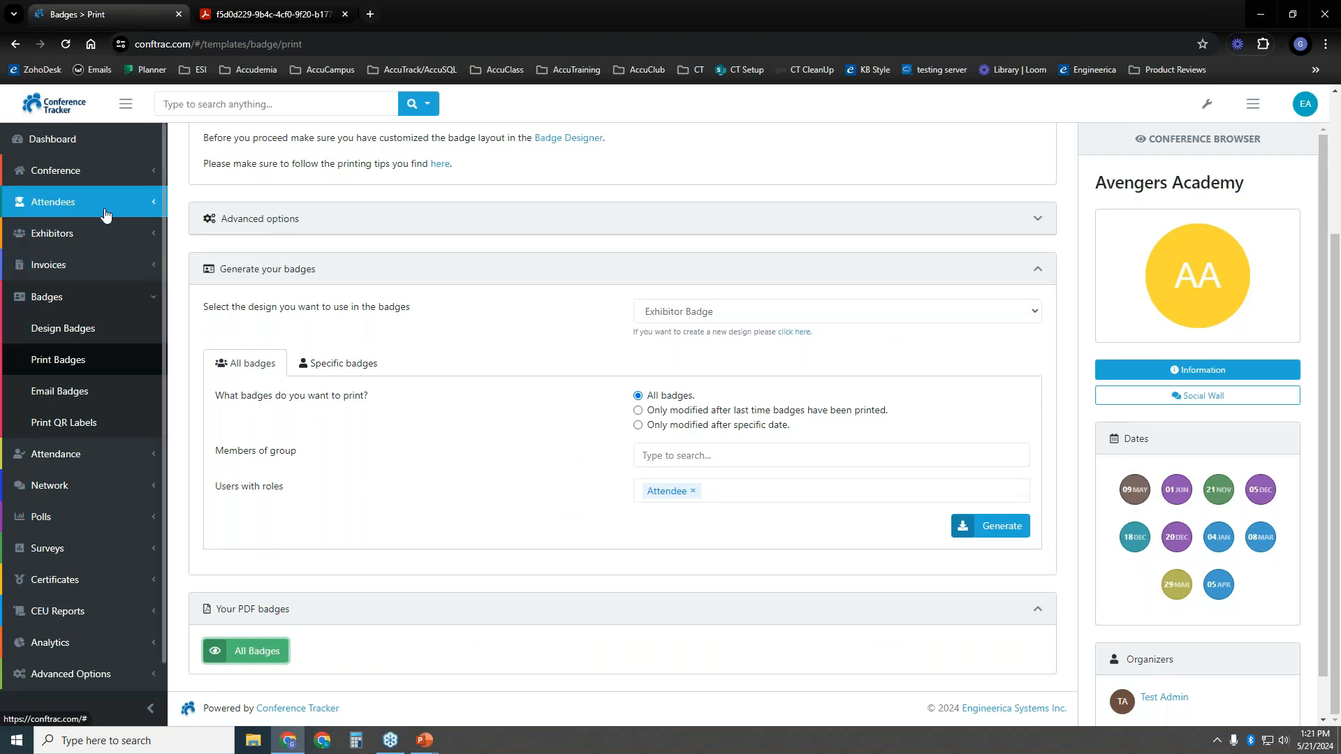
{"action": "left_click", "coordinate": [84, 234]}
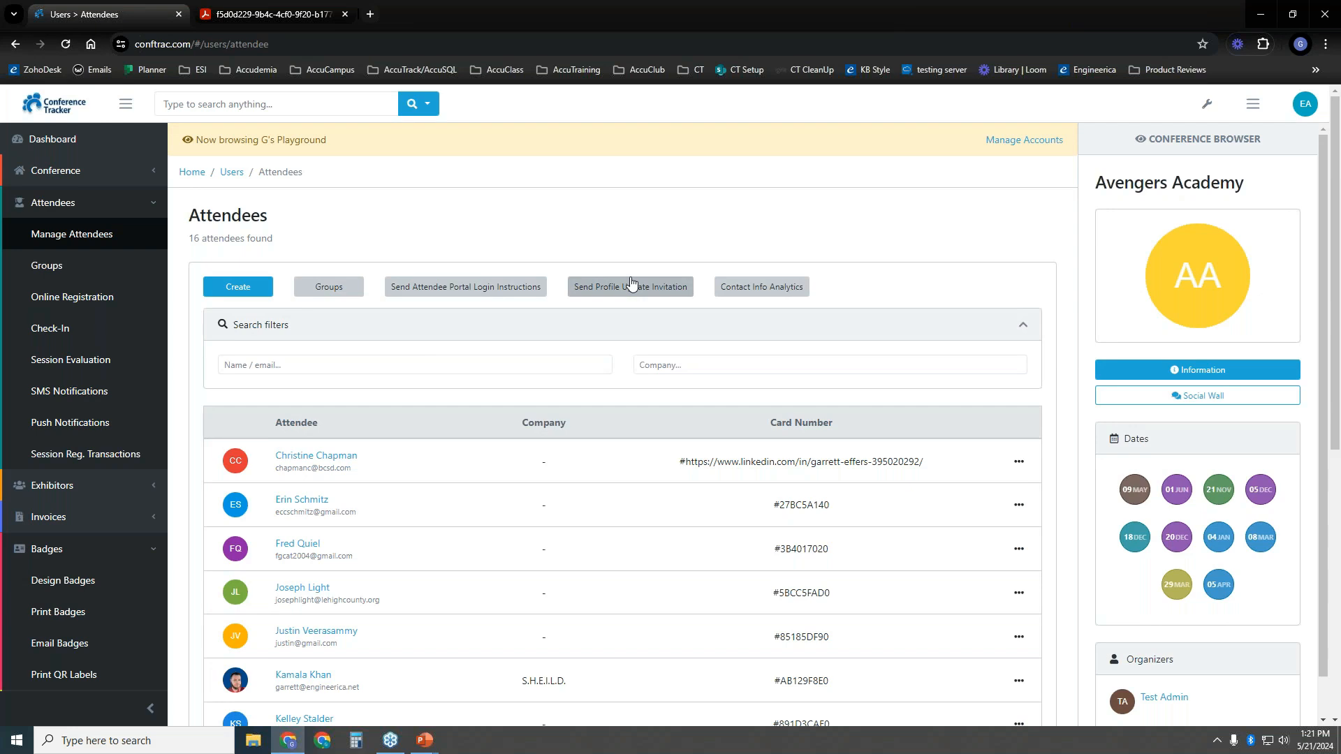
{"action": "left_click", "coordinate": [292, 15]}
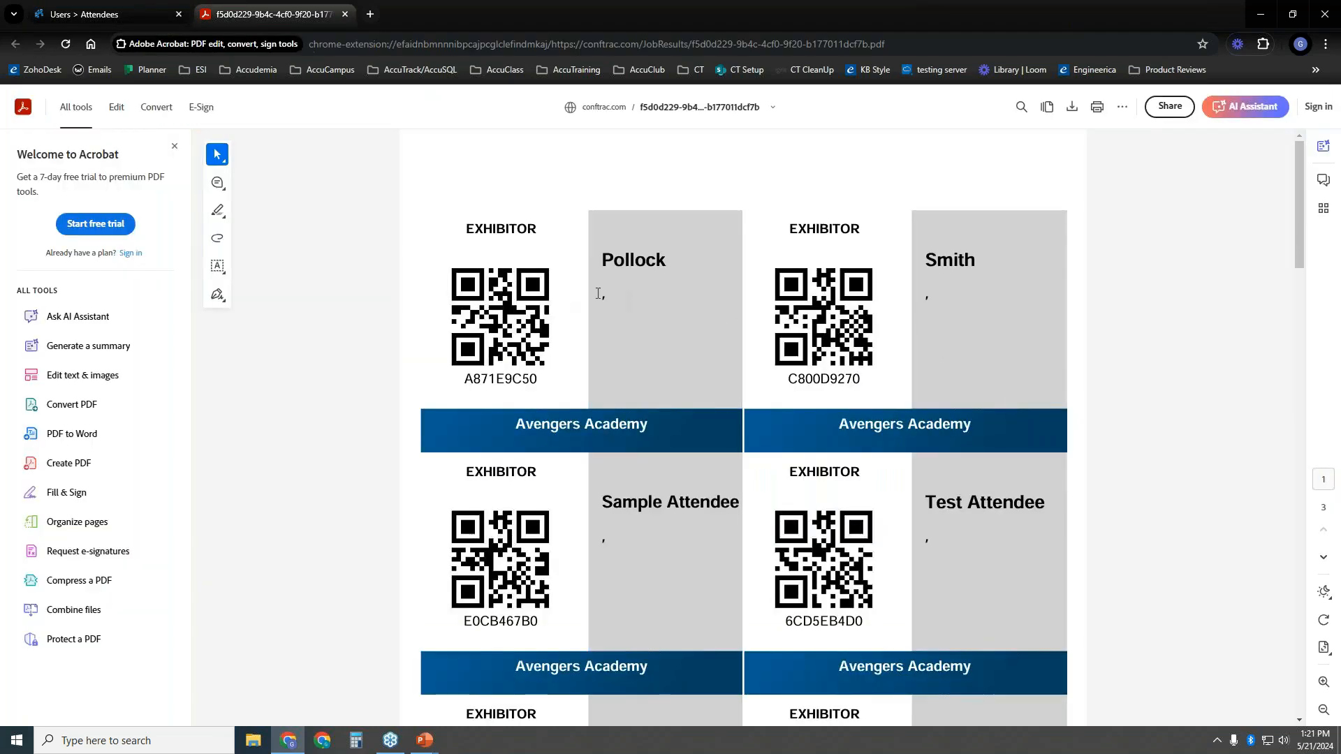
{"action": "left_click", "coordinate": [100, 16]}
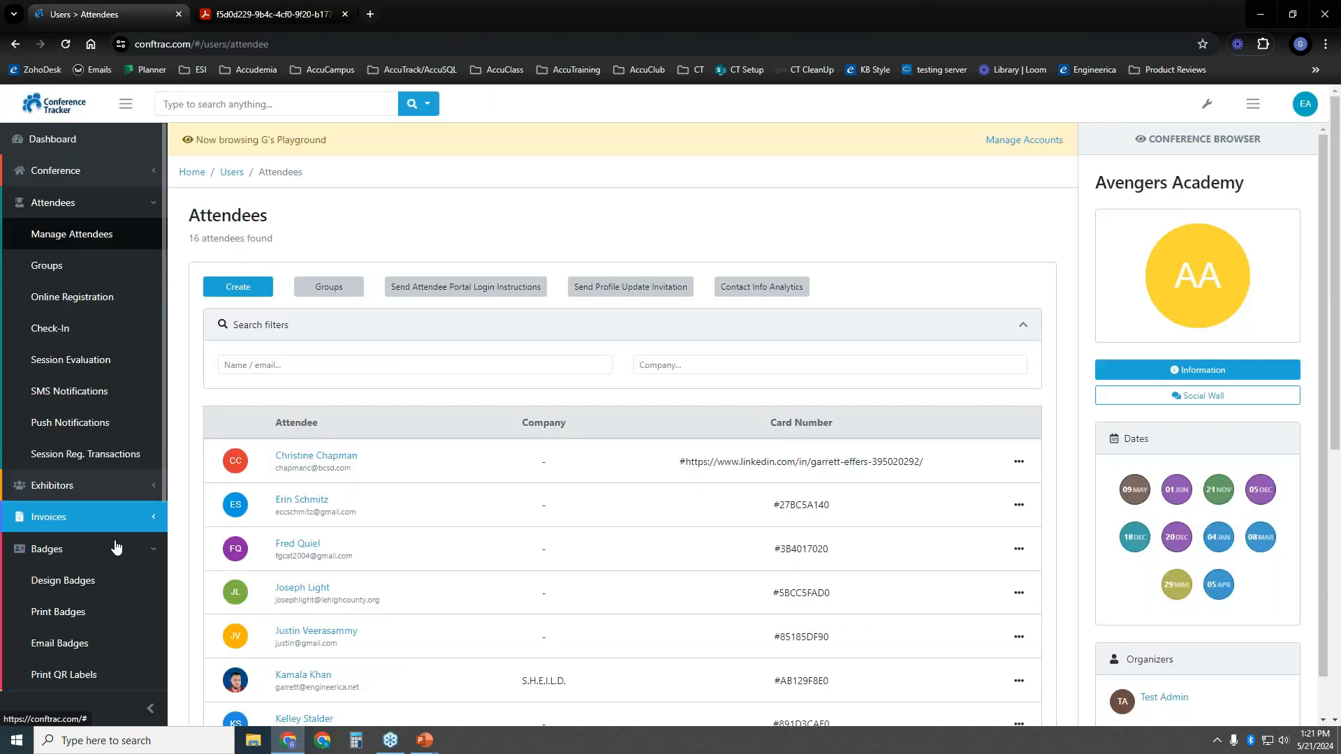
Open the Attendee Badge in the badge designer to examine its layout, and return to the list of badges.
{"action": "left_click", "coordinate": [122, 580]}
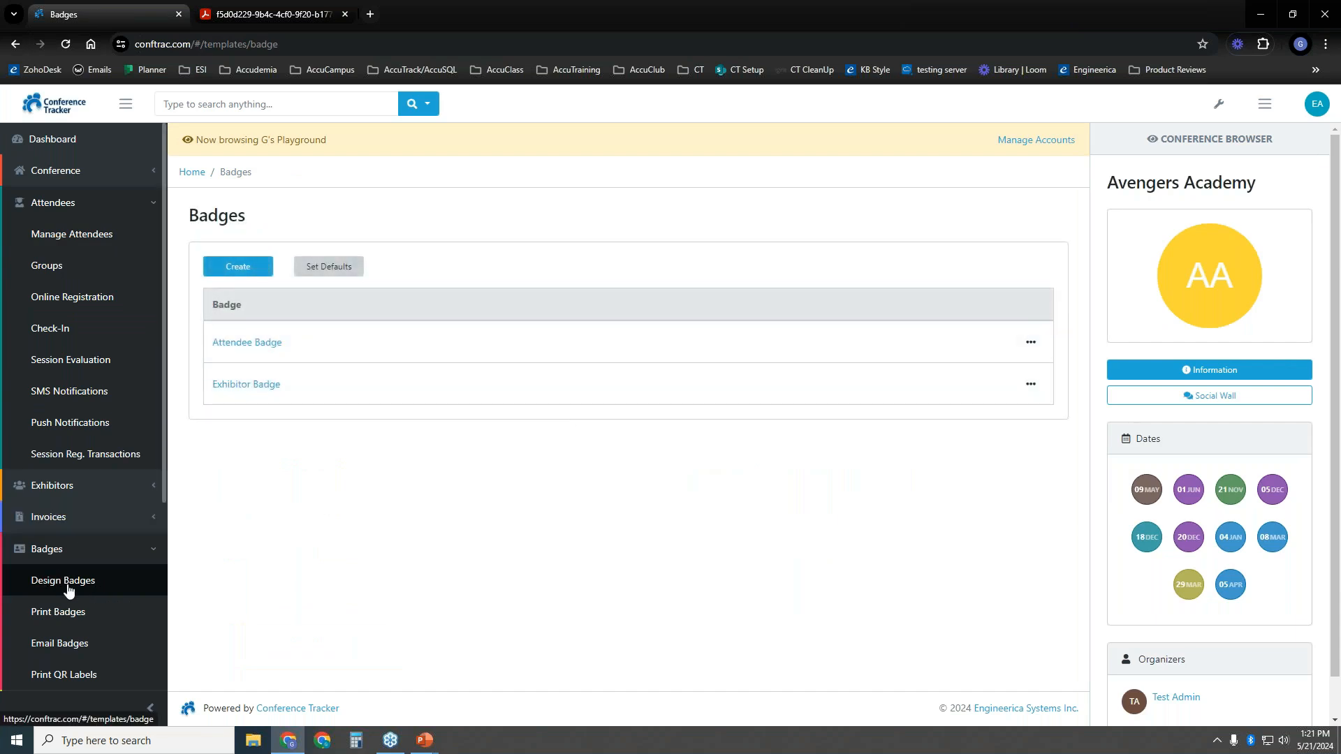
{"action": "left_click", "coordinate": [1031, 343]}
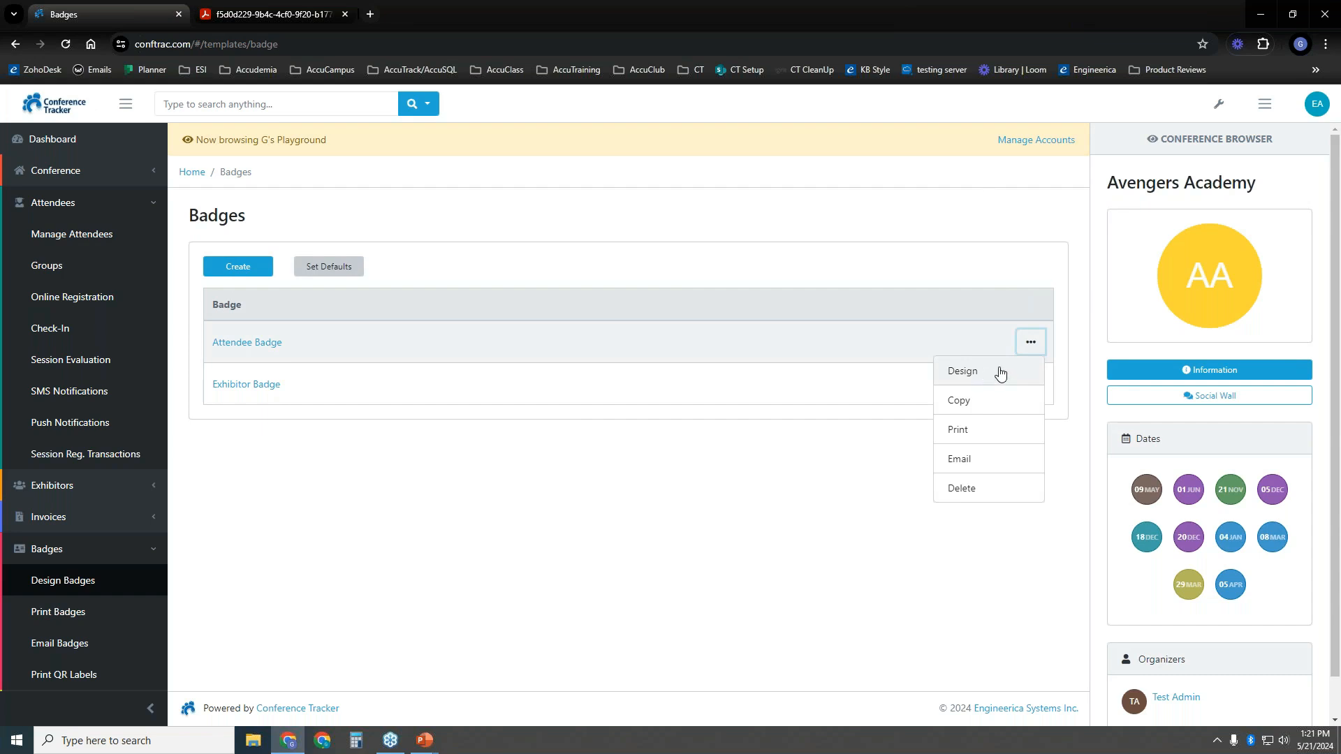
{"action": "left_click", "coordinate": [1001, 374]}
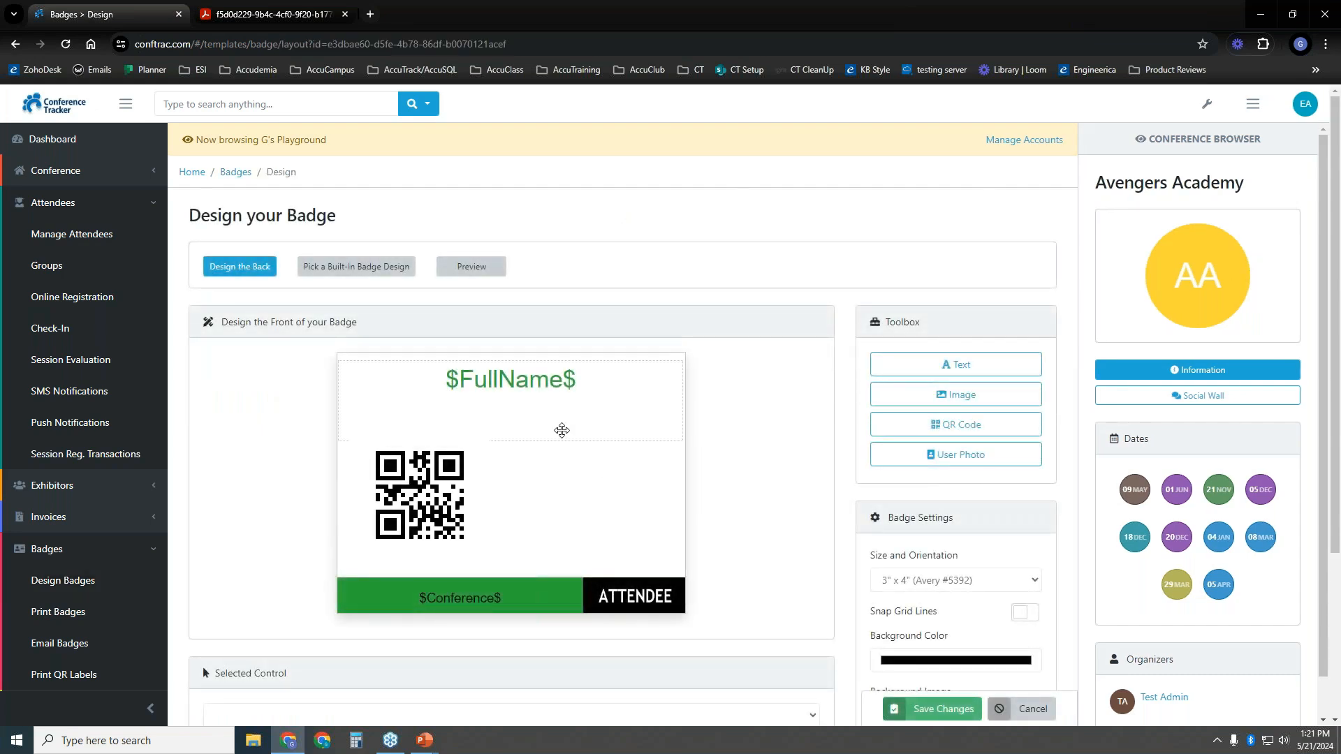
{"action": "scroll", "coordinate": [565, 489], "scroll_direction": "down", "scroll_amount": 3}
{"action": "key", "text": "alt+Left"}
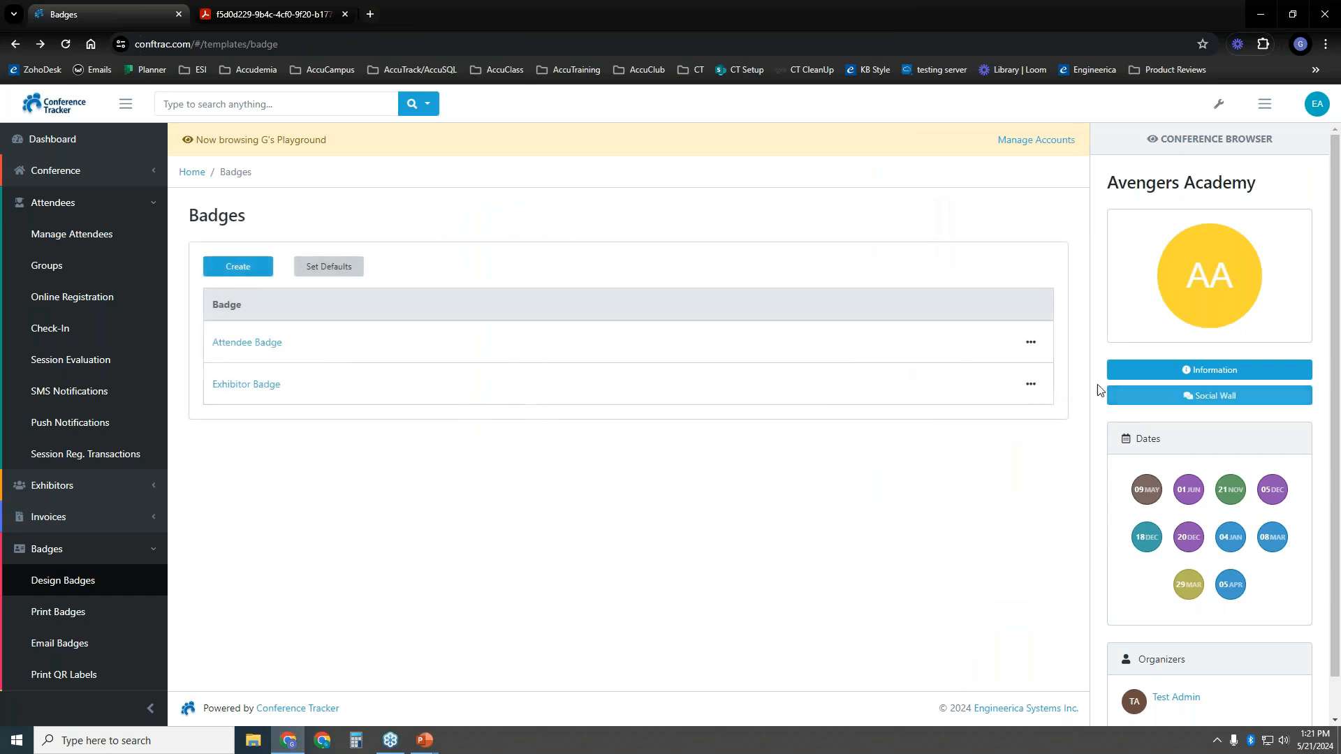
Delete the $City$, $State$ text from the Exhibitor Badge front and save the badge design.
{"action": "left_click", "coordinate": [1031, 384]}
{"action": "left_click", "coordinate": [1006, 416]}
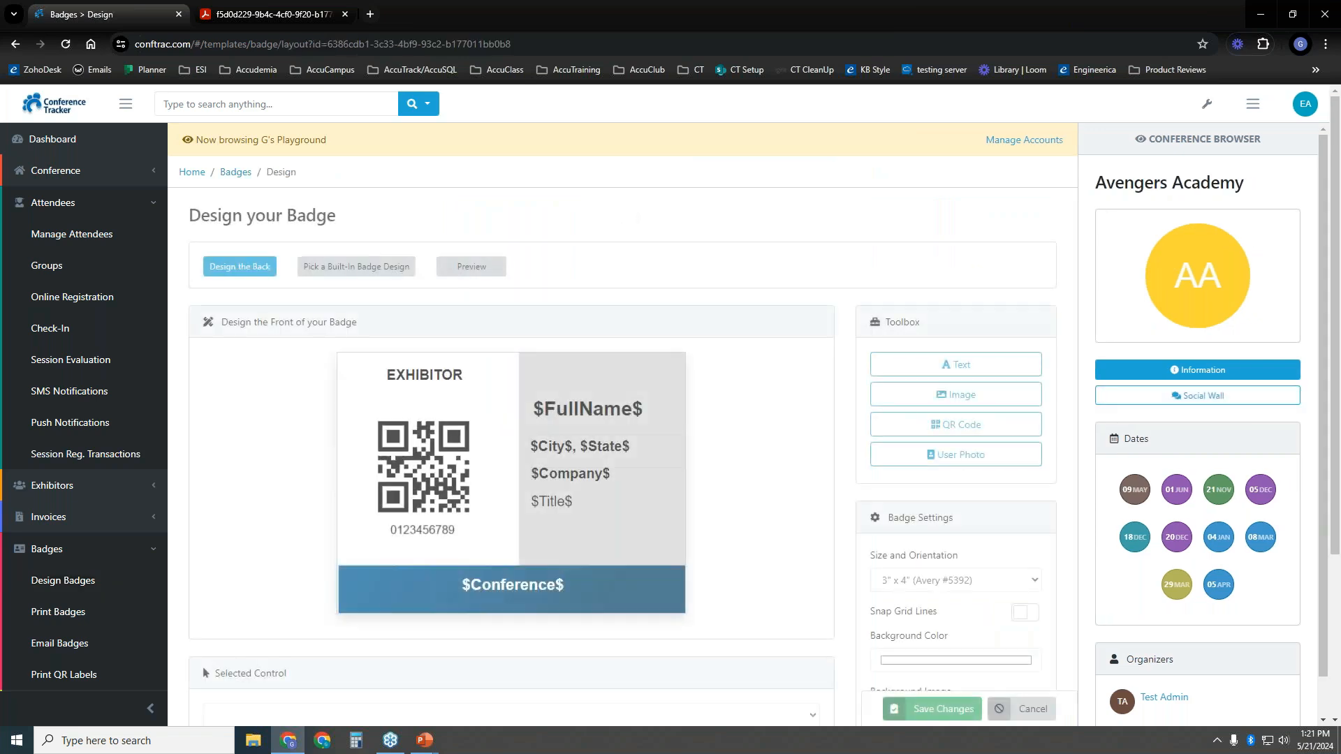
{"action": "left_click", "coordinate": [587, 447]}
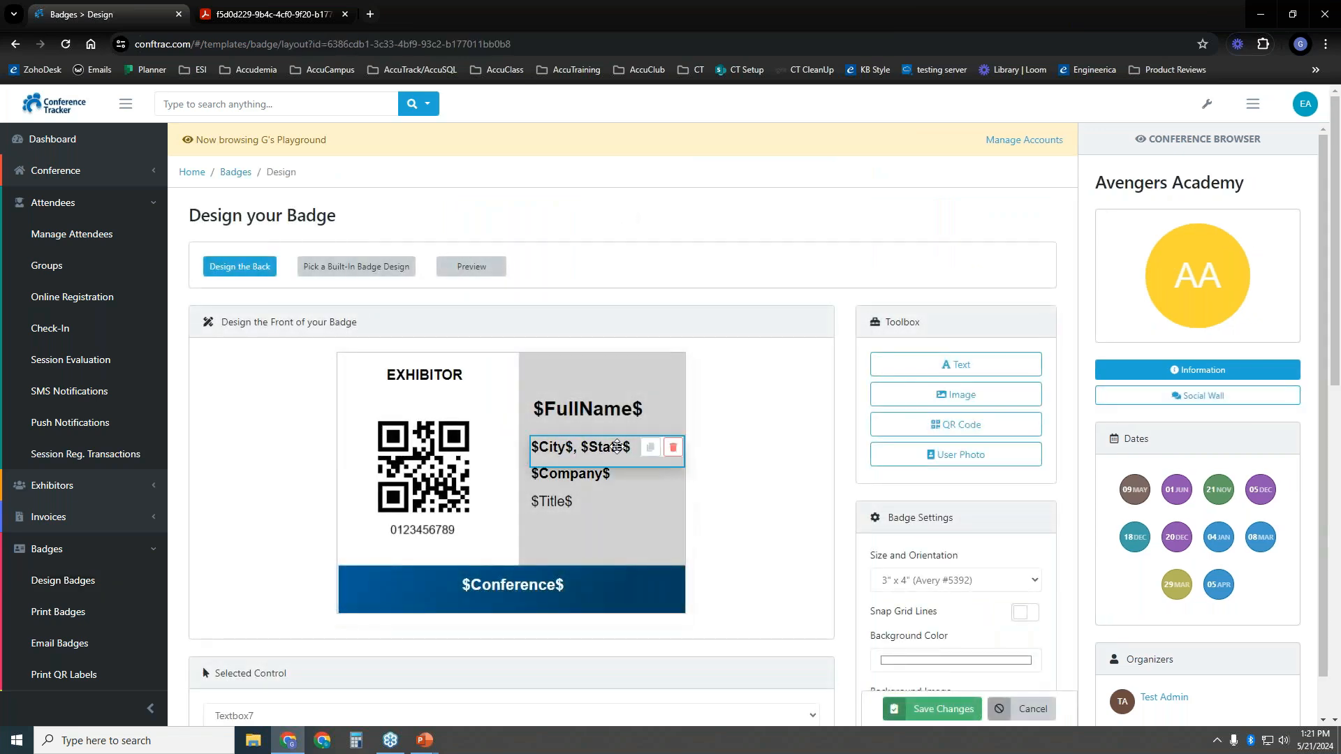
{"action": "left_click", "coordinate": [674, 449]}
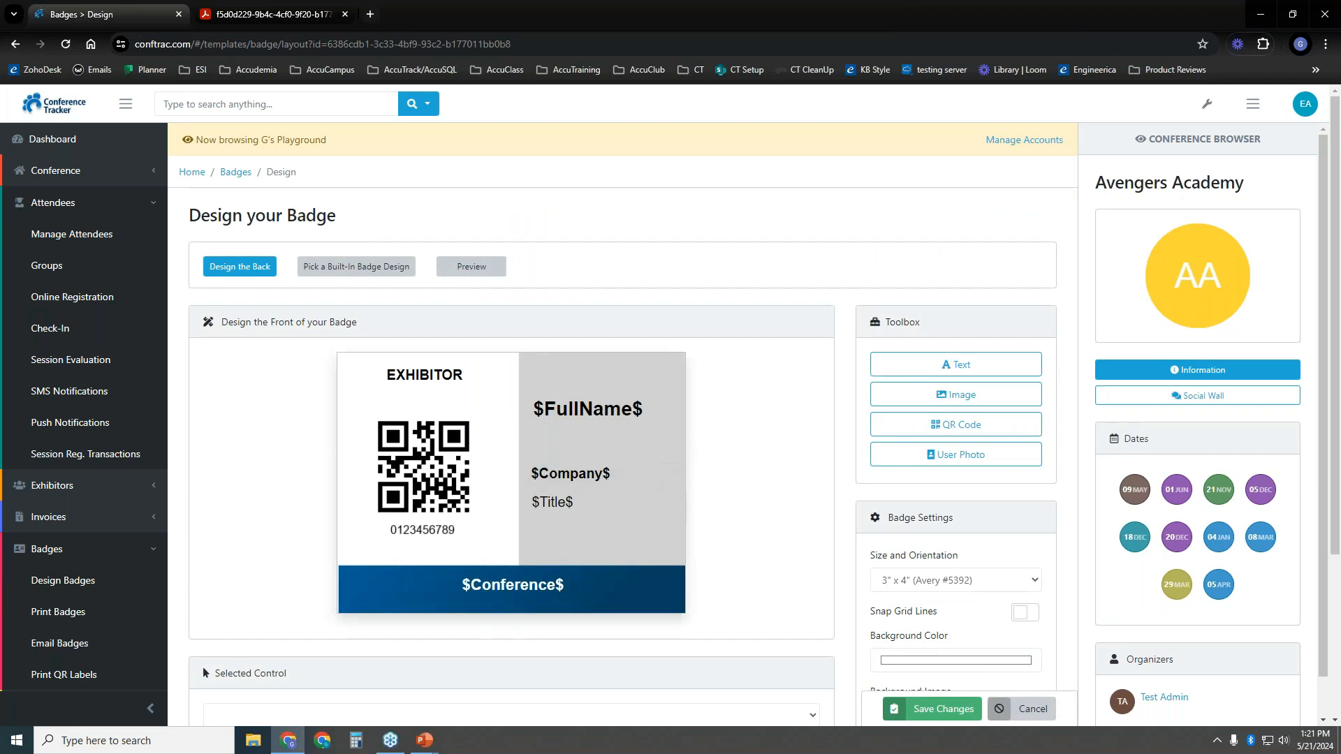
{"action": "left_click", "coordinate": [942, 715]}
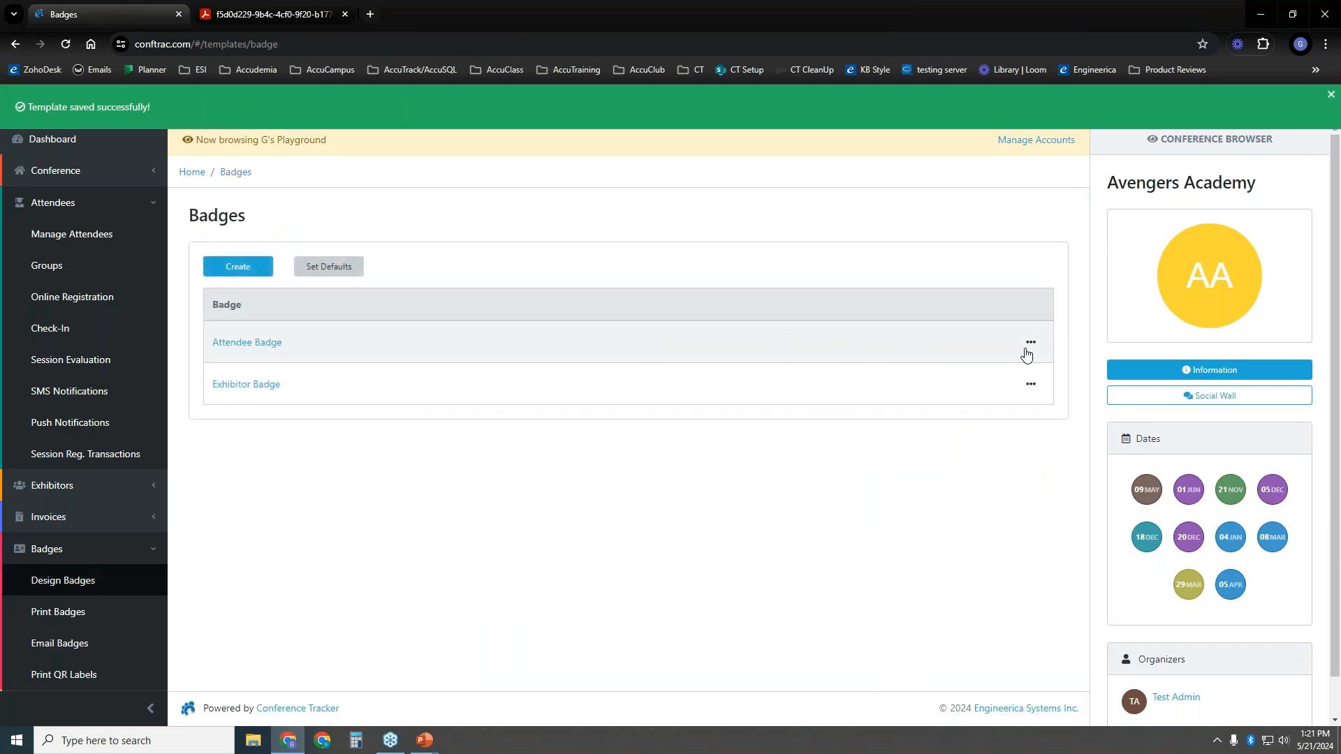
Open the Attendee Badge in the badge designer.
{"action": "left_click", "coordinate": [1029, 345]}
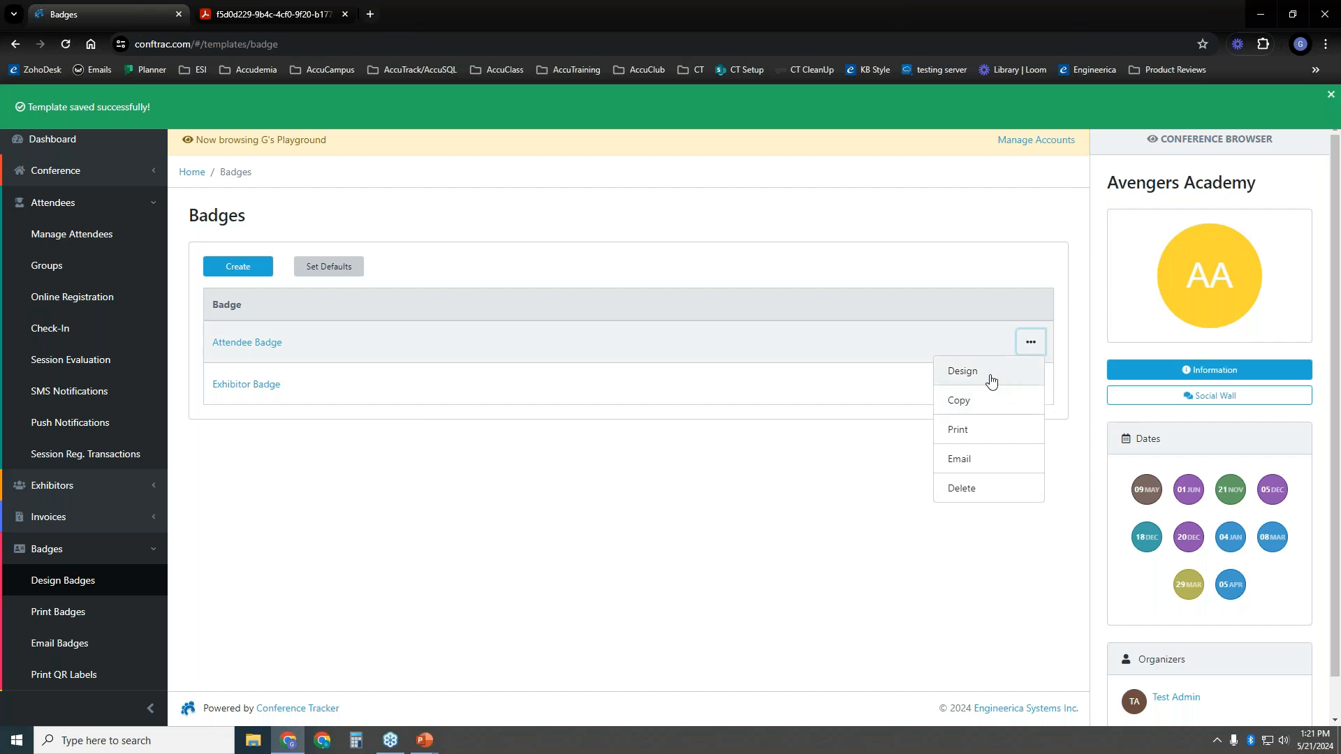
{"action": "left_click", "coordinate": [992, 381]}
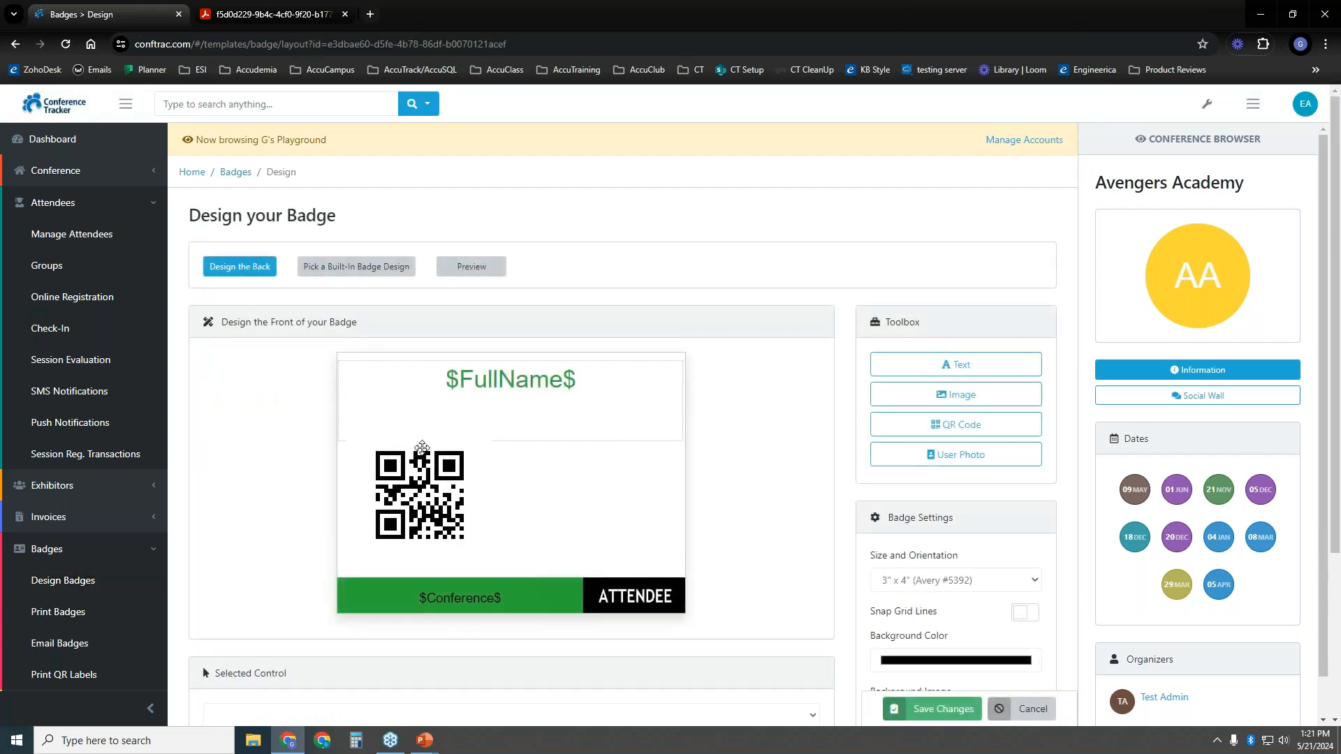
{"action": "scroll", "coordinate": [421, 602], "scroll_direction": "down", "scroll_amount": 2}
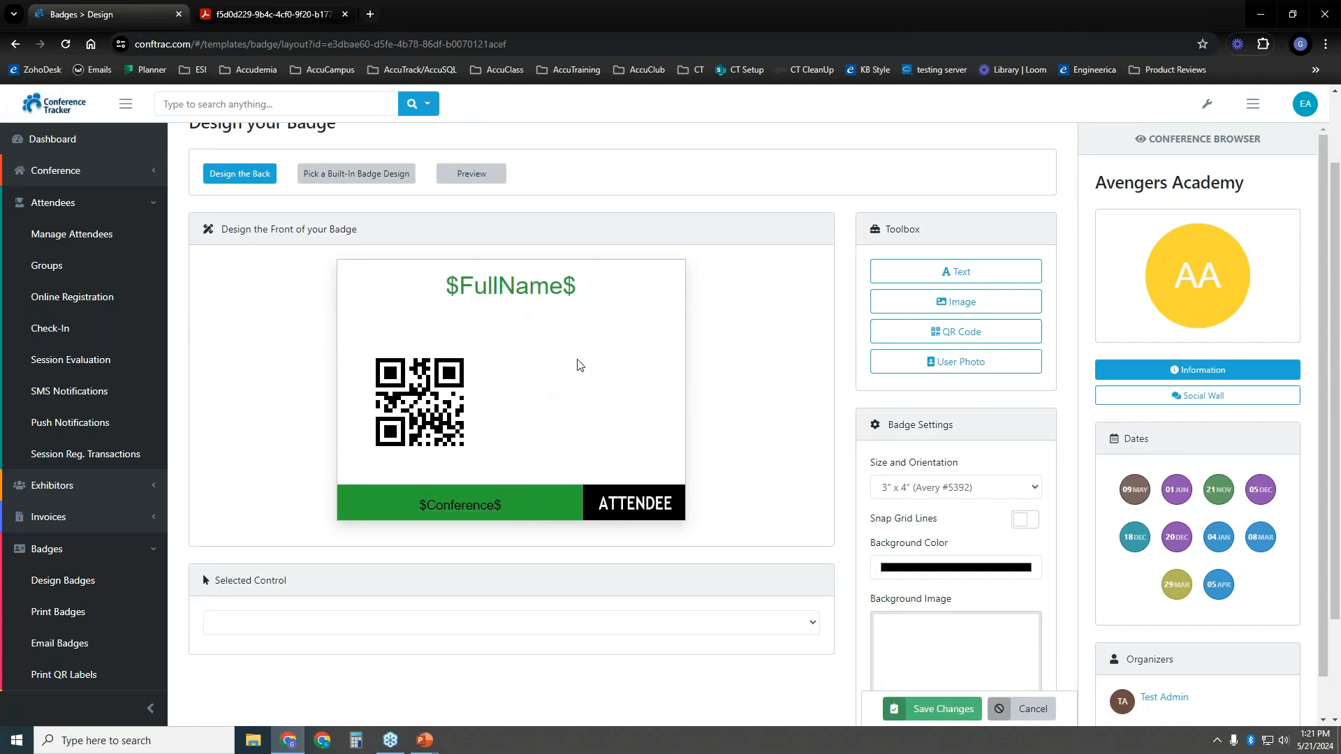
Try a heightened image placeholder beside the QR code, check its image upload setting, and remove the placeholder.
{"action": "left_click", "coordinate": [962, 304]}
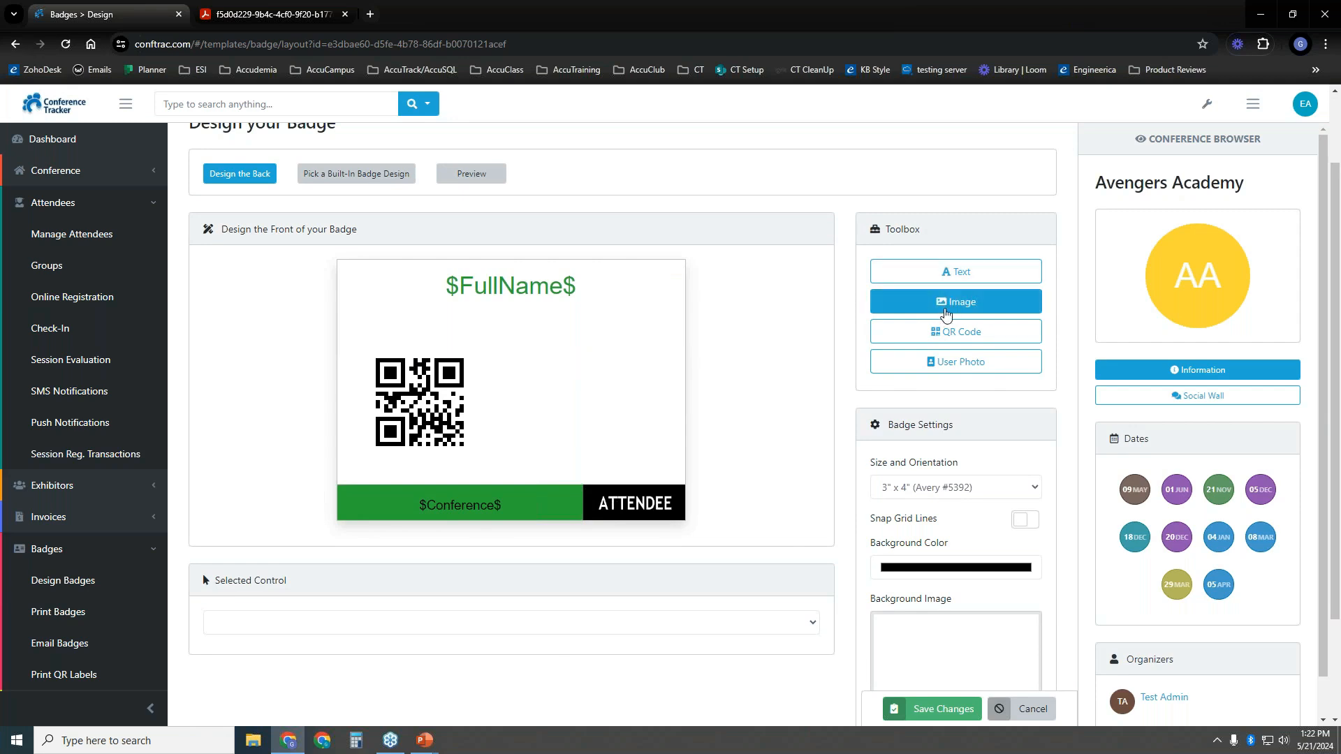
{"action": "left_click_drag", "start_coordinate": [422, 288], "coordinate": [651, 412]}
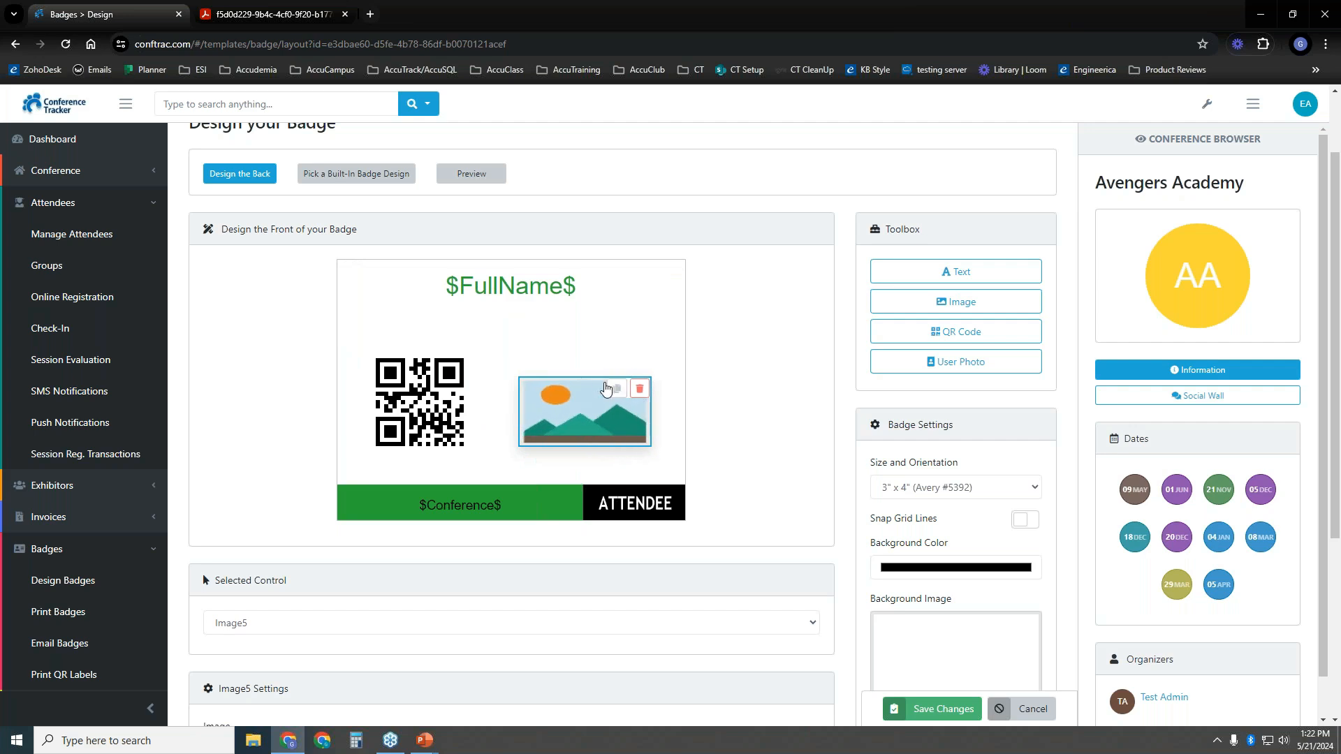
{"action": "left_click_drag", "start_coordinate": [597, 378], "coordinate": [597, 333]}
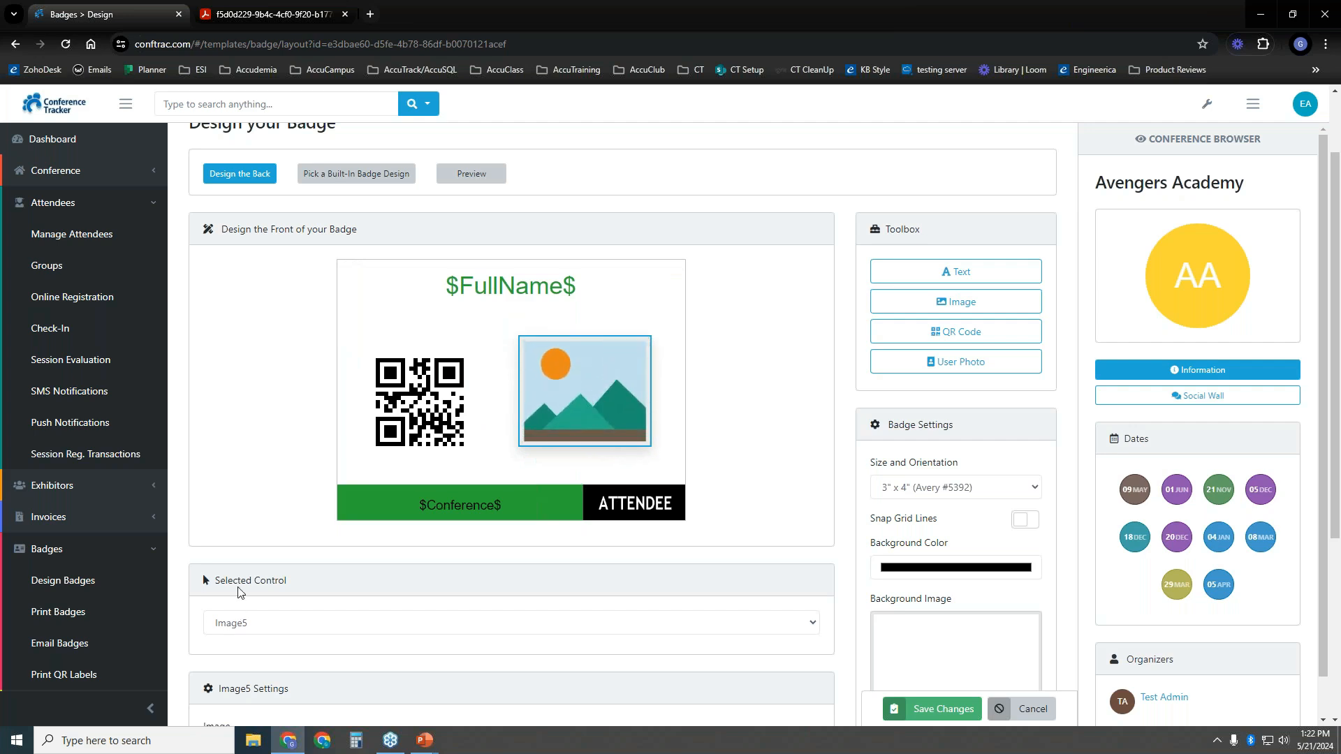
{"action": "scroll", "coordinate": [283, 535], "scroll_direction": "down", "scroll_amount": 3}
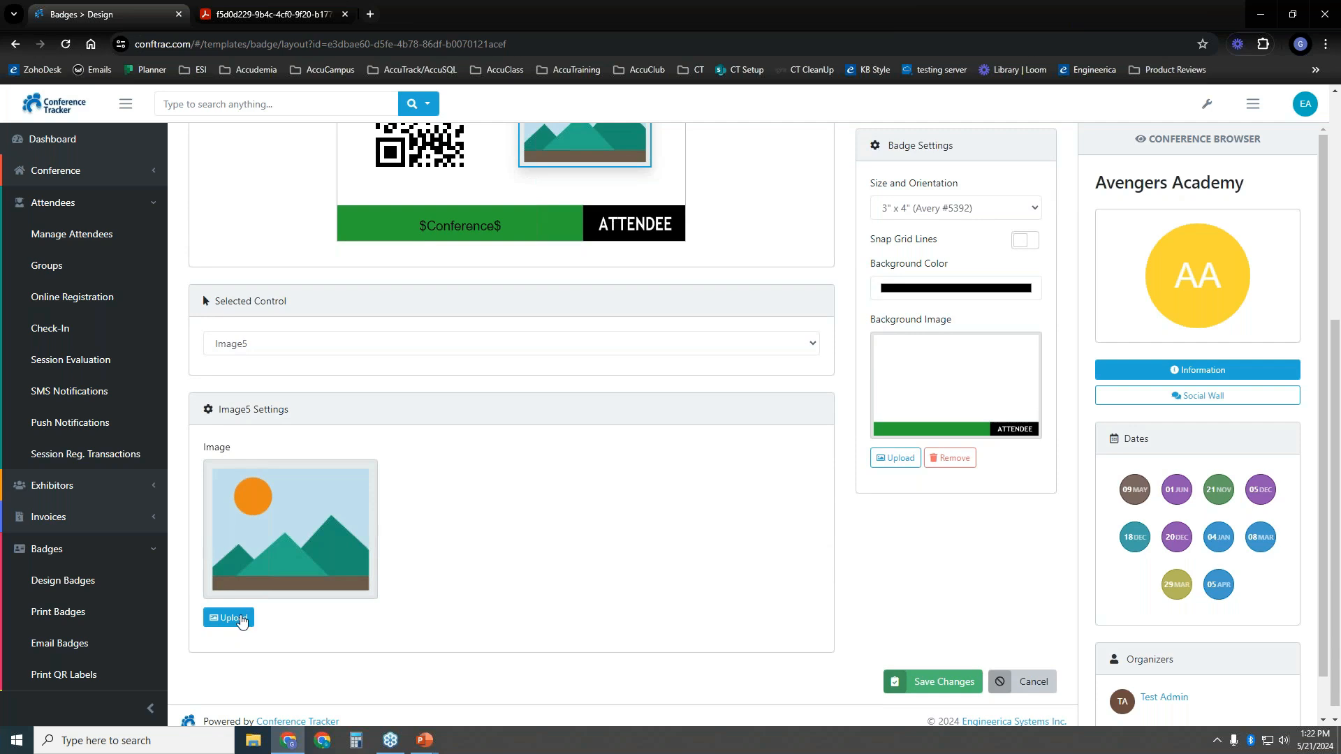
{"action": "scroll", "coordinate": [684, 566], "scroll_direction": "up", "scroll_amount": 2}
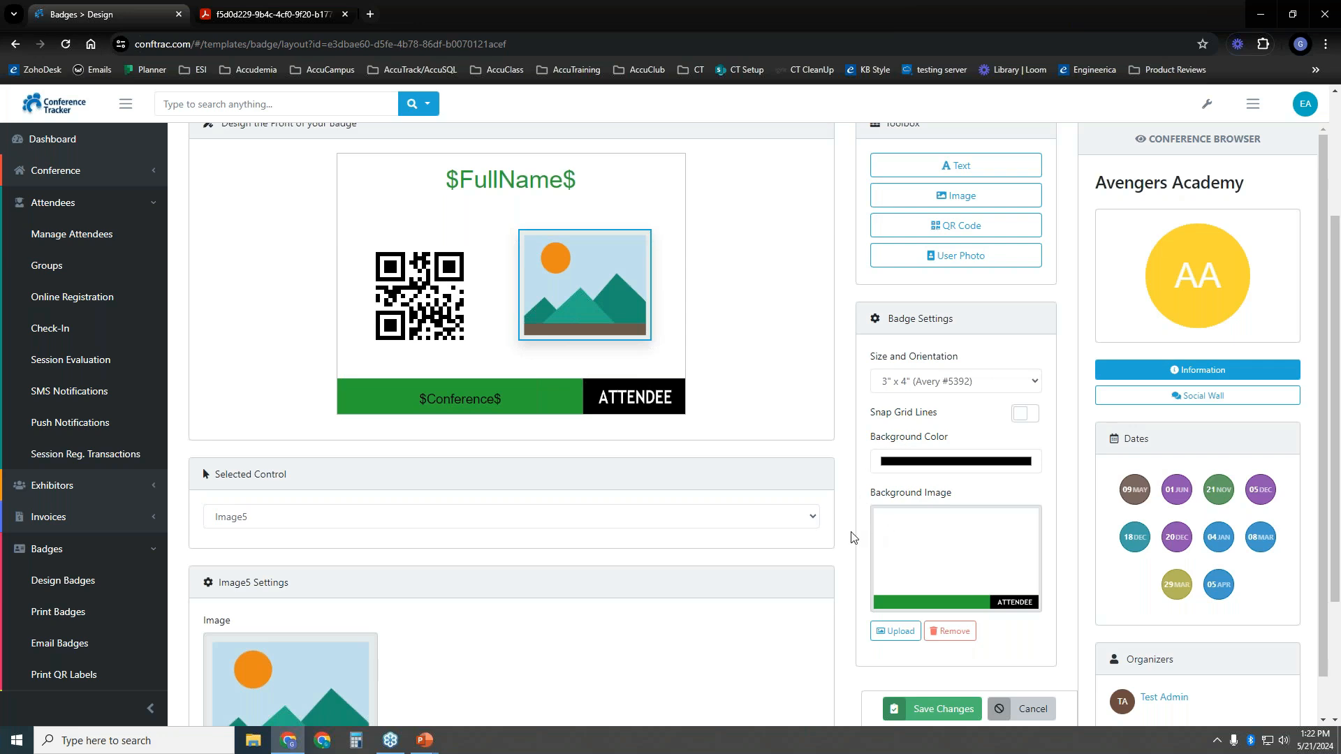
{"action": "scroll", "coordinate": [858, 569], "scroll_direction": "up", "scroll_amount": 3}
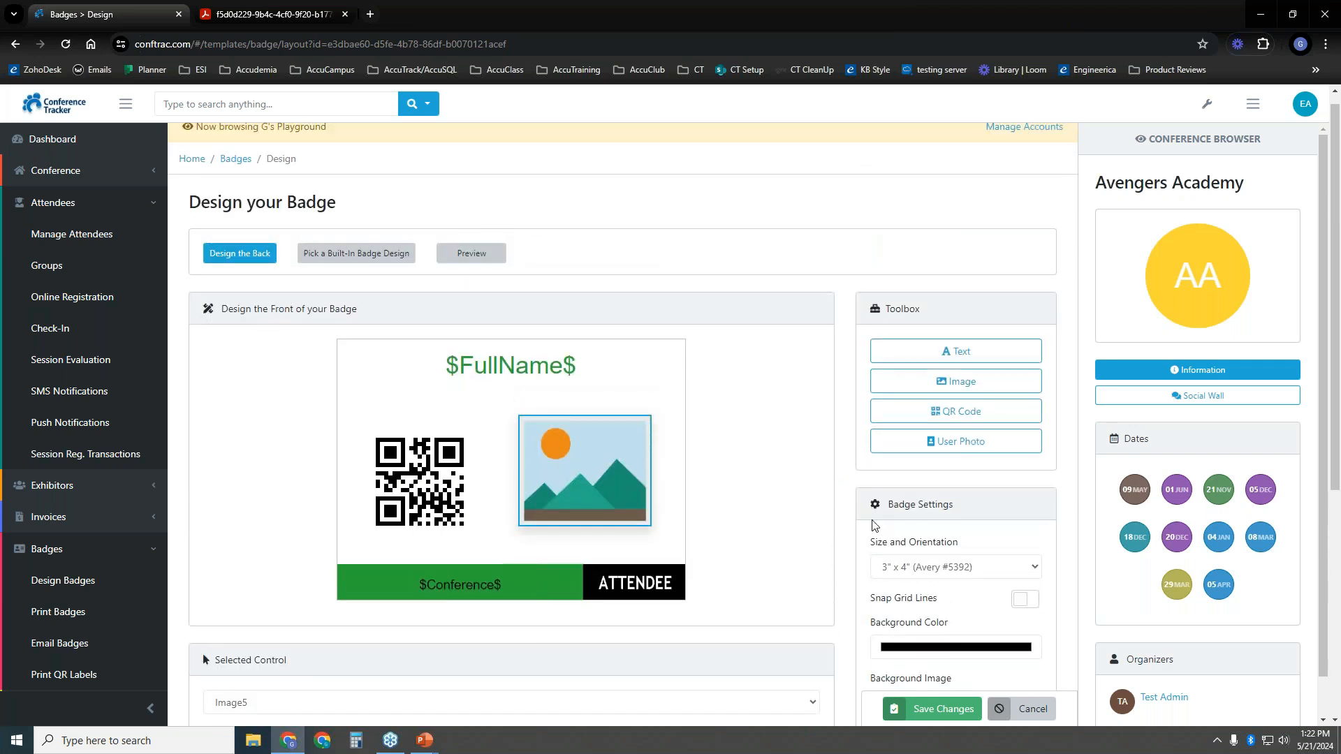
{"action": "mouse_move", "coordinate": [638, 429]}
{"action": "left_click", "coordinate": [641, 429]}
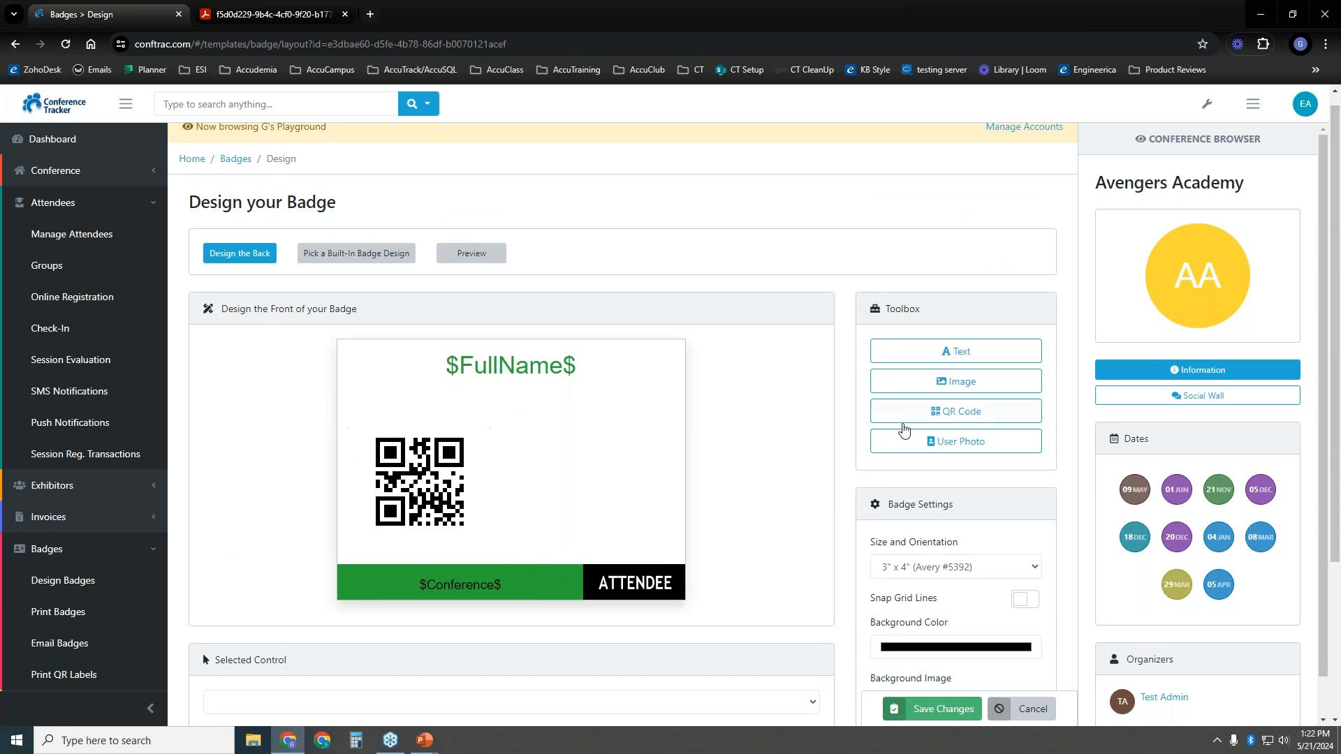
Add a user photo beside the QR code on the Attendee Badge and save the badge design.
{"action": "left_click", "coordinate": [957, 441]}
{"action": "left_click_drag", "start_coordinate": [432, 407], "coordinate": [616, 460]}
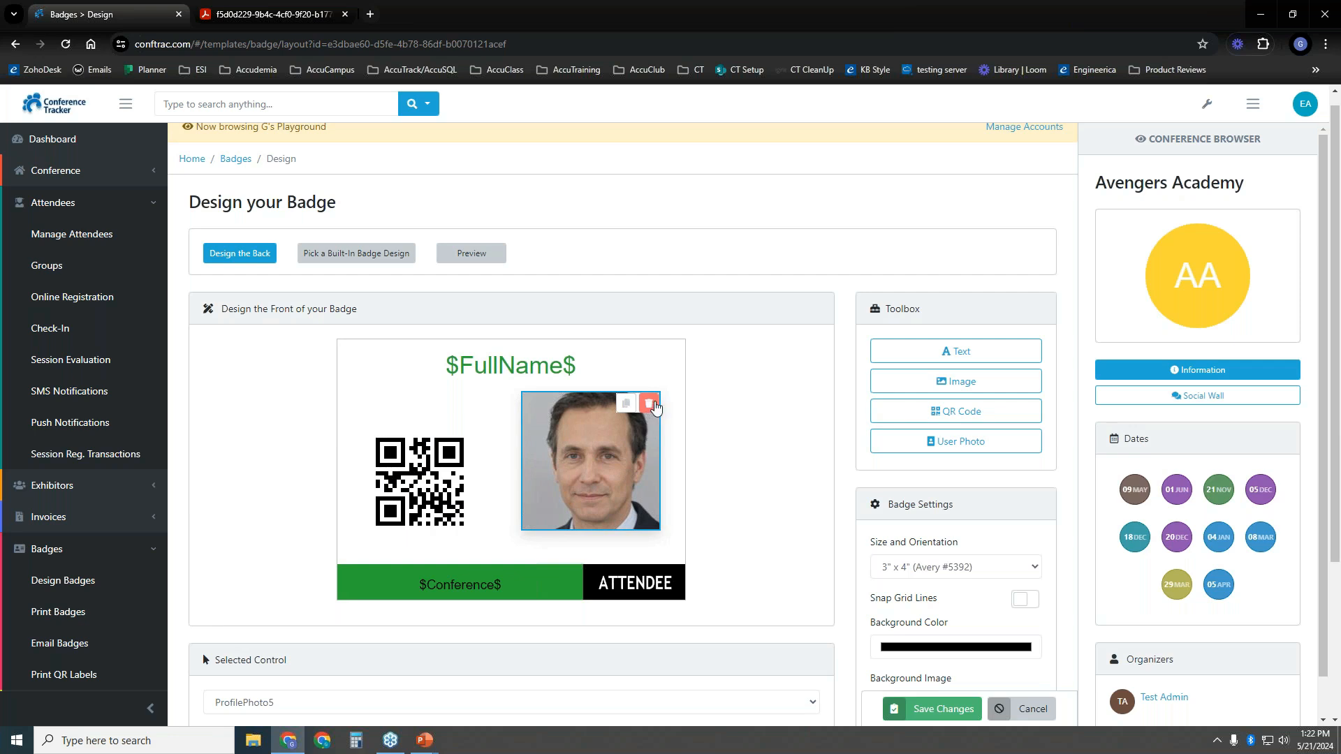
{"action": "left_click", "coordinate": [922, 710]}
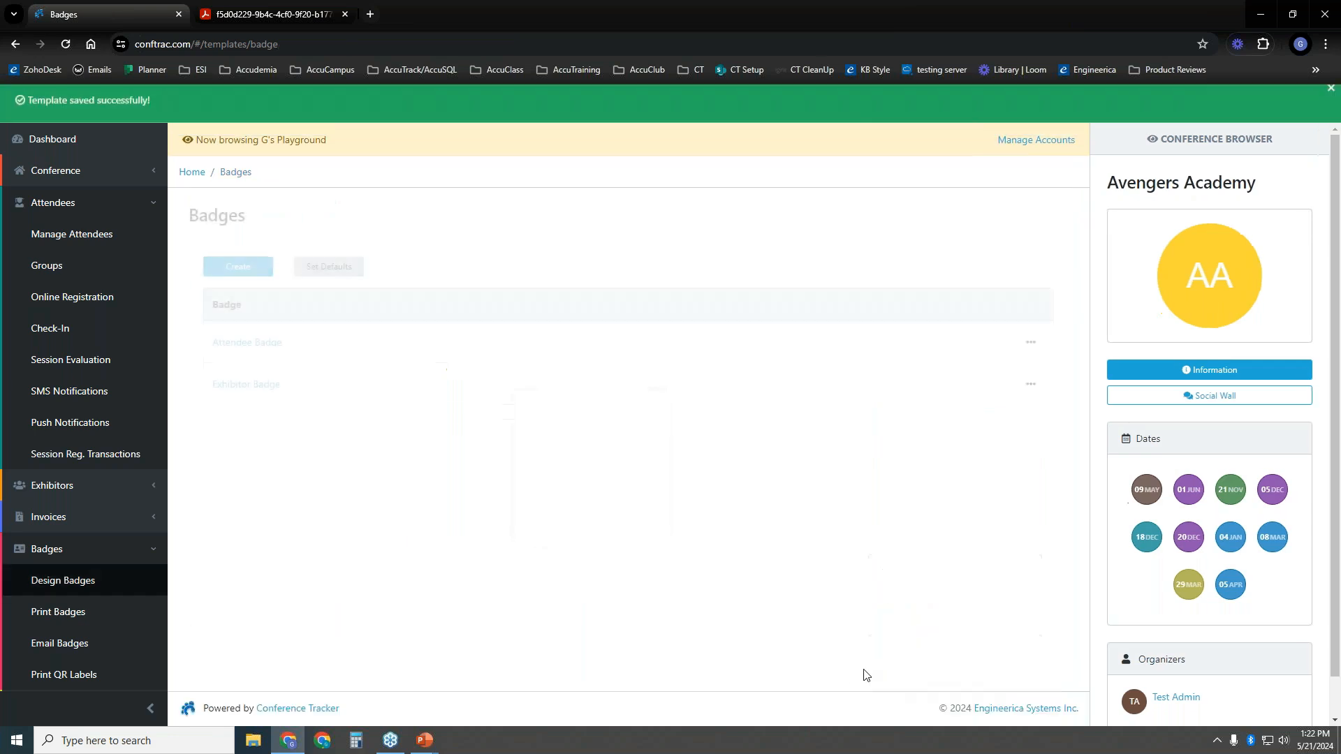
Generate all badges for emailing, using the Attendee Badge design and the Attendee role.
{"action": "scroll", "coordinate": [96, 551], "scroll_direction": "down", "scroll_amount": 2}
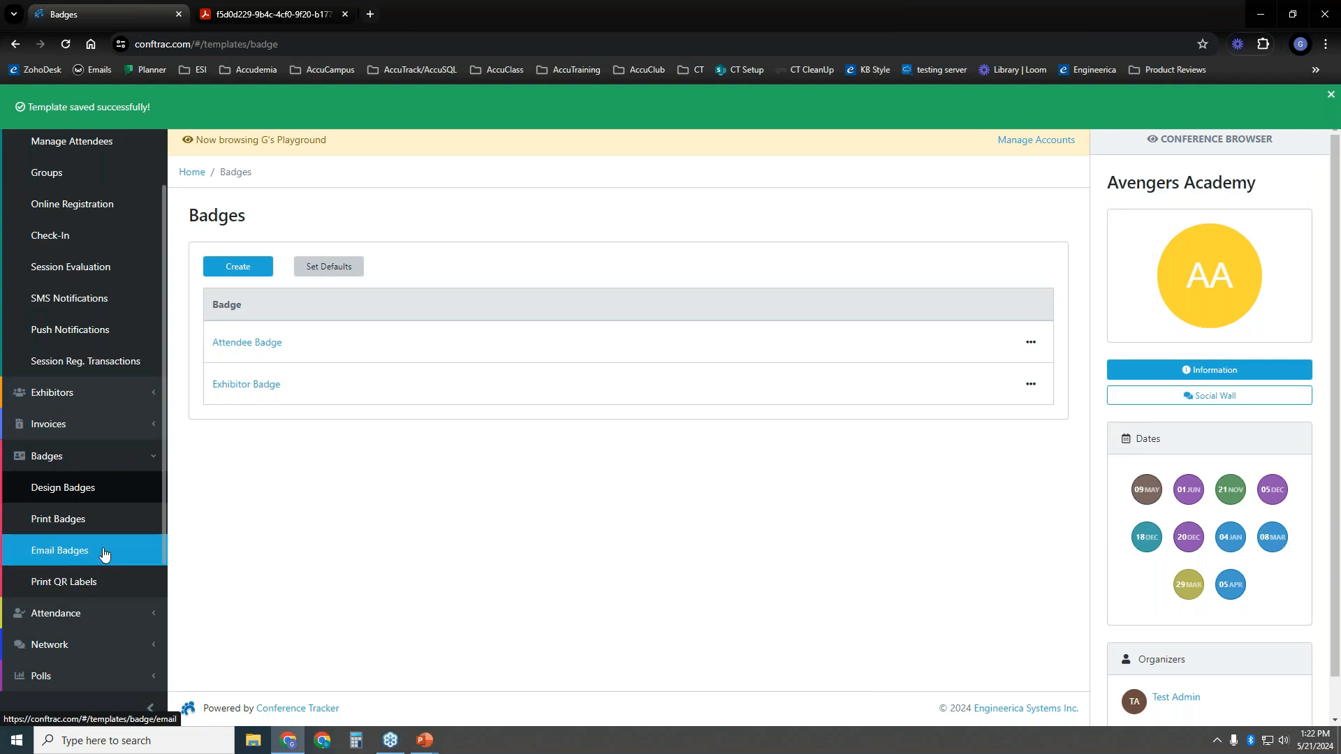
{"action": "left_click", "coordinate": [103, 552]}
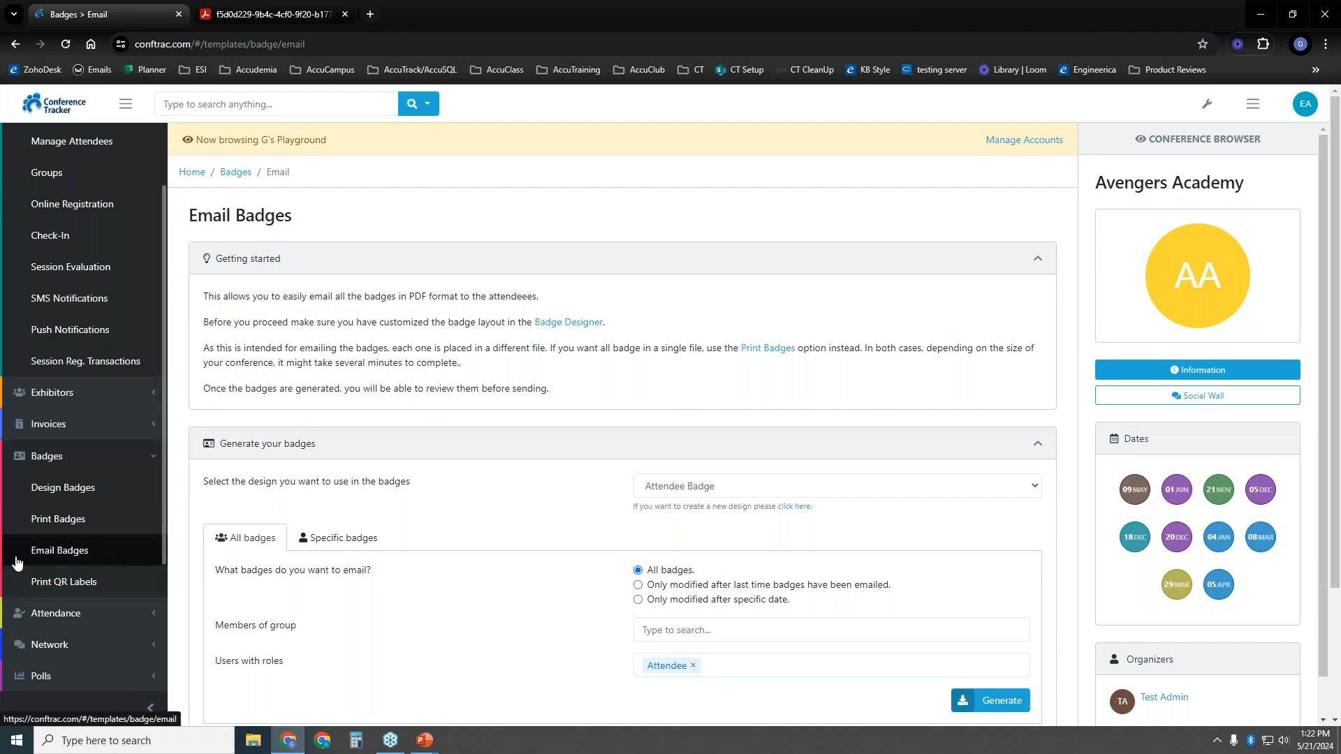
{"action": "scroll", "coordinate": [758, 390], "scroll_direction": "down", "scroll_amount": 1}
{"action": "scroll", "coordinate": [758, 389], "scroll_direction": "down", "scroll_amount": 2}
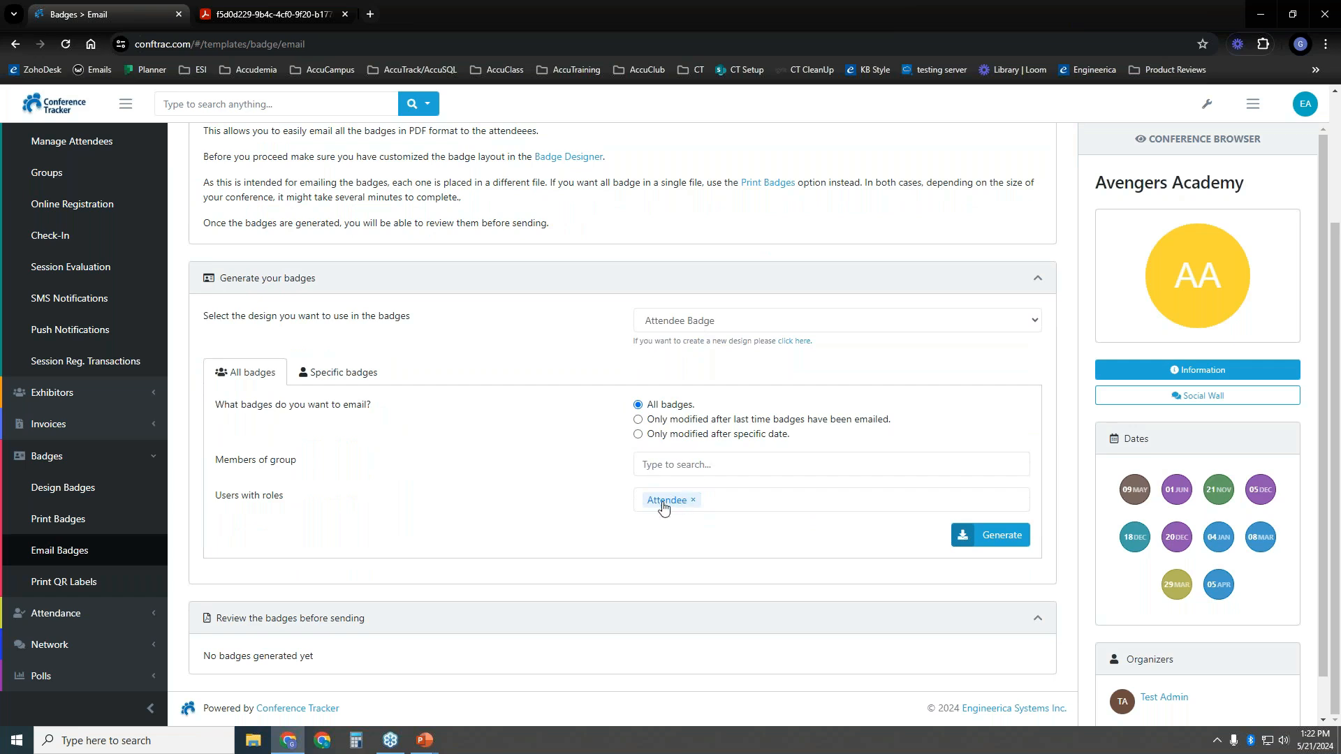
{"action": "left_click", "coordinate": [989, 538]}
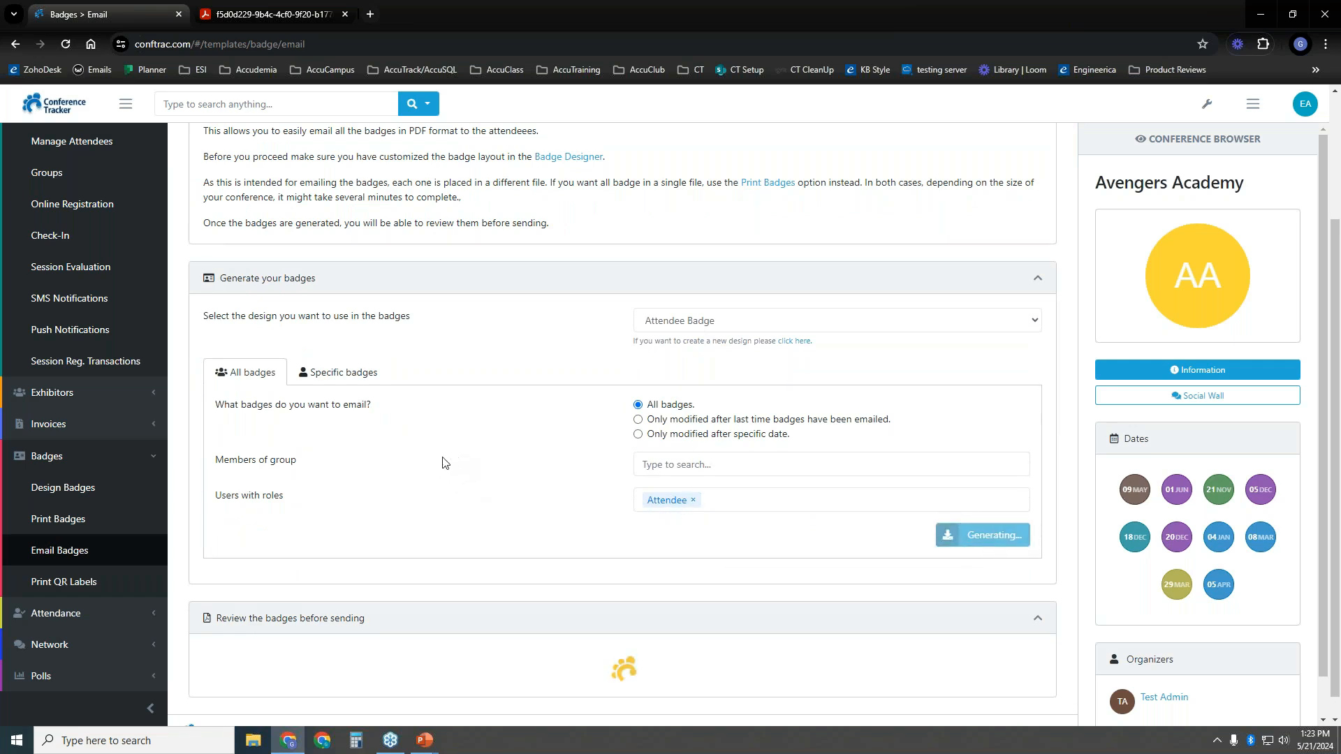
Examine the generated badges and the email content form, including its $Name$ keyword, and the conference title.
{"action": "scroll", "coordinate": [441, 482], "scroll_direction": "down", "scroll_amount": 2}
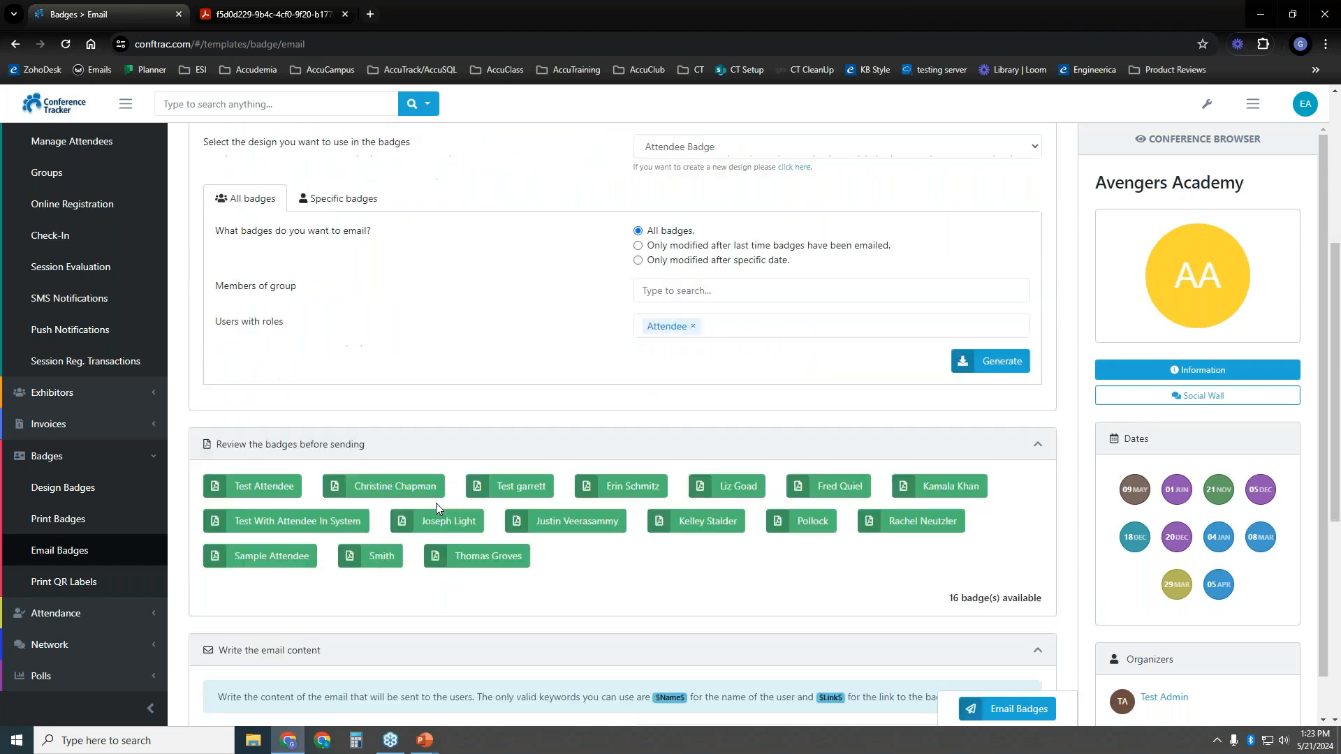
{"action": "scroll", "coordinate": [419, 496], "scroll_direction": "down", "scroll_amount": 4}
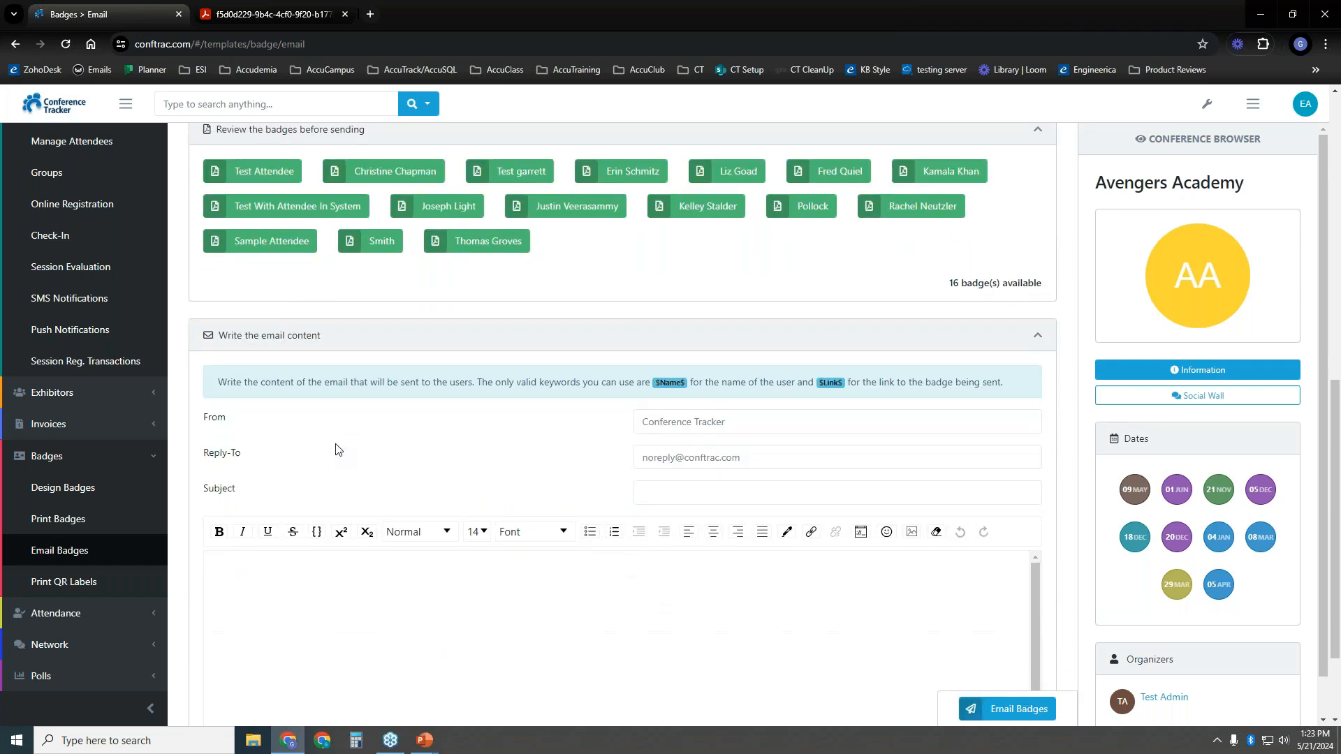
{"action": "scroll", "coordinate": [335, 450], "scroll_direction": "down", "scroll_amount": 1}
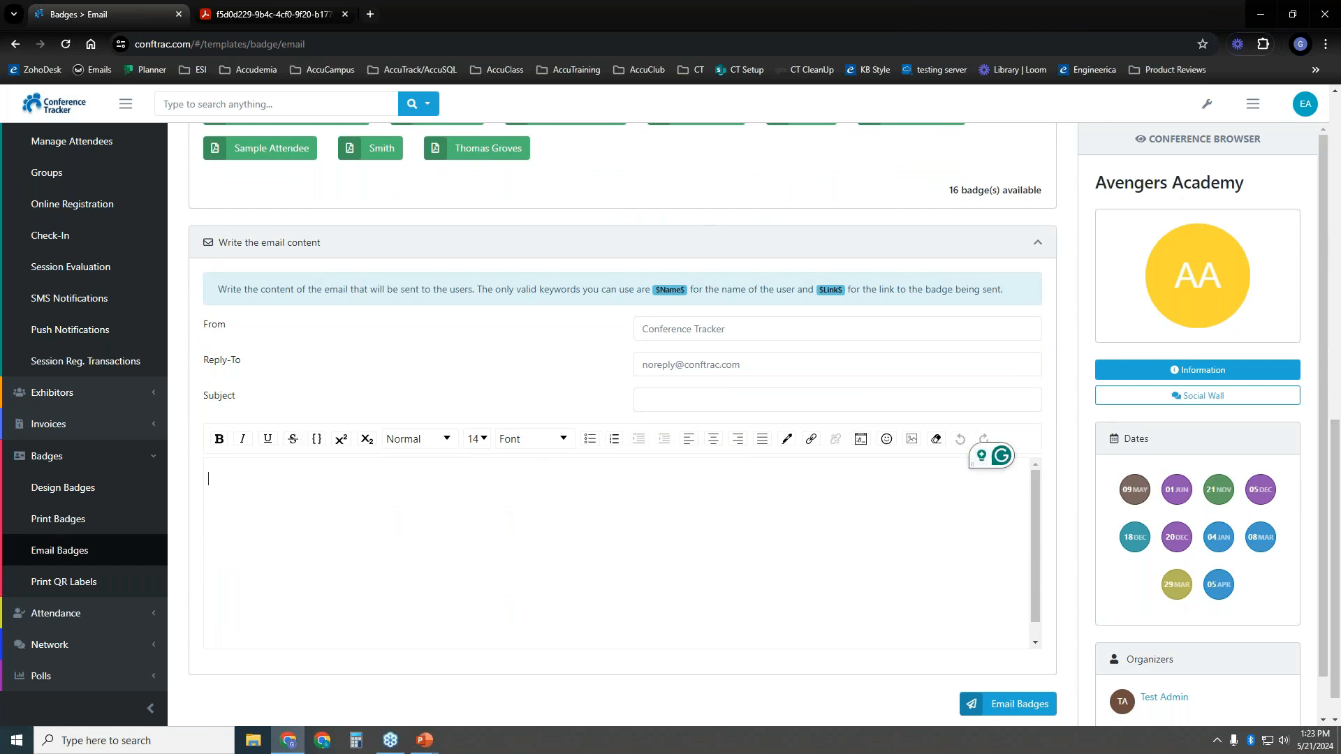
{"action": "double_click", "coordinate": [673, 290]}
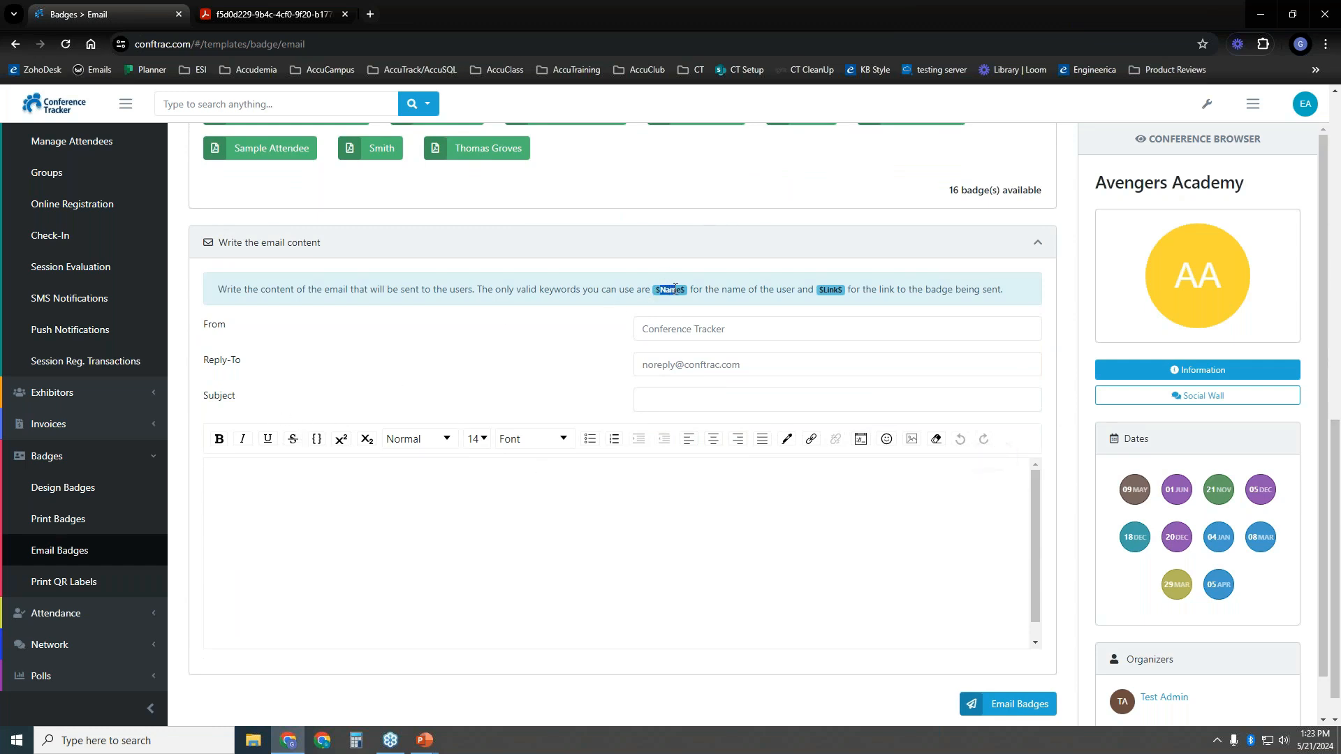
{"action": "left_click_drag", "start_coordinate": [687, 291], "coordinate": [655, 291]}
{"action": "left_click", "coordinate": [254, 494]}
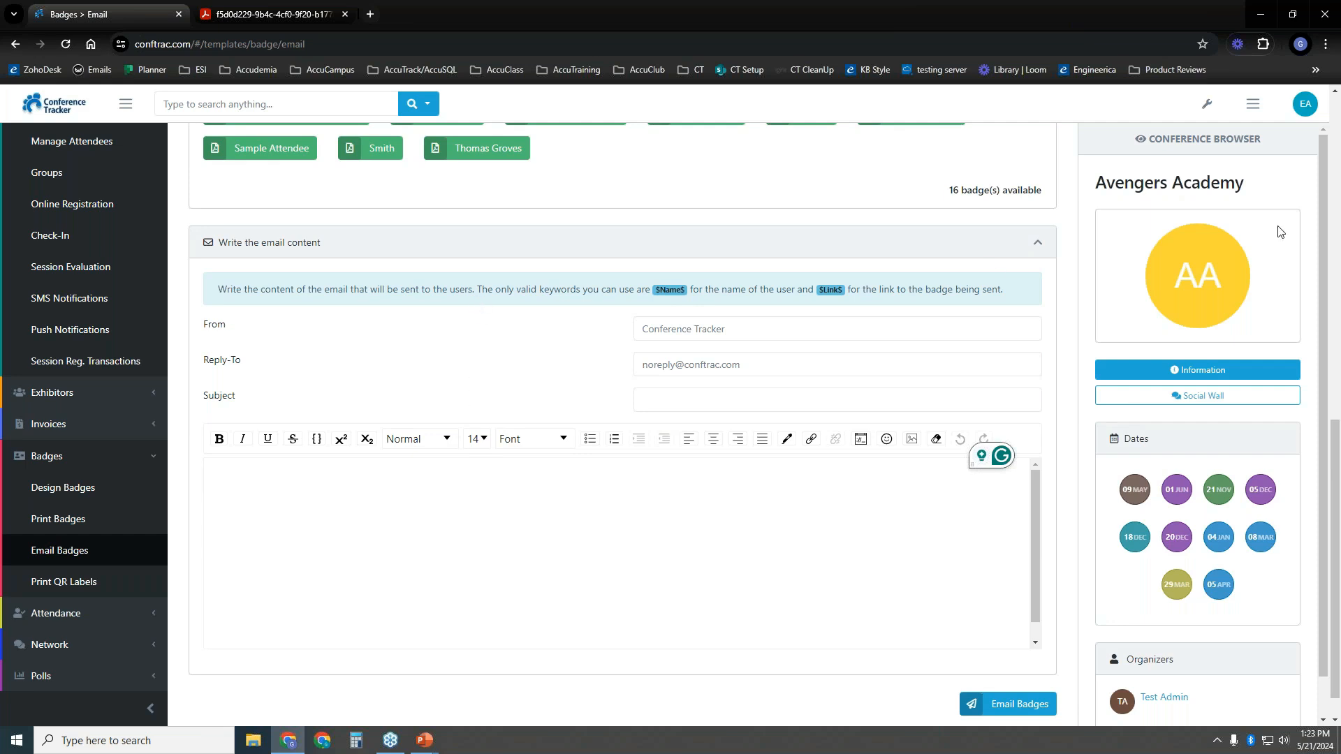
{"action": "left_click_drag", "start_coordinate": [1266, 185], "coordinate": [1094, 185]}
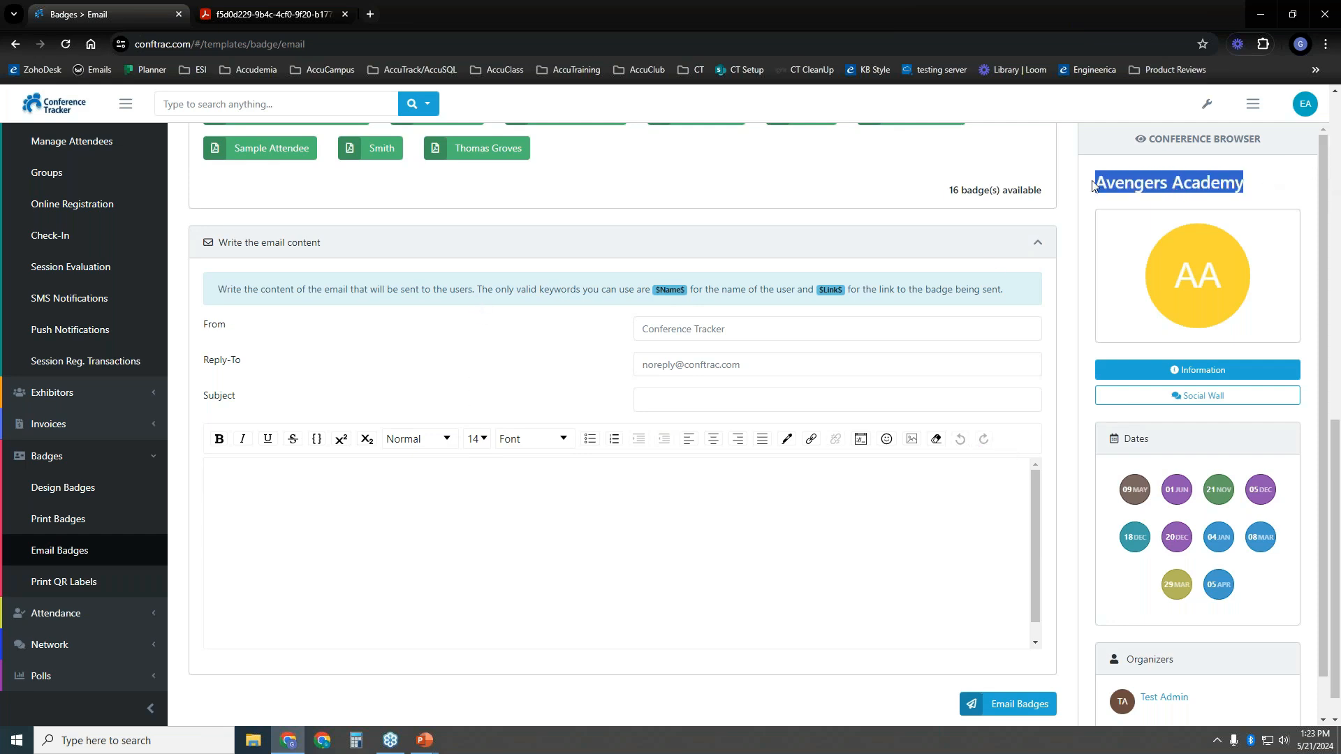
{"action": "left_click", "coordinate": [1063, 217]}
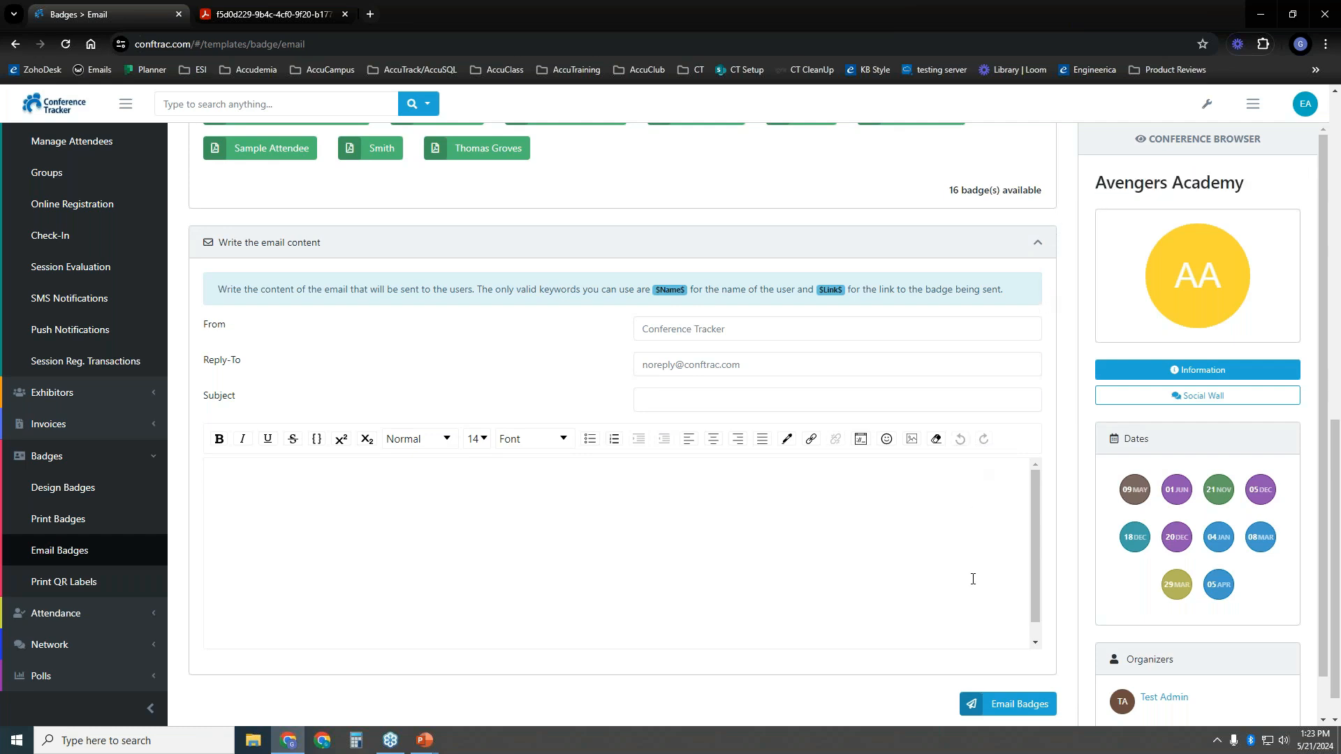
Open the conference's General settings and examine the Allow Users to Generate Badge option among the widgets.
{"action": "left_click_drag", "start_coordinate": [1333, 455], "coordinate": [1331, 196]}
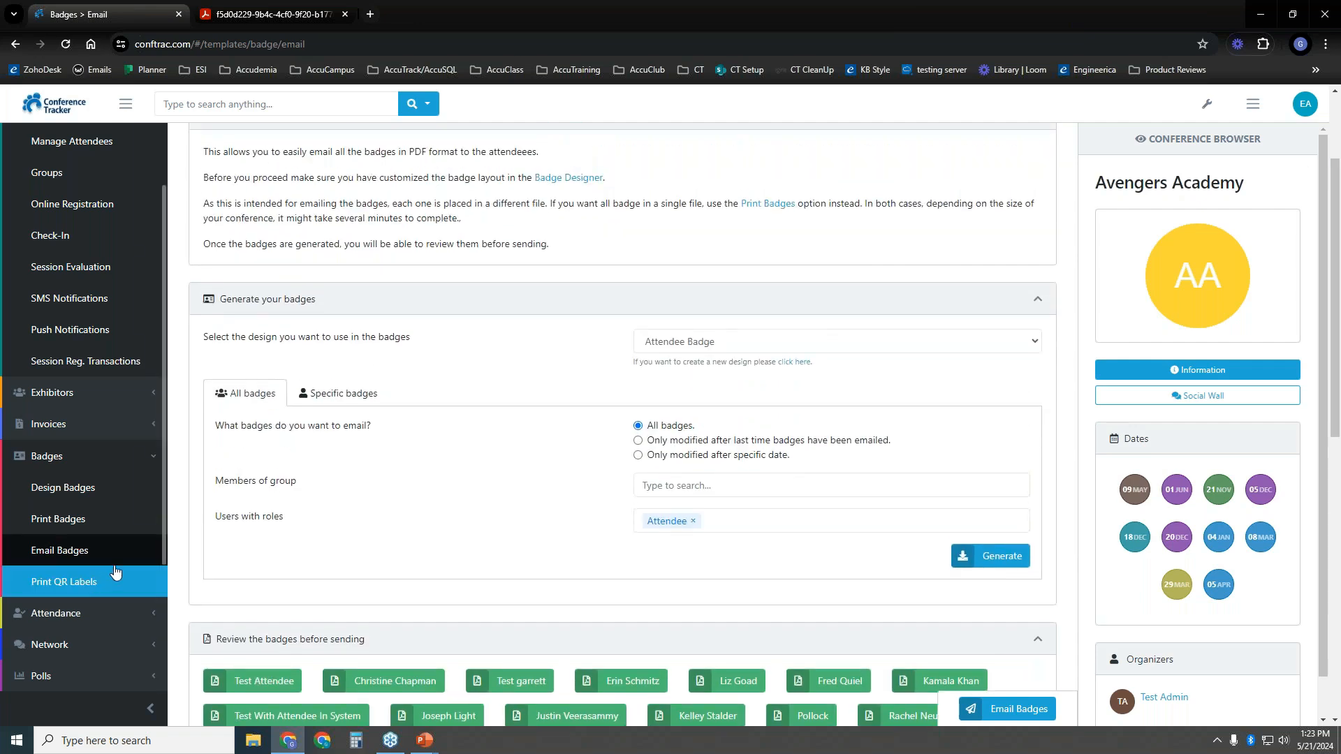
{"action": "left_click_drag", "start_coordinate": [160, 359], "coordinate": [162, 290]}
{"action": "left_click", "coordinate": [122, 202]}
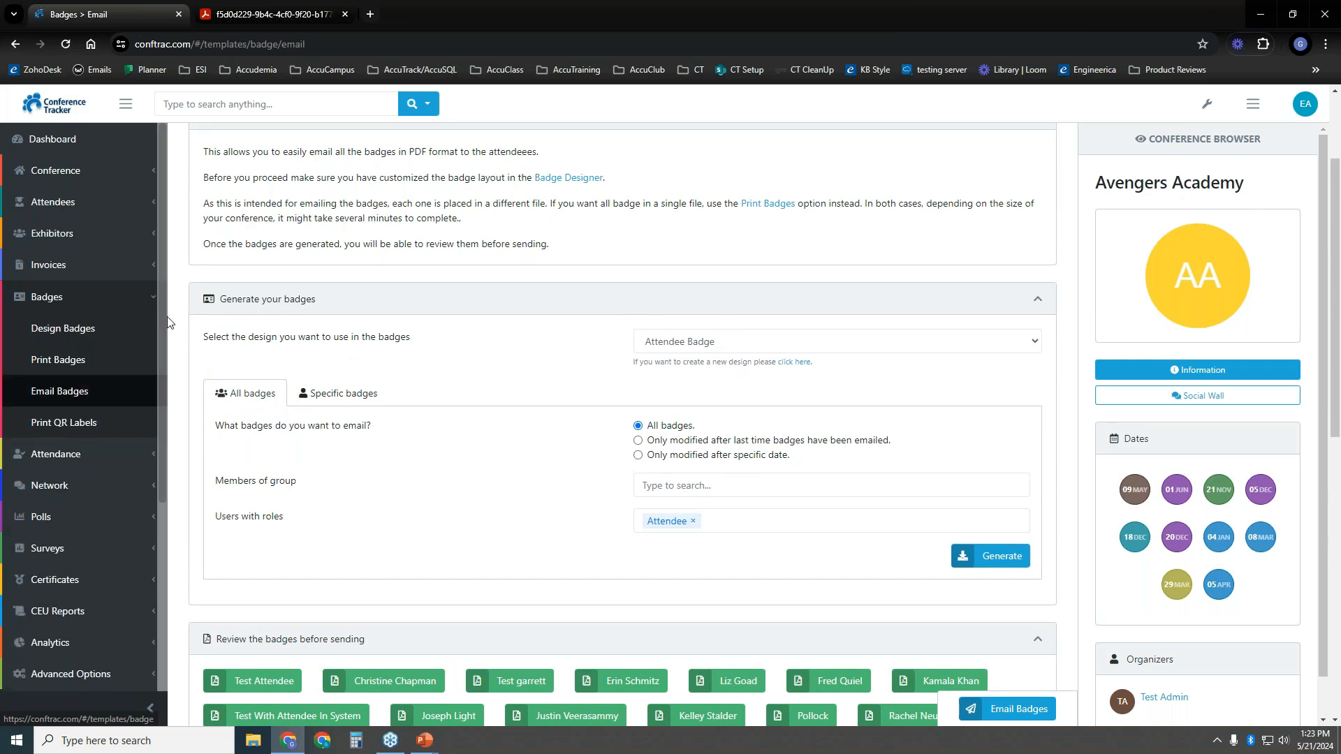
{"action": "scroll", "coordinate": [165, 321], "scroll_direction": "down", "scroll_amount": 1}
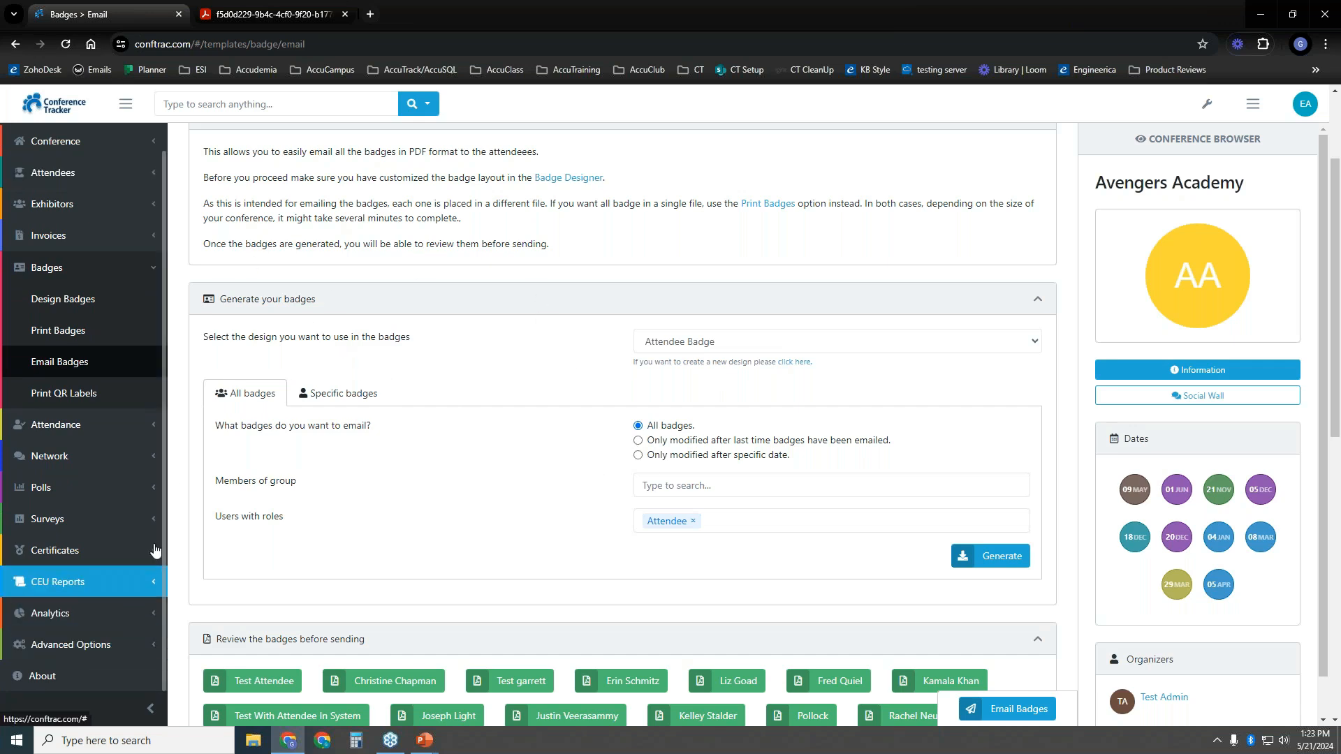
{"action": "left_click", "coordinate": [87, 645]}
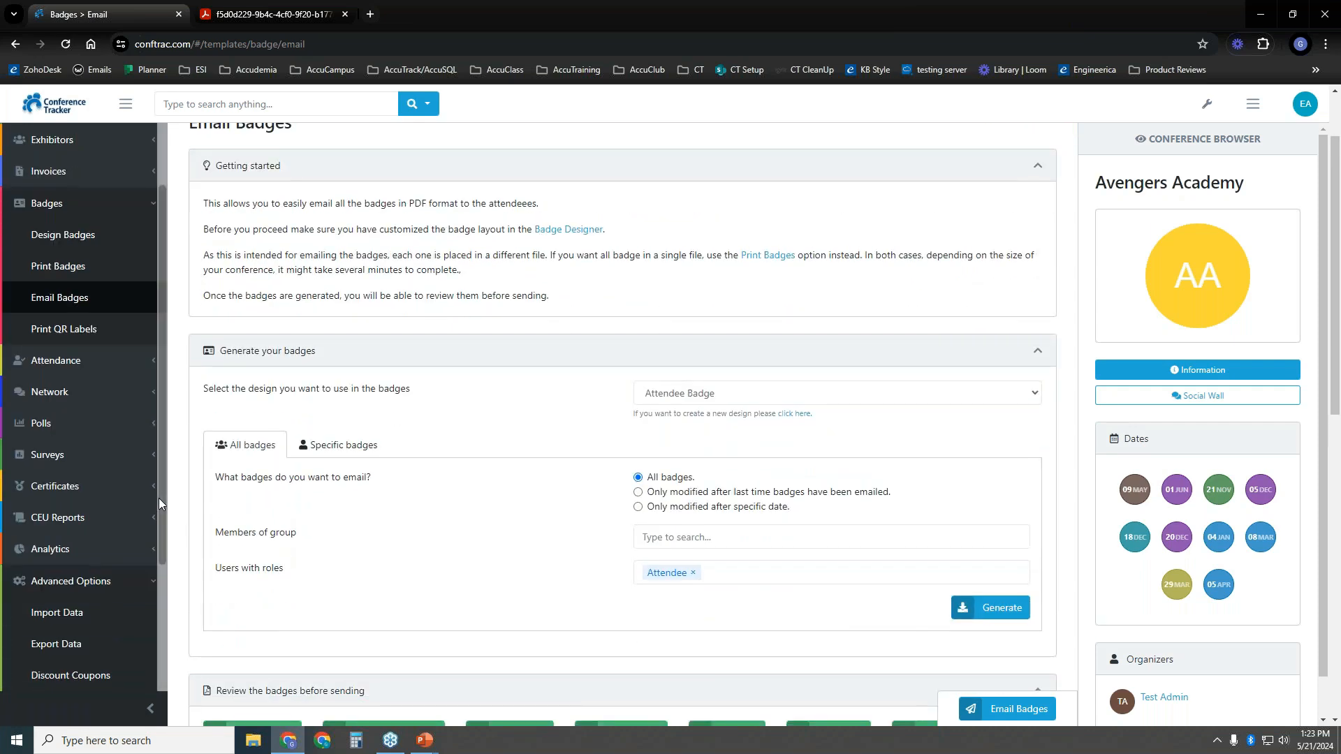
{"action": "scroll", "coordinate": [158, 495], "scroll_direction": "down", "scroll_amount": 3}
{"action": "left_click", "coordinate": [102, 651]}
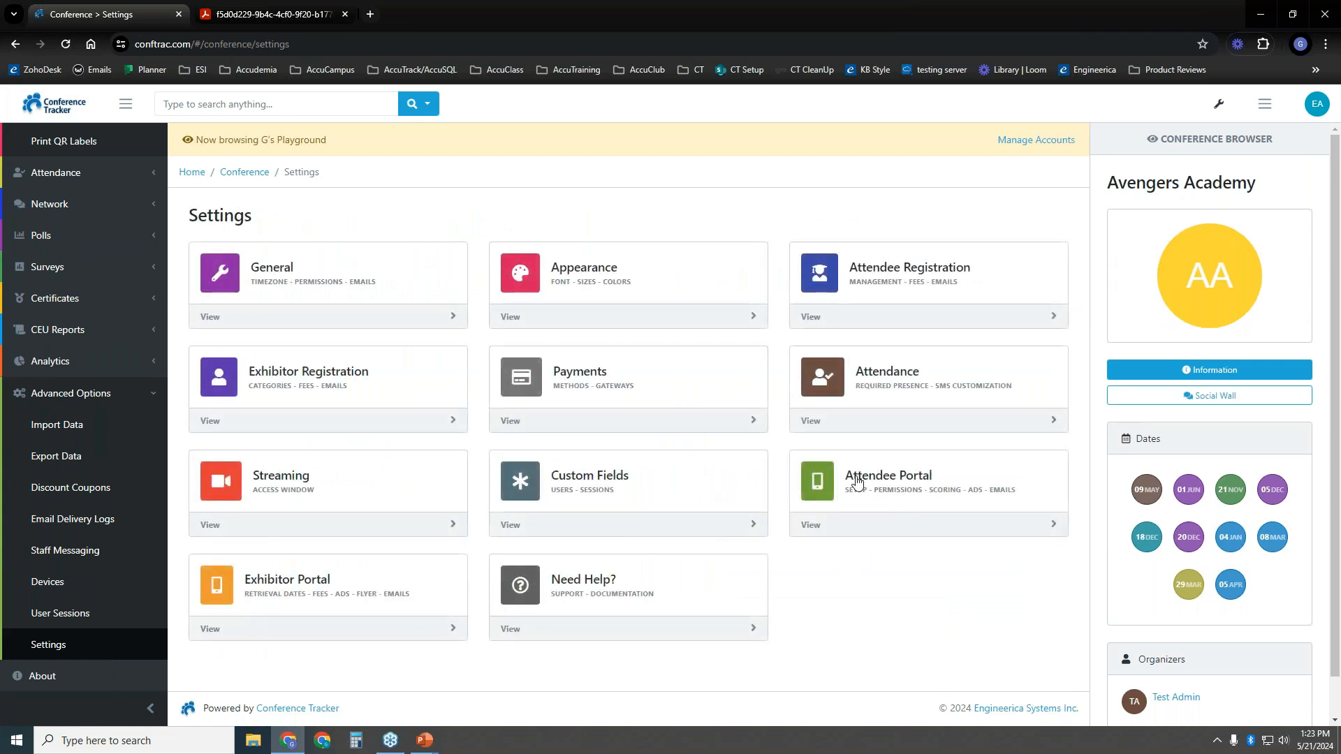
{"action": "left_click", "coordinate": [333, 266]}
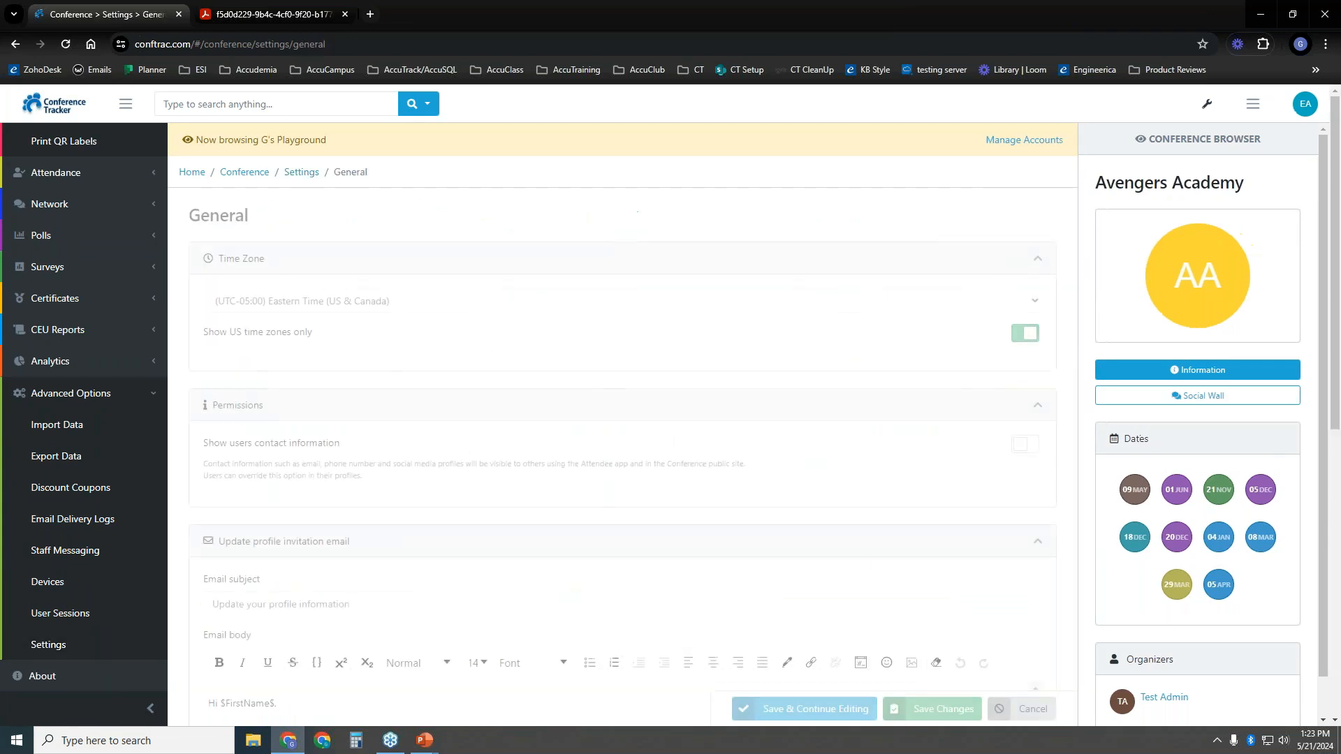
{"action": "left_click_drag", "start_coordinate": [1336, 209], "coordinate": [1339, 500]}
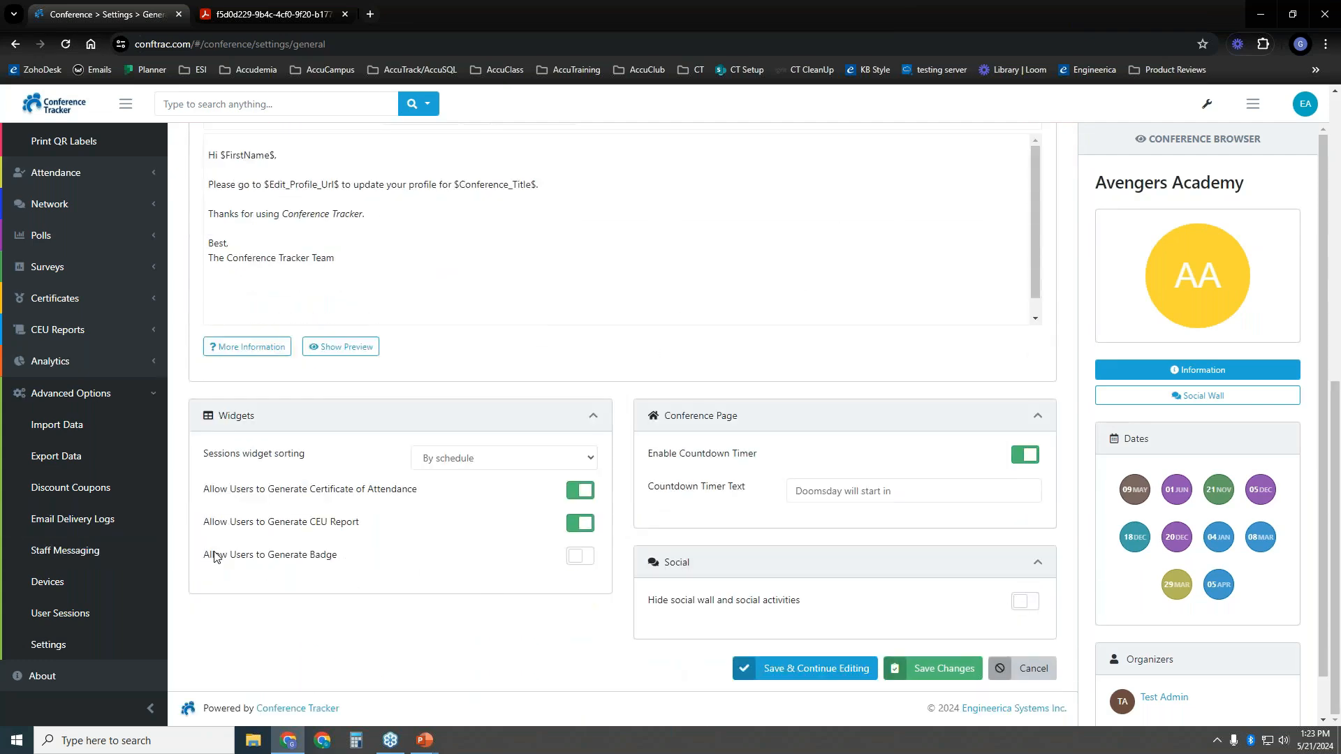
{"action": "left_click_drag", "start_coordinate": [206, 557], "coordinate": [334, 554]}
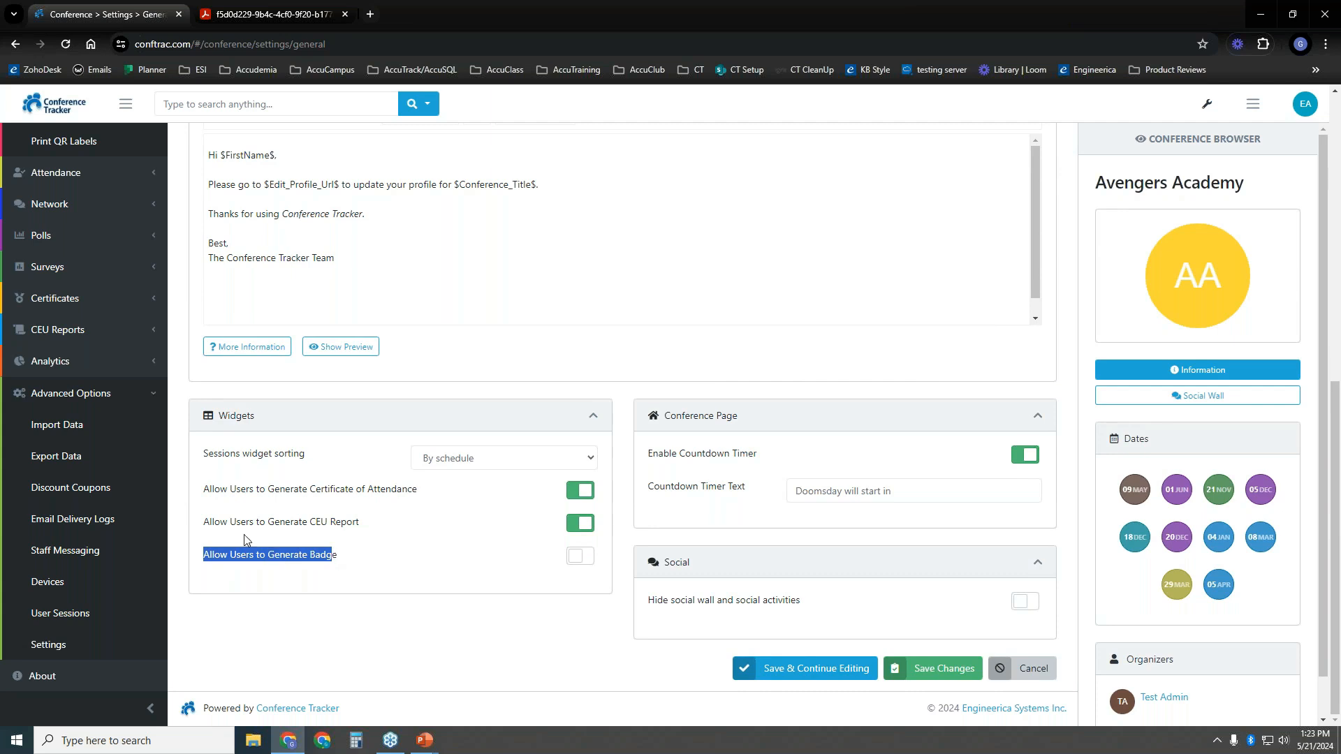
Turn on the widget option allowing users to generate their badge and save the General settings.
{"action": "left_click_drag", "start_coordinate": [201, 527], "coordinate": [368, 492]}
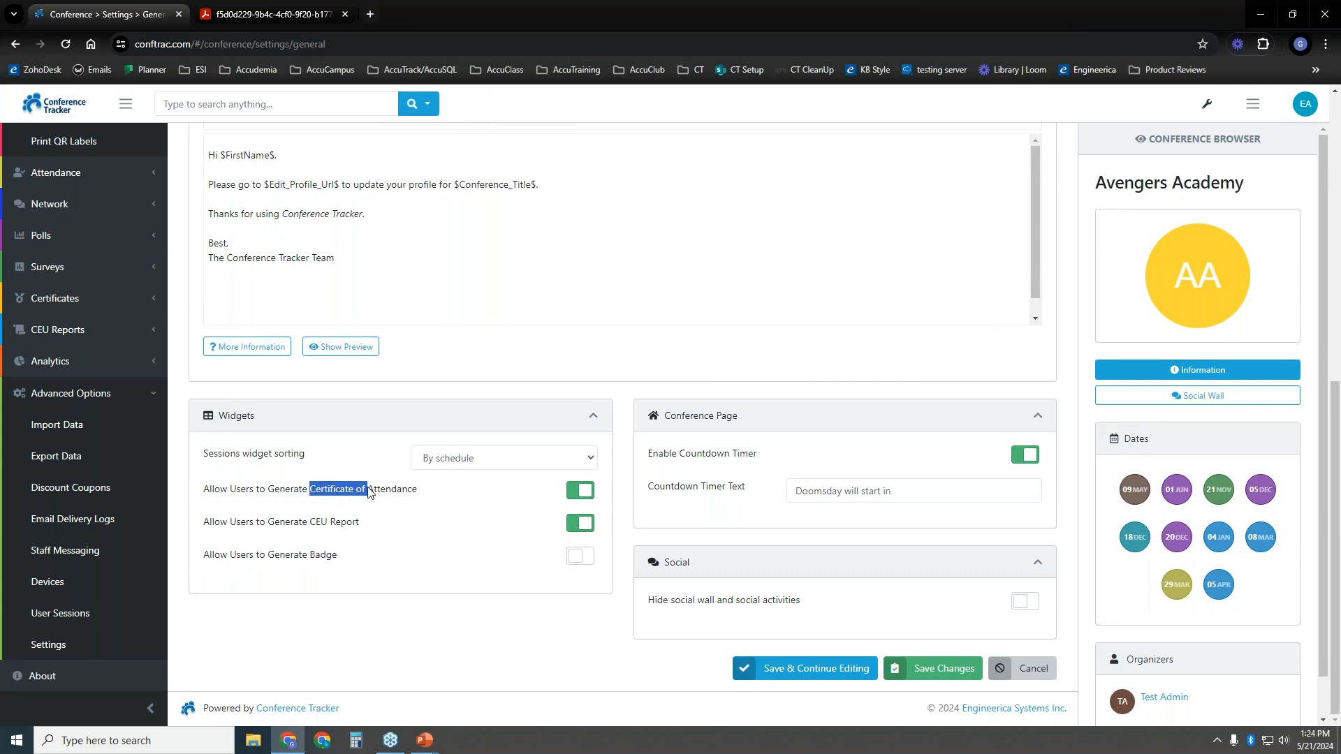
{"action": "left_click", "coordinate": [576, 558]}
{"action": "left_click", "coordinate": [946, 674]}
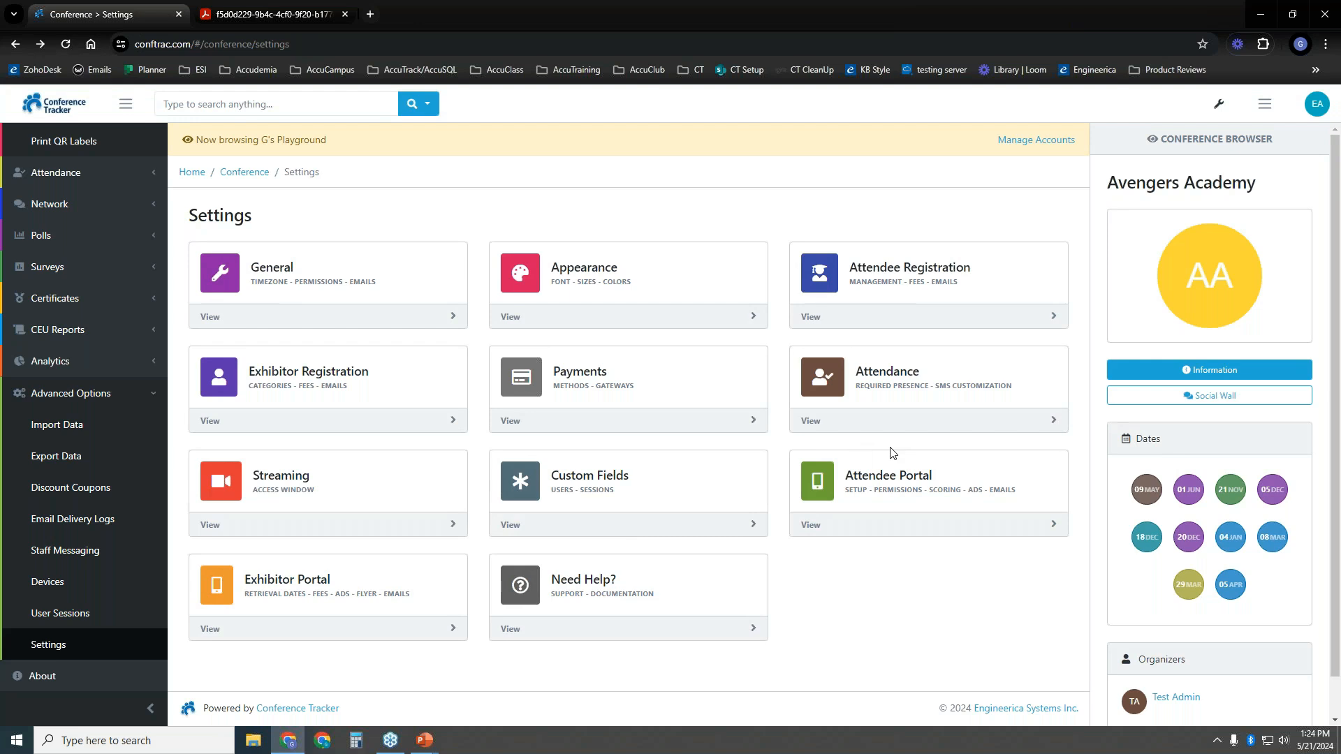
In the Attendee Portal settings, move the Badge menu item up to fifth place, between Self Sign-In and People.
{"action": "left_click", "coordinate": [891, 475]}
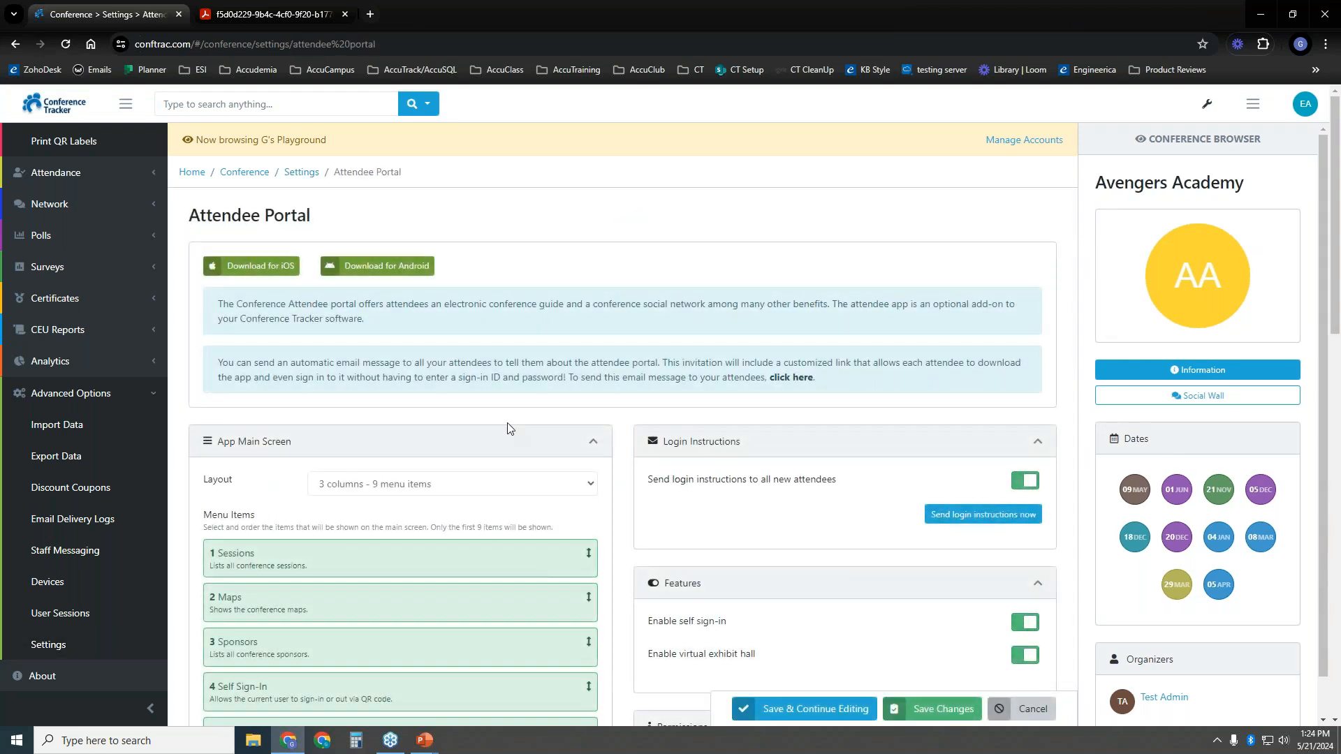
{"action": "scroll", "coordinate": [614, 390], "scroll_direction": "down", "scroll_amount": 5}
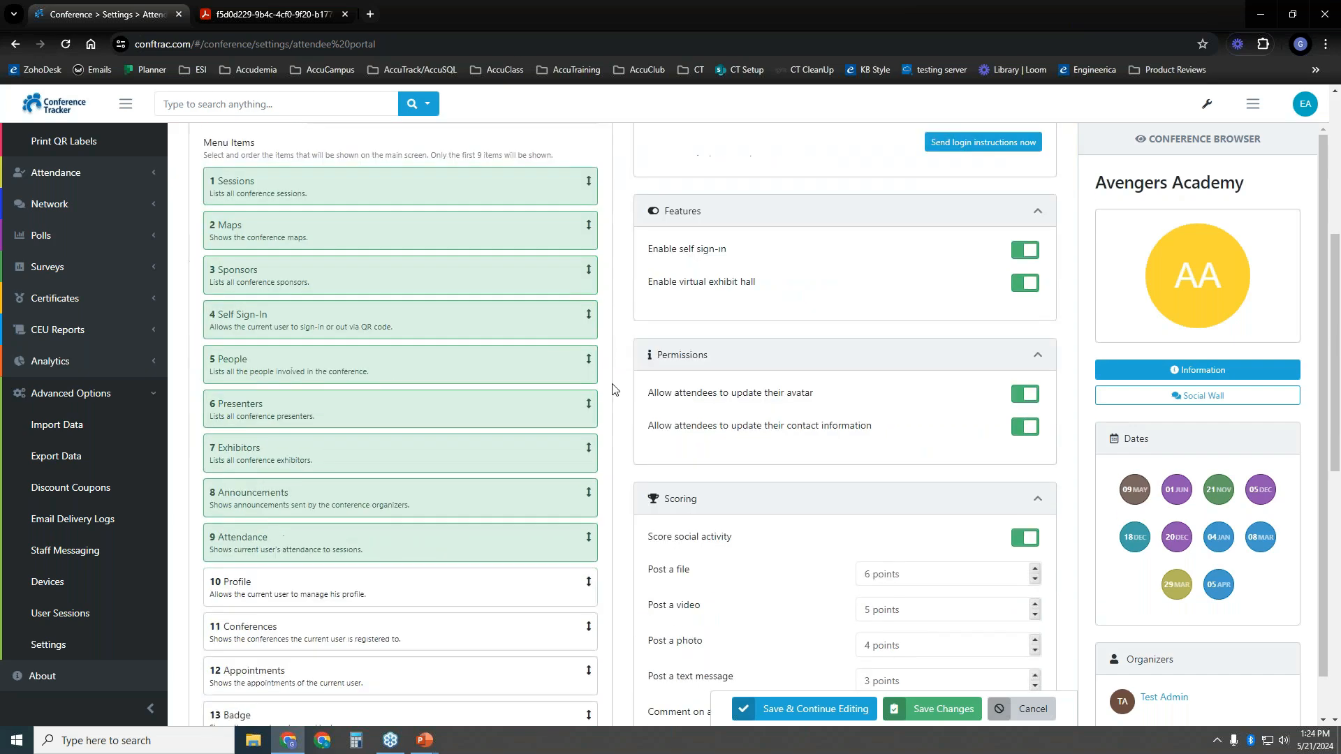
{"action": "scroll", "coordinate": [624, 395], "scroll_direction": "down", "scroll_amount": 1}
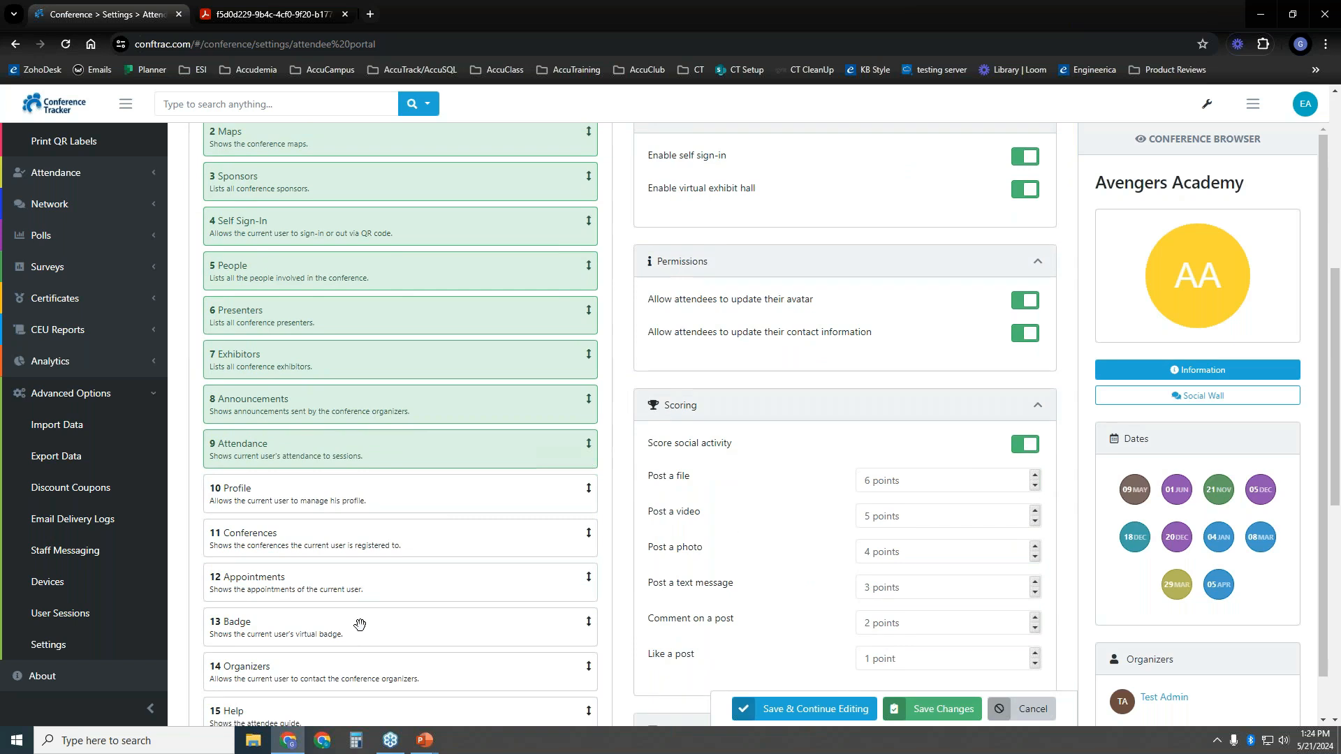
{"action": "left_click_drag", "start_coordinate": [350, 629], "coordinate": [355, 308]}
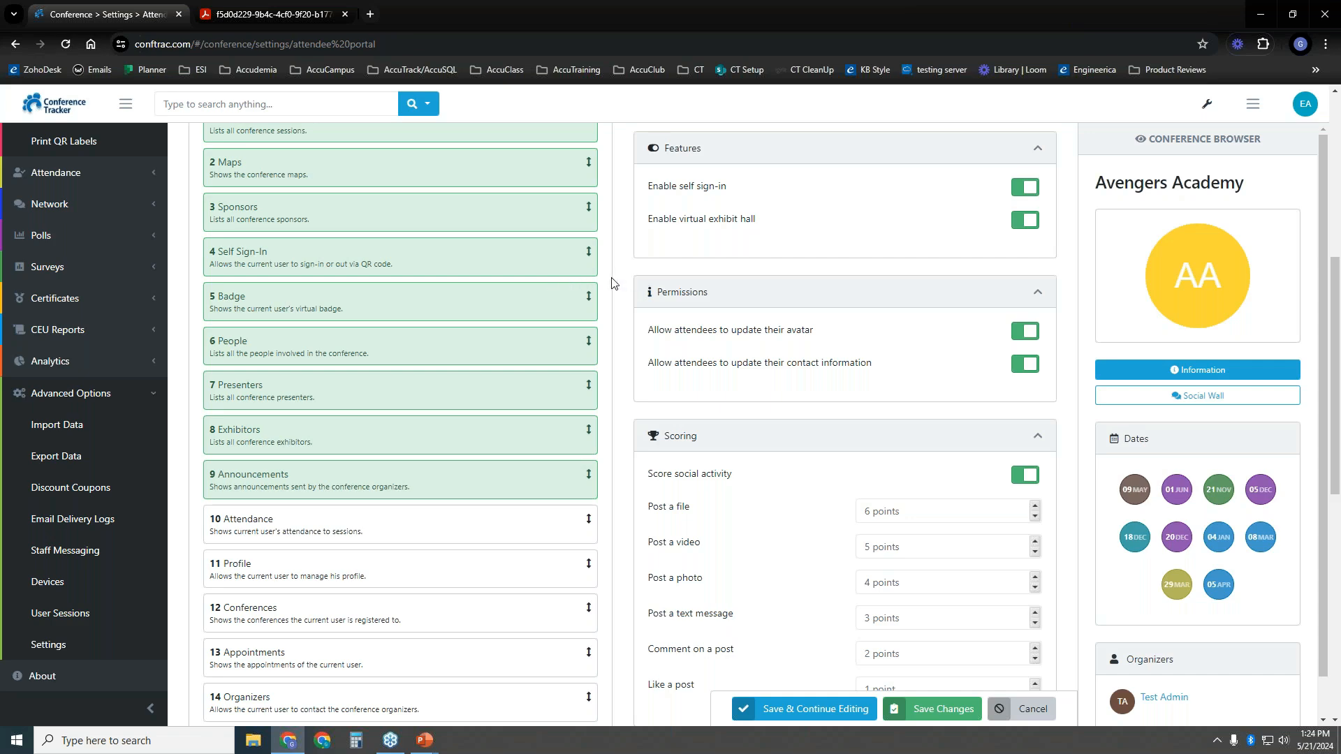
{"action": "scroll", "coordinate": [613, 293], "scroll_direction": "up", "scroll_amount": 3}
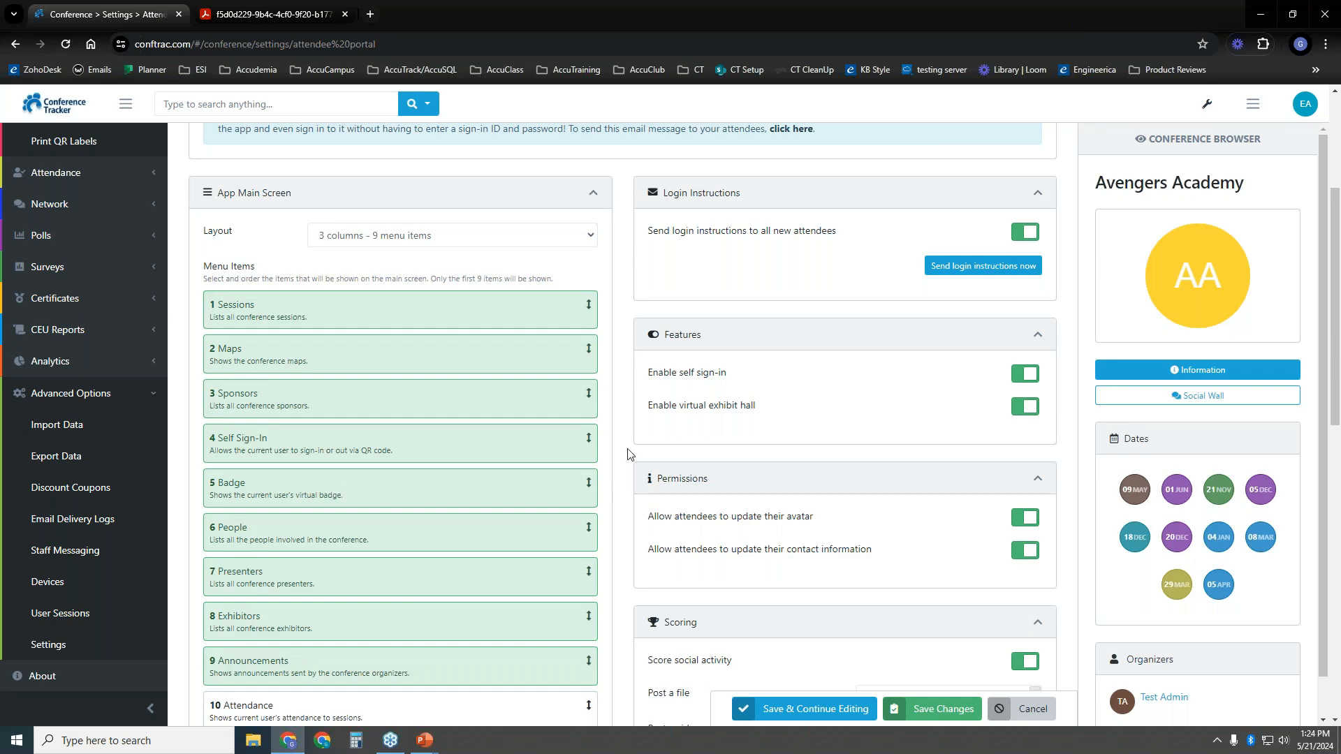
{"action": "scroll", "coordinate": [629, 455], "scroll_direction": "up", "scroll_amount": 4}
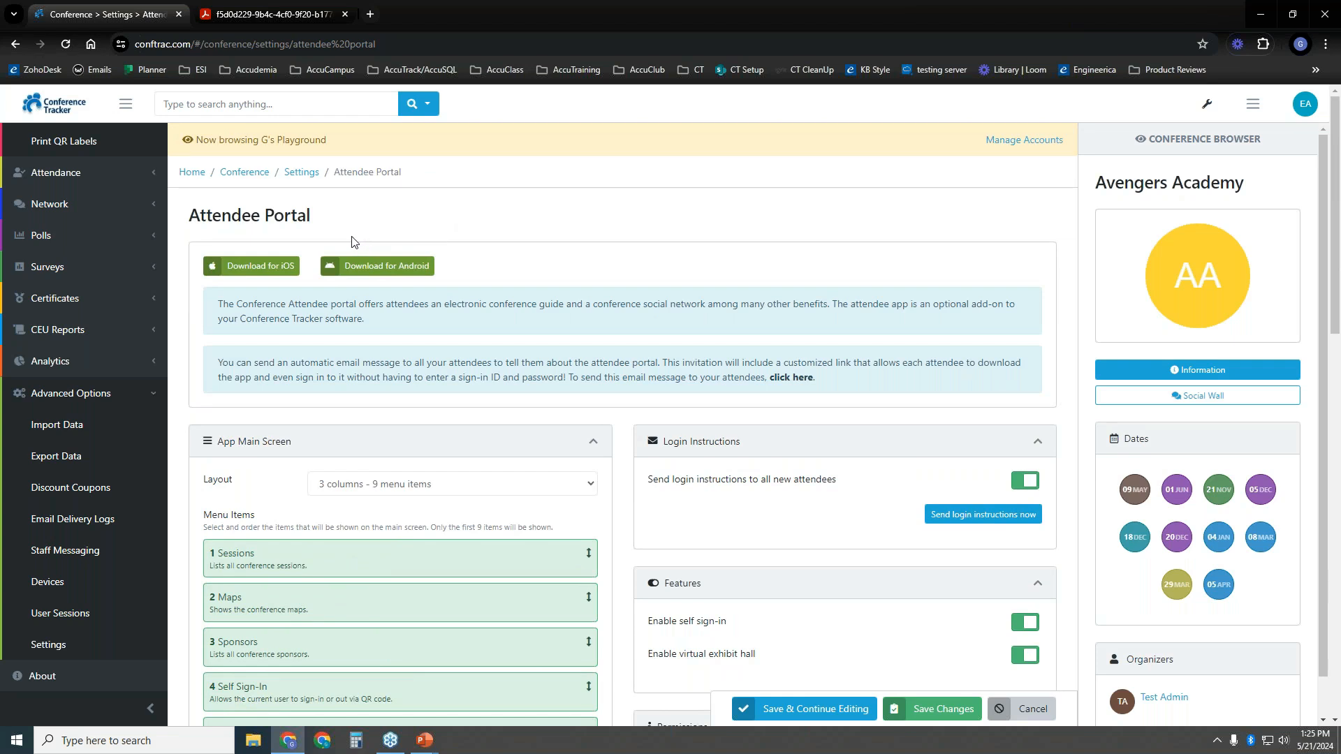
{"action": "scroll", "coordinate": [140, 210], "scroll_direction": "up", "scroll_amount": 4}
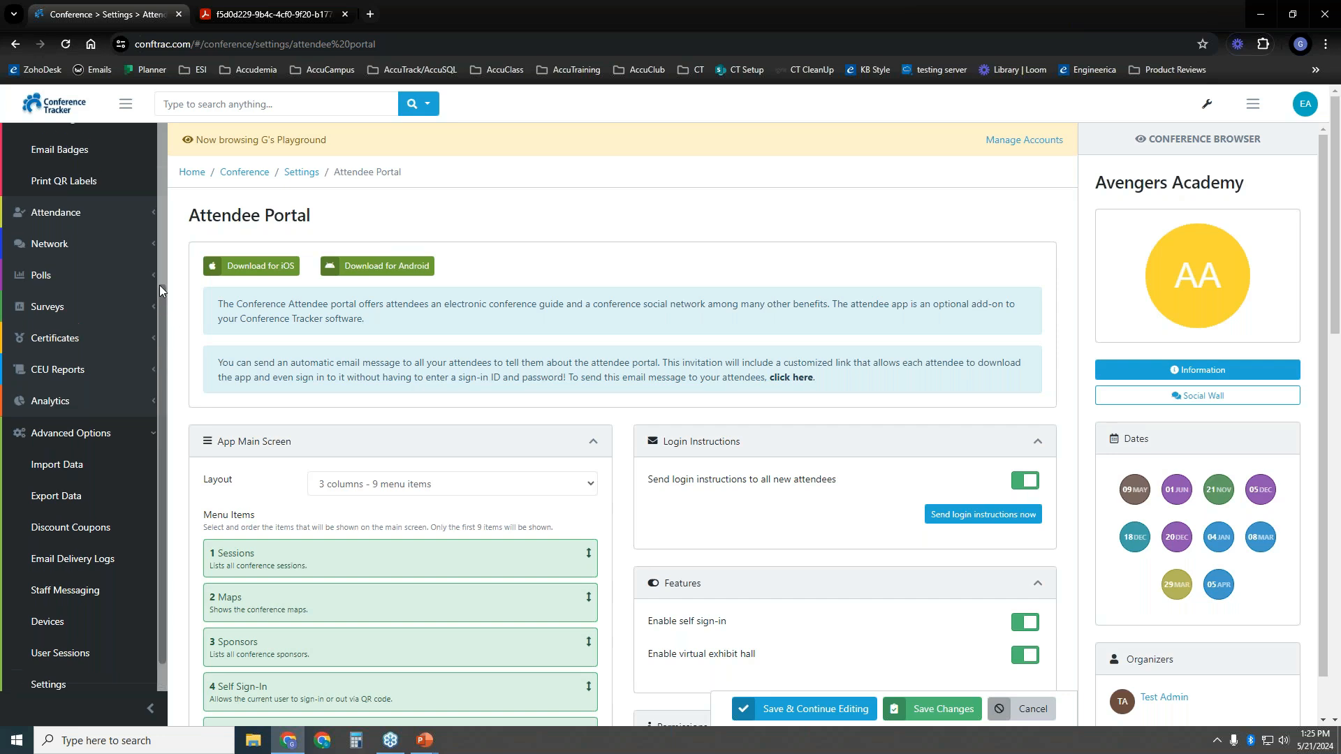
{"action": "scroll", "coordinate": [155, 151], "scroll_direction": "up", "scroll_amount": 1}
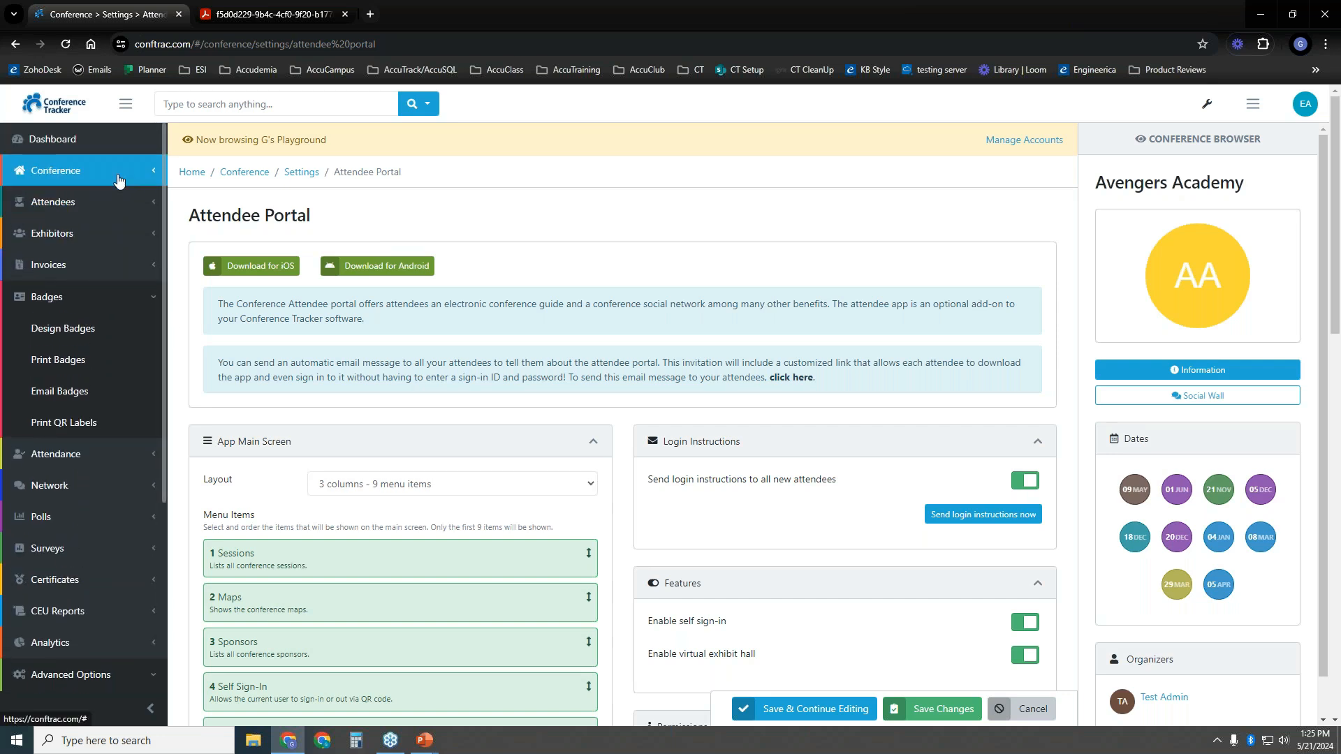